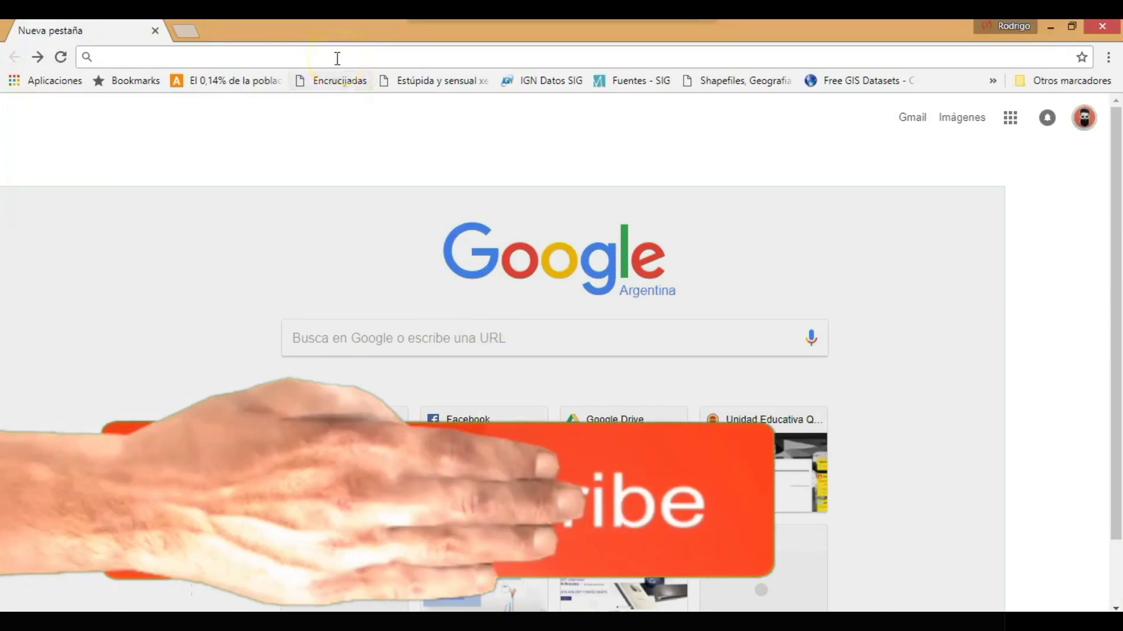
# - Go to drive.google.com by entering 'drive' in the address bar
pyautogui.write('d')
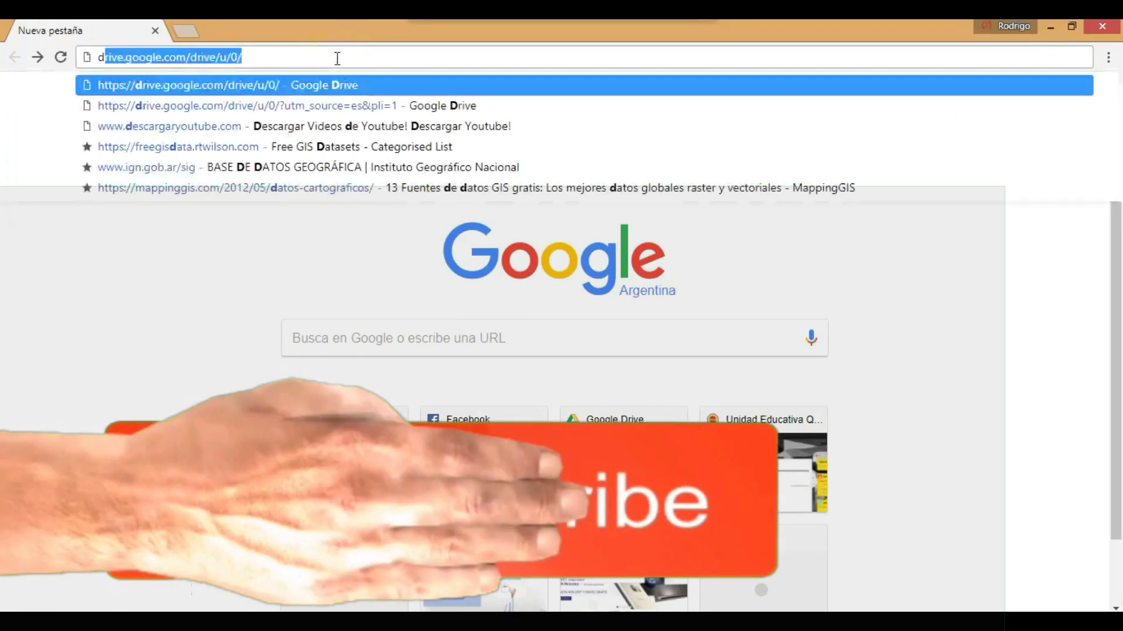
pyautogui.write('rive')
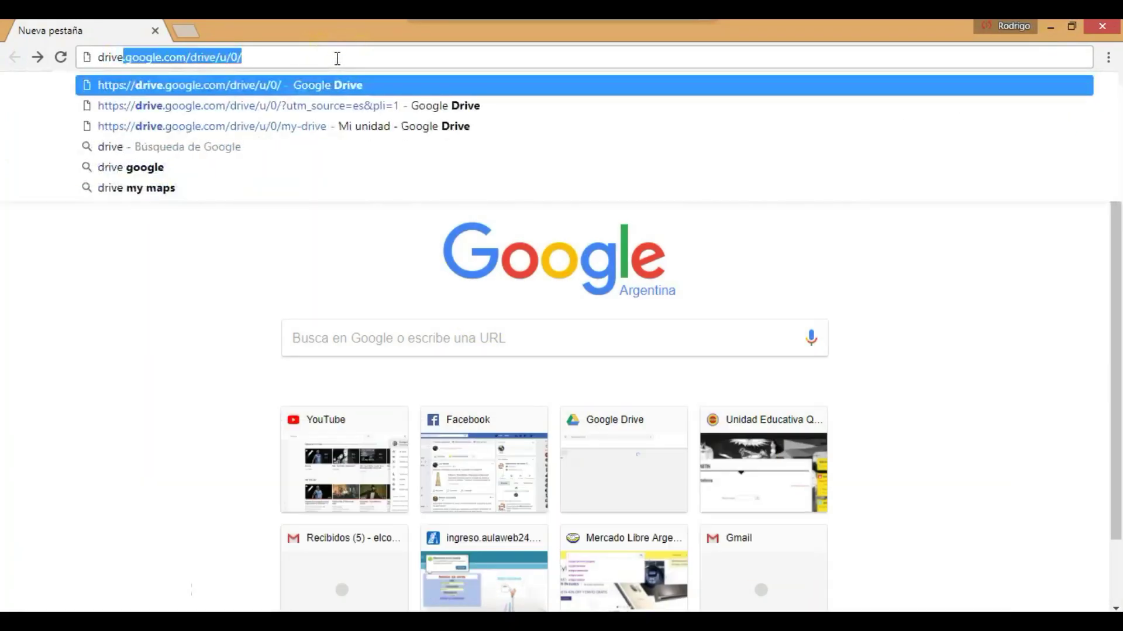
pyautogui.press('Return')
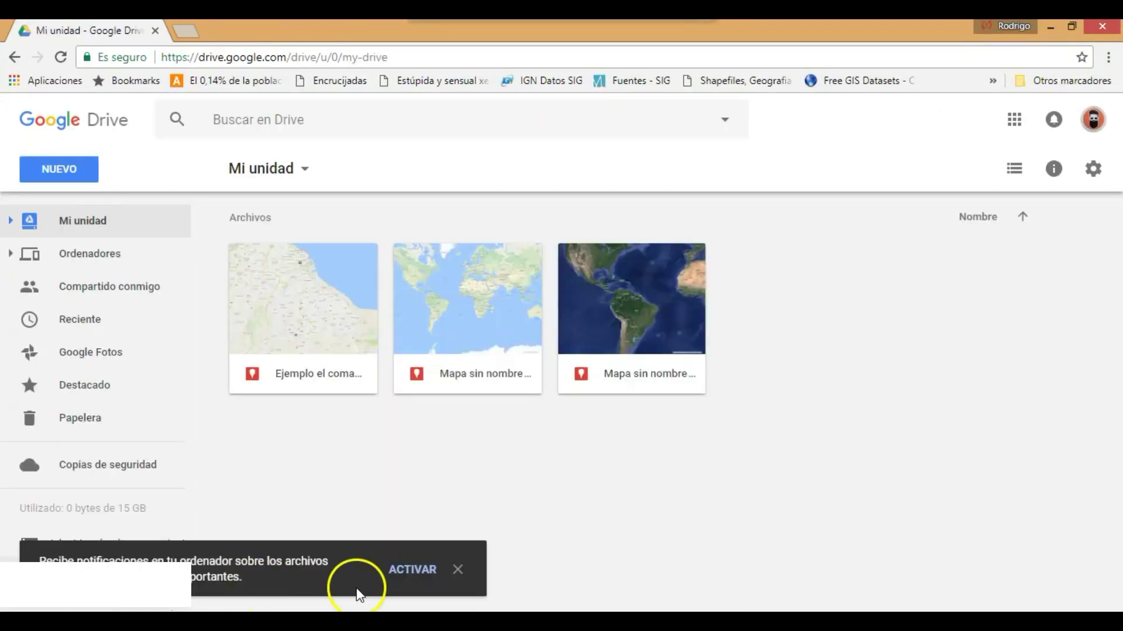
# - Block Drive notifications and open the TP_Robles spreadsheet from Compartido conmigo
pyautogui.click(393, 579)
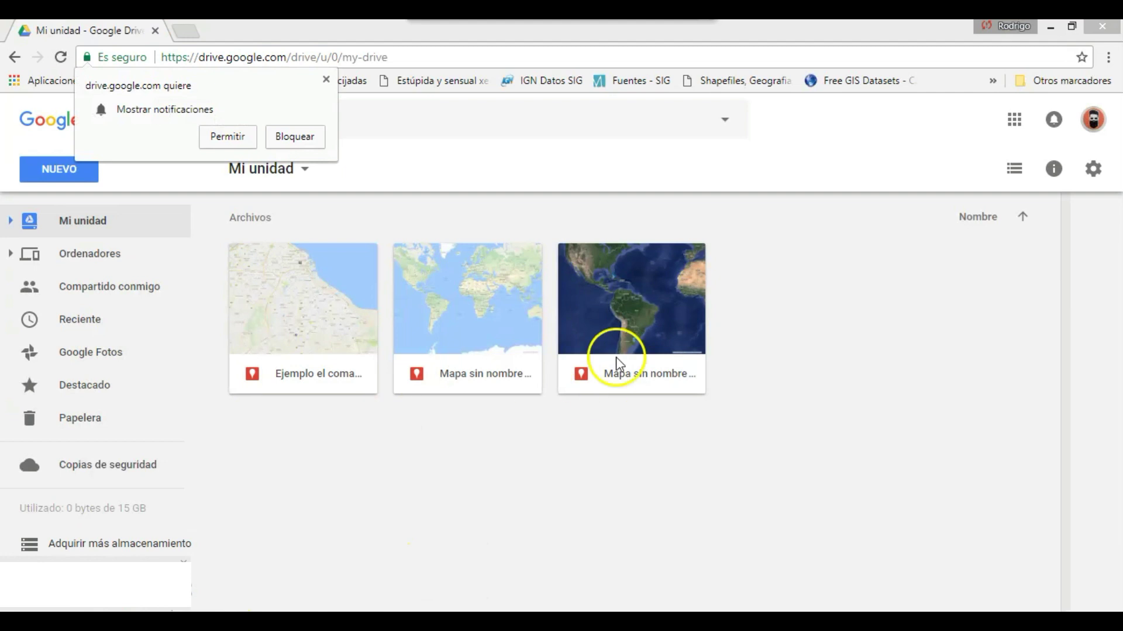
pyautogui.click(298, 139)
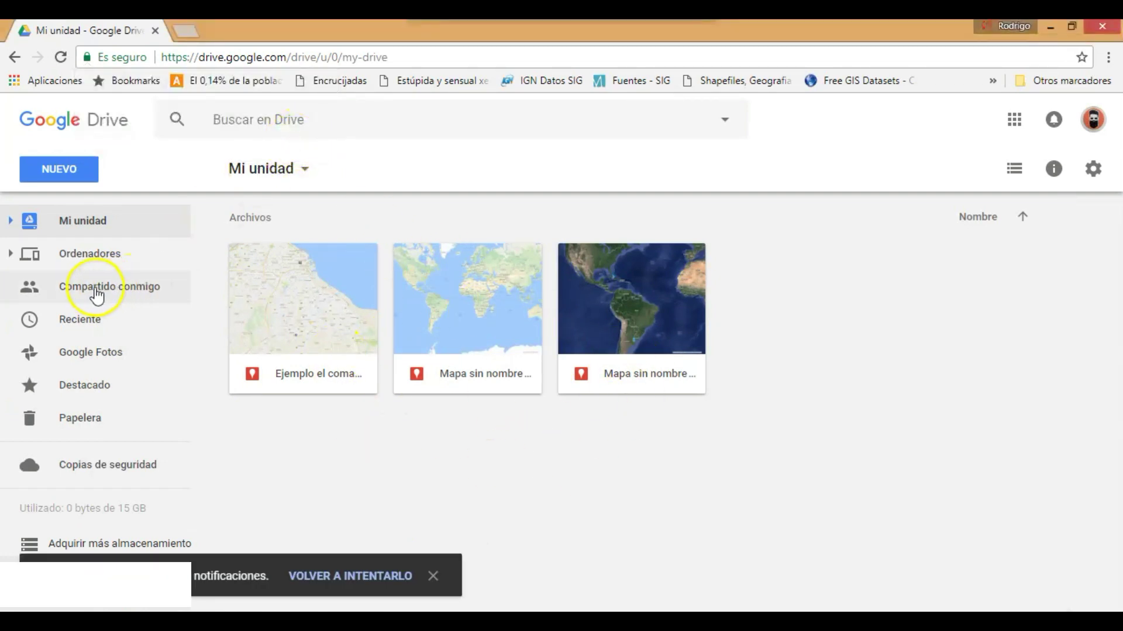
pyautogui.click(96, 297)
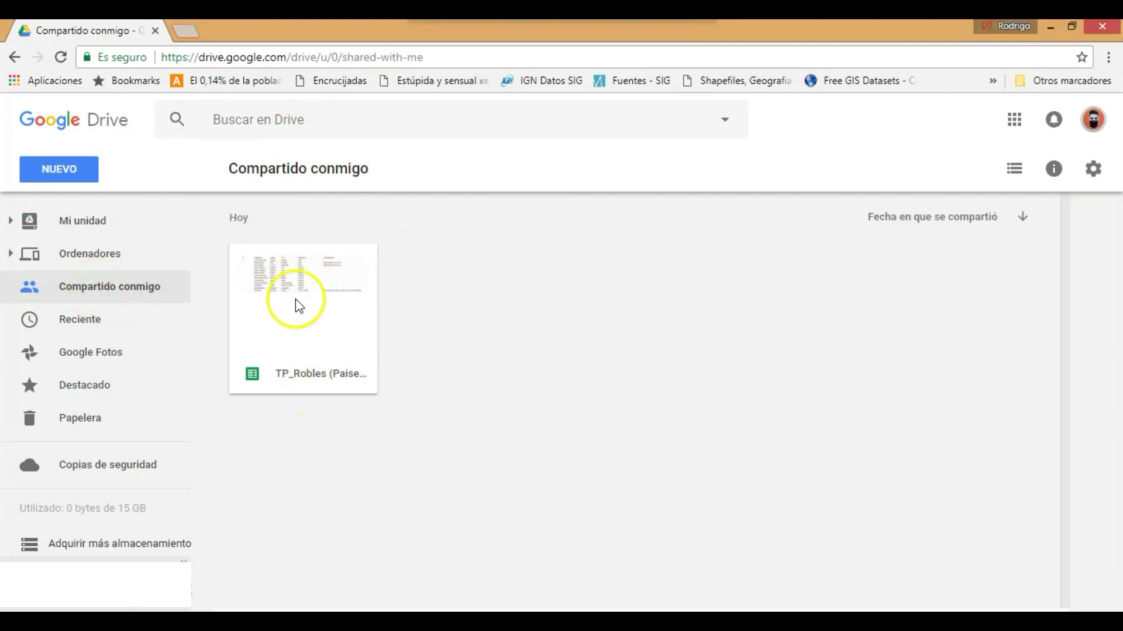
pyautogui.doubleClick(309, 272)
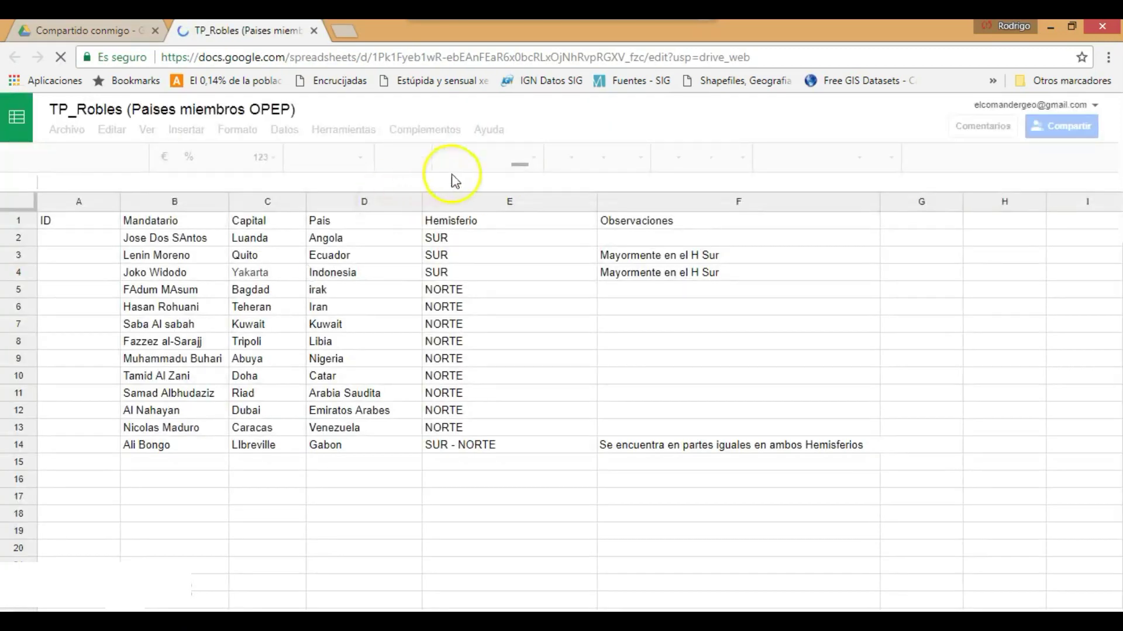
# - Inspect the OPEC table, selecting cell D6 (Iran) and the row 1 headers, then return to Drive
pyautogui.click(103, 248)
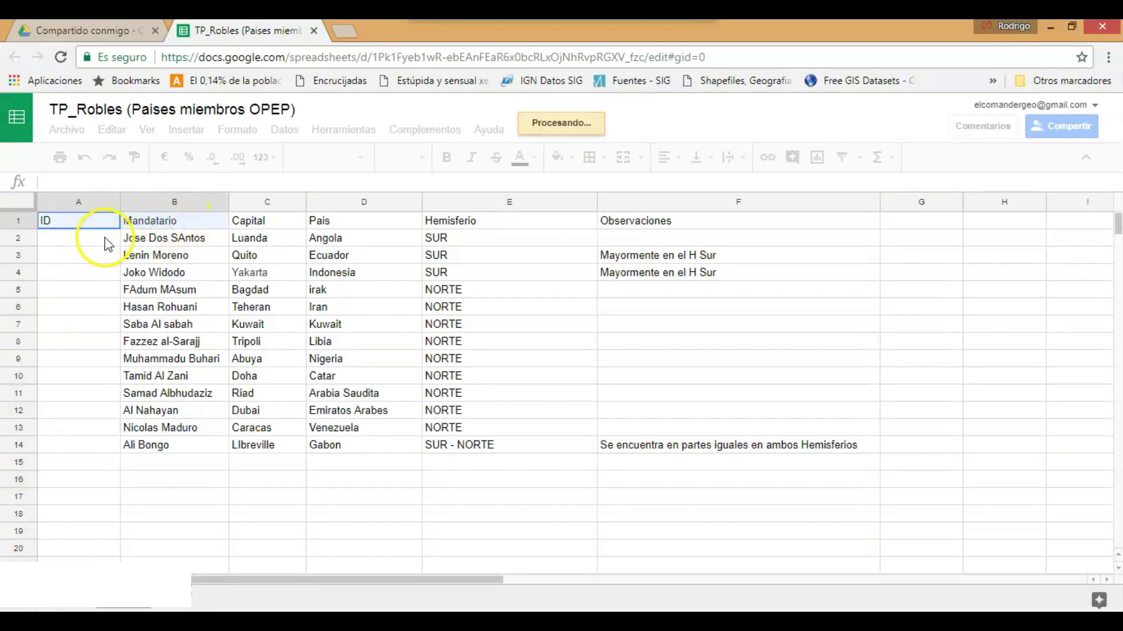
pyautogui.click(333, 307)
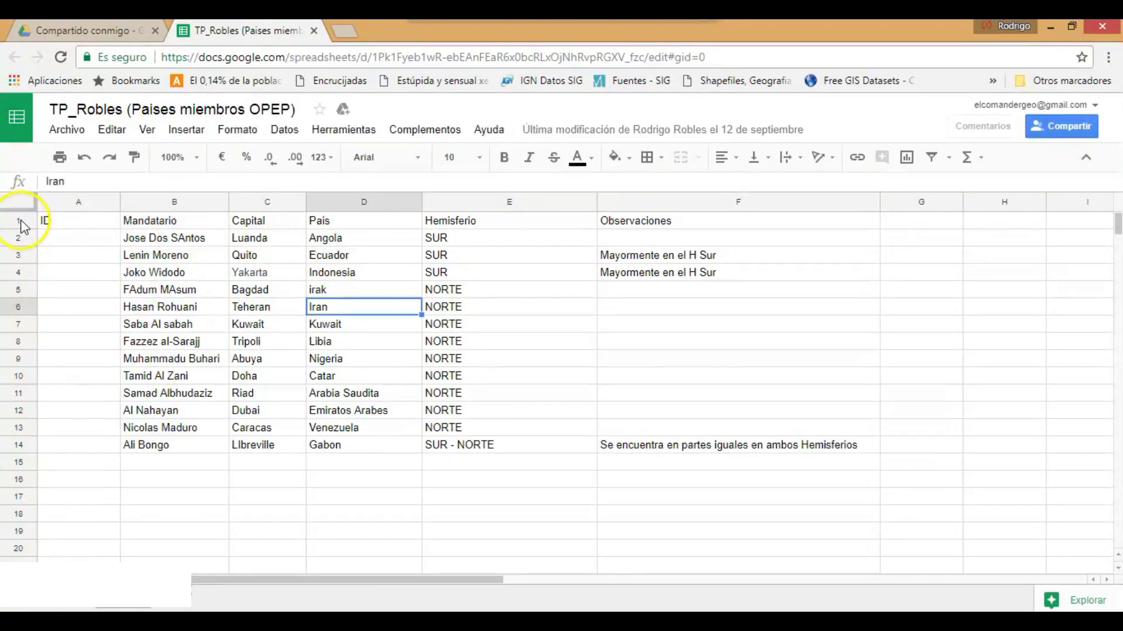
pyautogui.moveTo(139, 222); pyautogui.dragTo(611, 225)
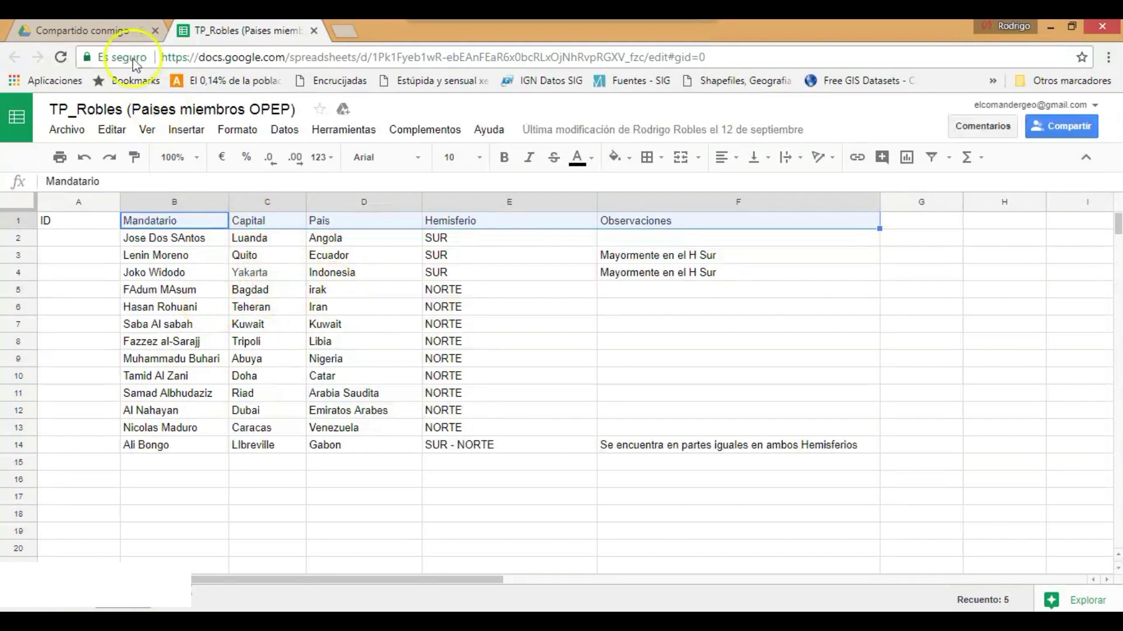
pyautogui.click(87, 31)
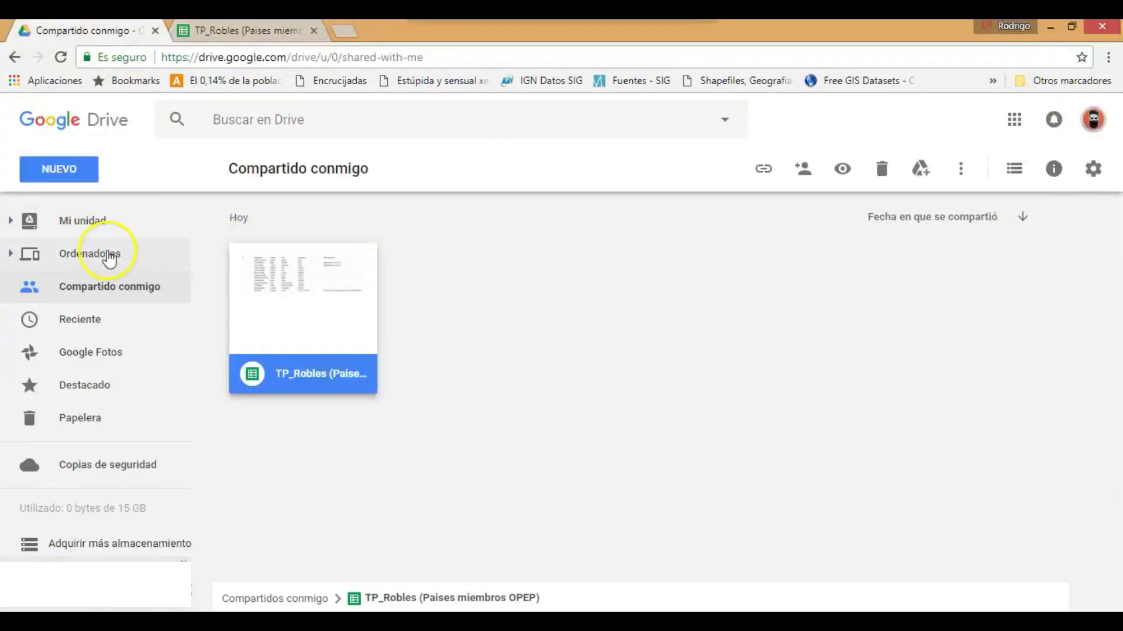
# - Open the Ejemplo el comander Geo map from Mi unidad
pyautogui.click(94, 223)
pyautogui.click(240, 287)
pyautogui.doubleClick(308, 297)
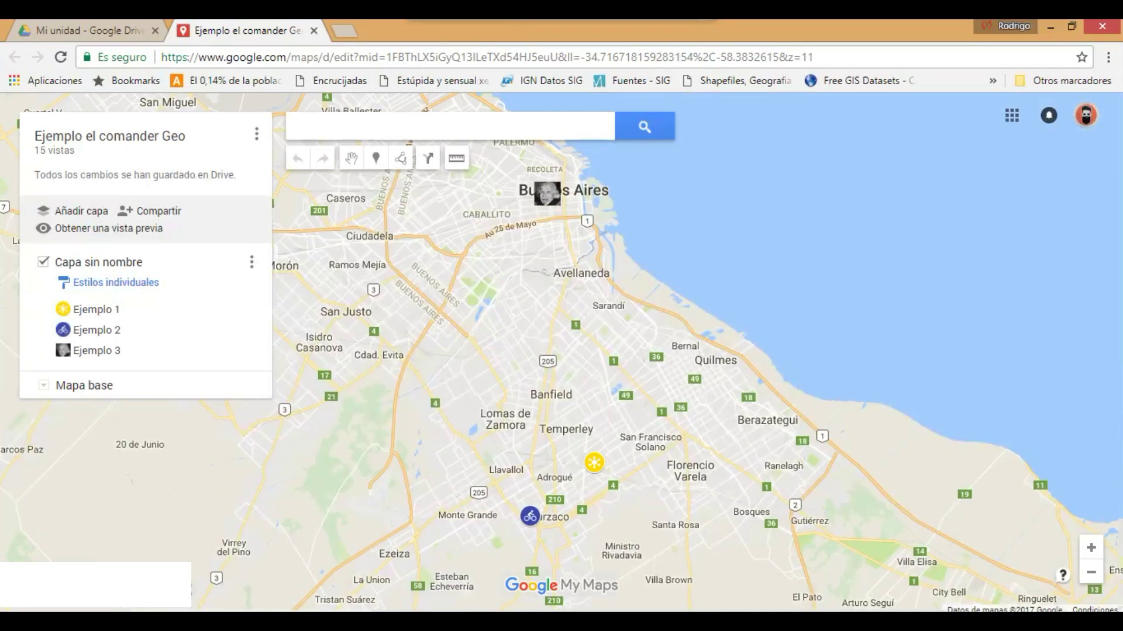
# - Look at the details of places Ejemplo 1, 2 and 3
pyautogui.click(92, 310)
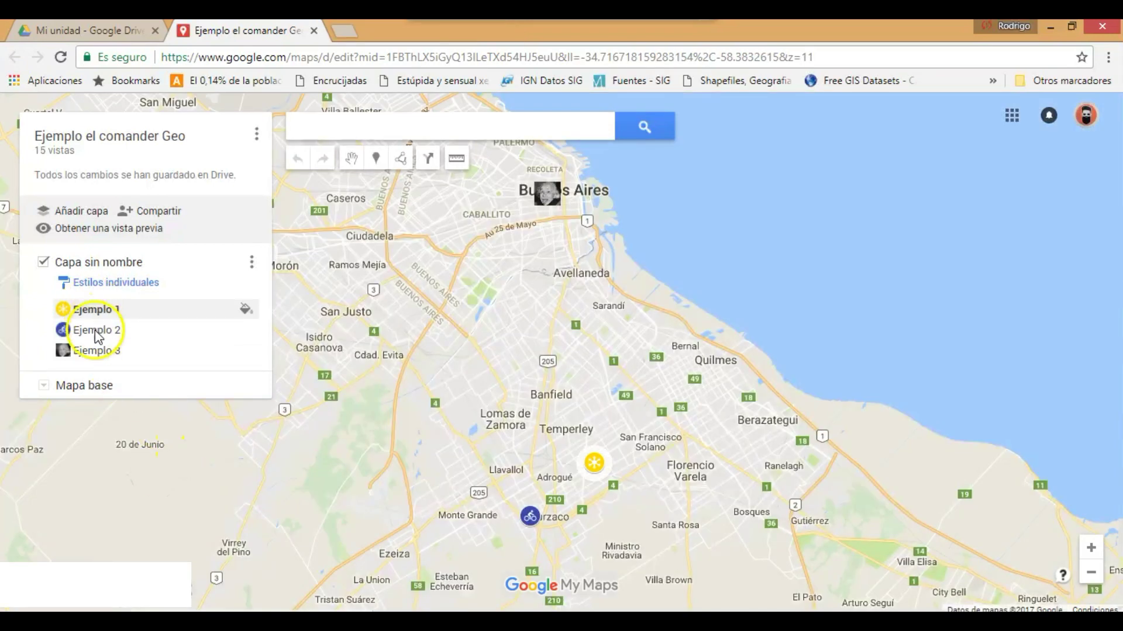
pyautogui.click(96, 332)
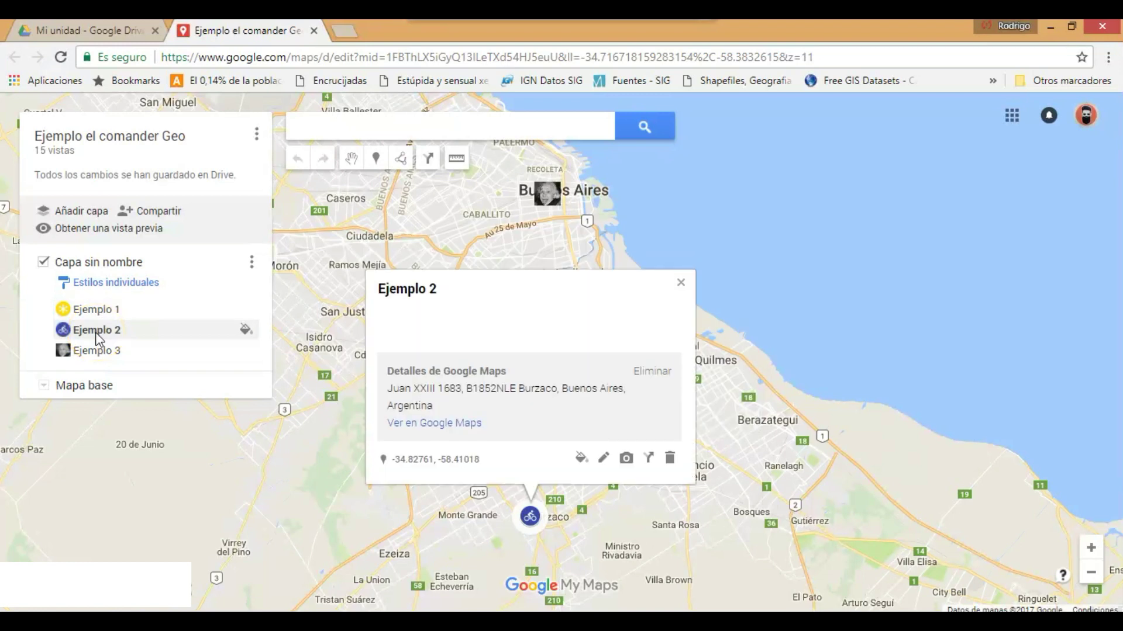
pyautogui.click(95, 350)
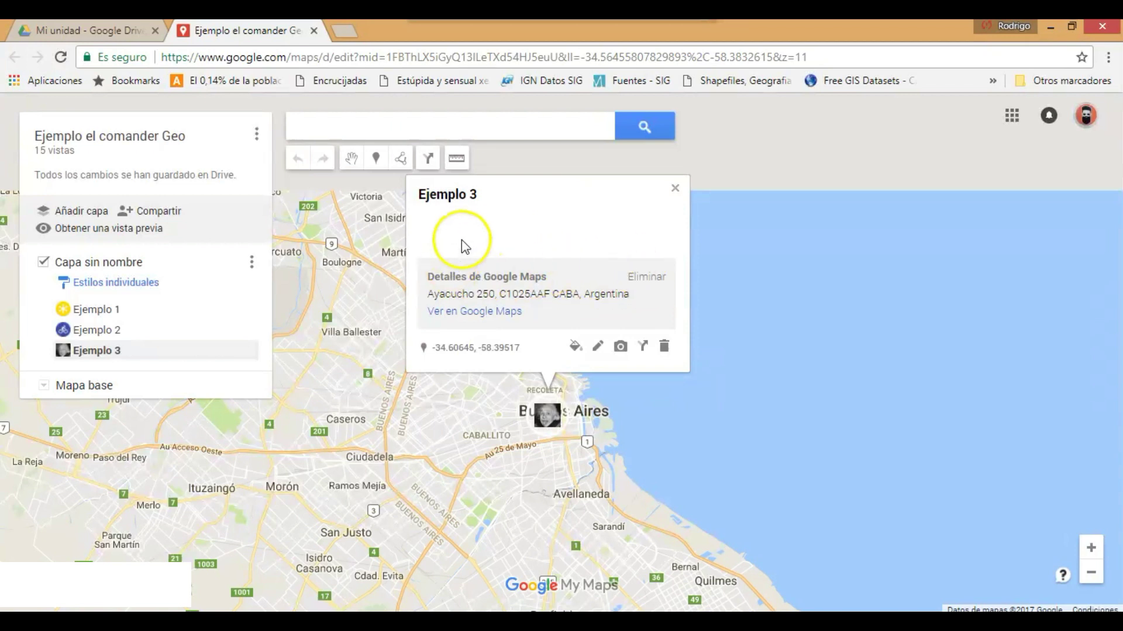
# - Describe Ejemplo 3 as 'casa de Ayacucho (CABA)' and remove its Google Maps details
pyautogui.click(598, 346)
pyautogui.click(531, 226)
pyautogui.write('casa de Ayacucho (CABA)')
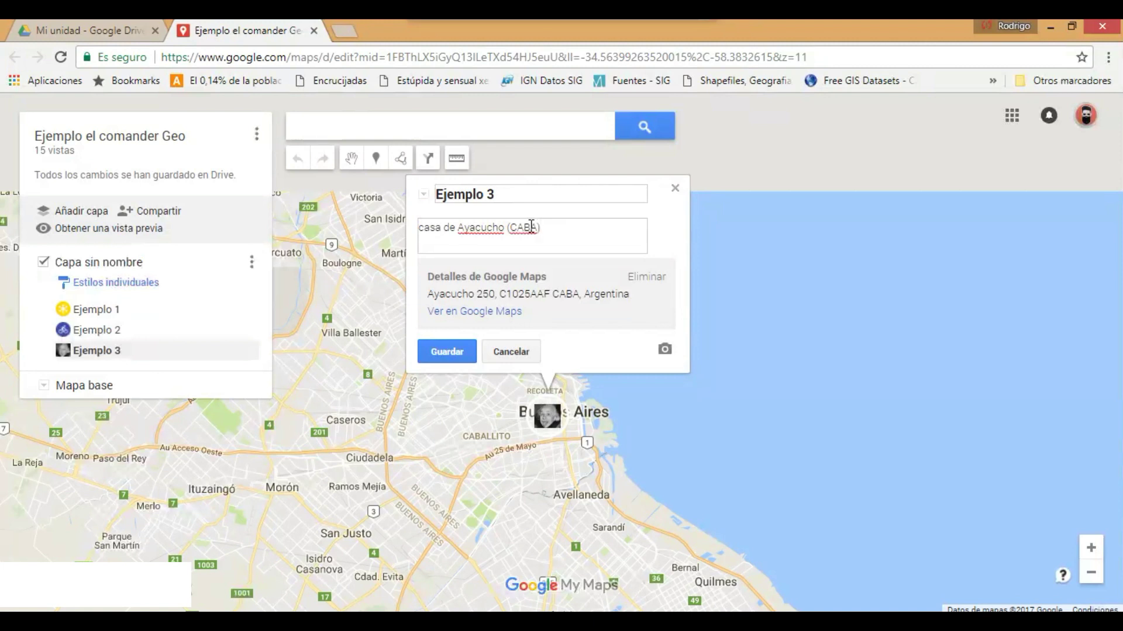
pyautogui.click(455, 353)
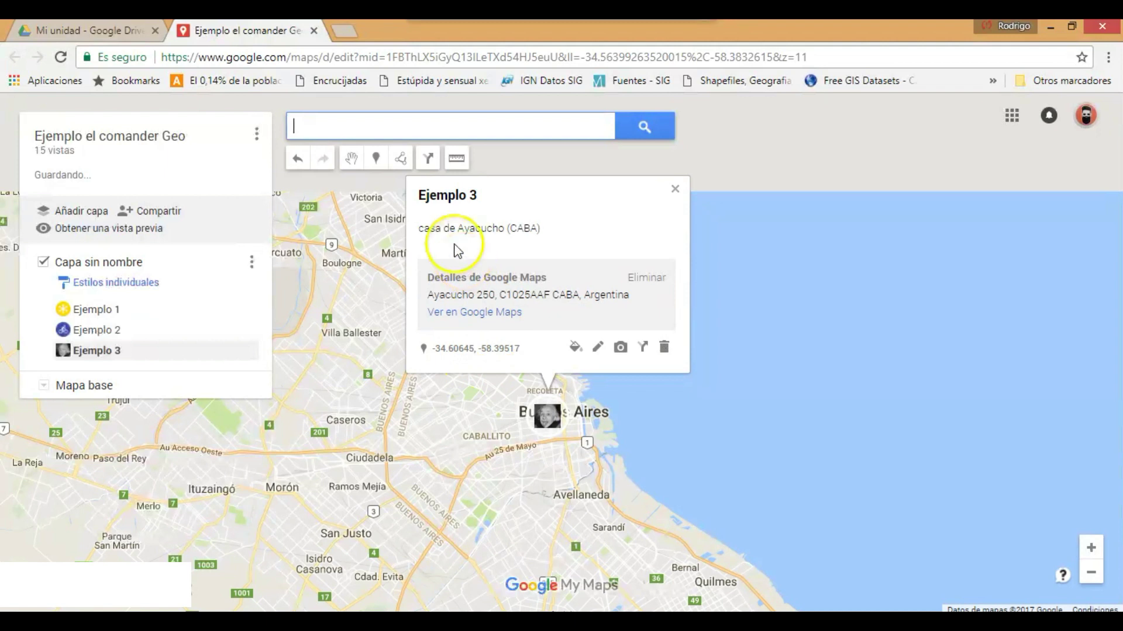
pyautogui.click(639, 280)
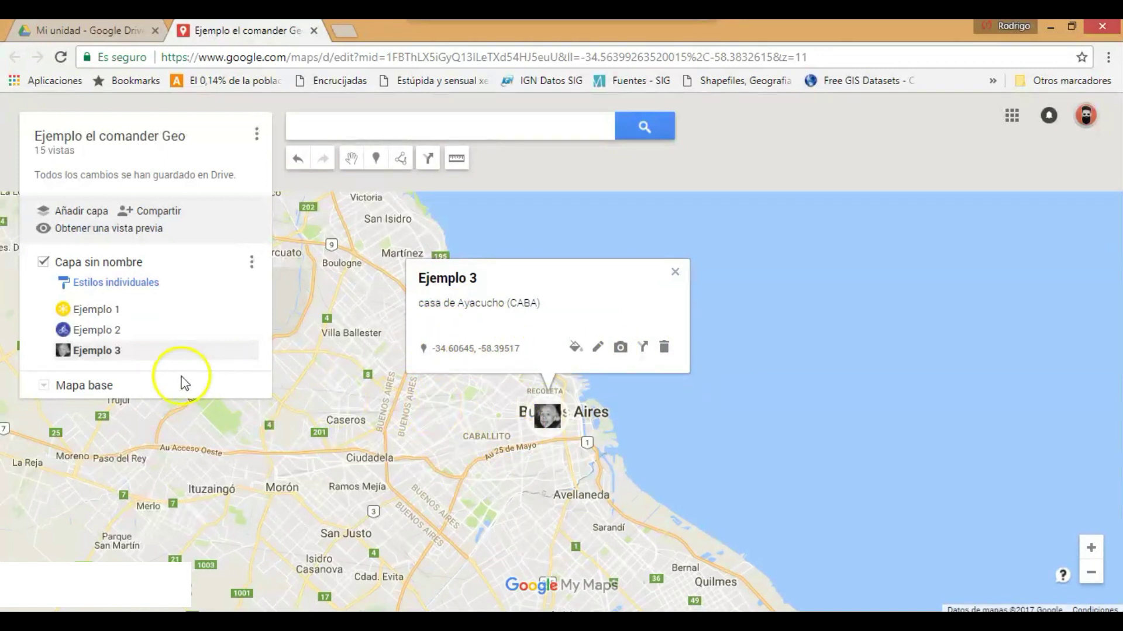
# - Hide the Capa sin nombre layer, comparing the map with it shown and hidden
pyautogui.click(44, 266)
pyautogui.click(44, 266)
pyautogui.click(44, 266)
pyautogui.moveTo(649, 456); pyautogui.dragTo(637, 314)
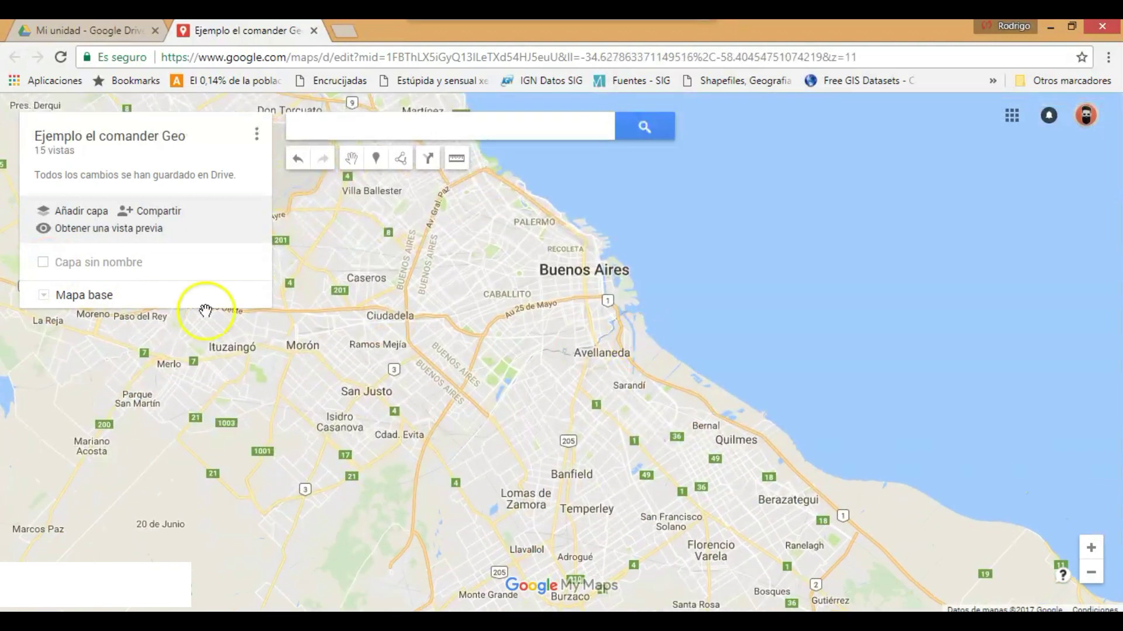
pyautogui.click(43, 263)
pyautogui.click(43, 263)
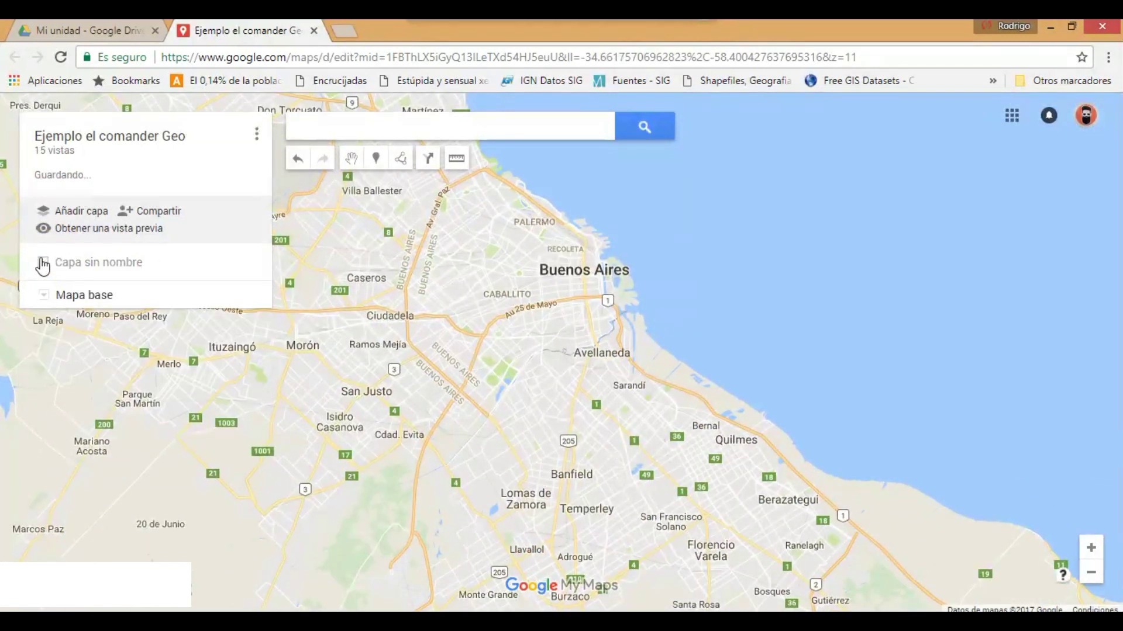
pyautogui.moveTo(506, 408)
pyautogui.mouseDown()
pyautogui.moveTo(551, 359)
pyautogui.moveTo(532, 315)
pyautogui.mouseUp()
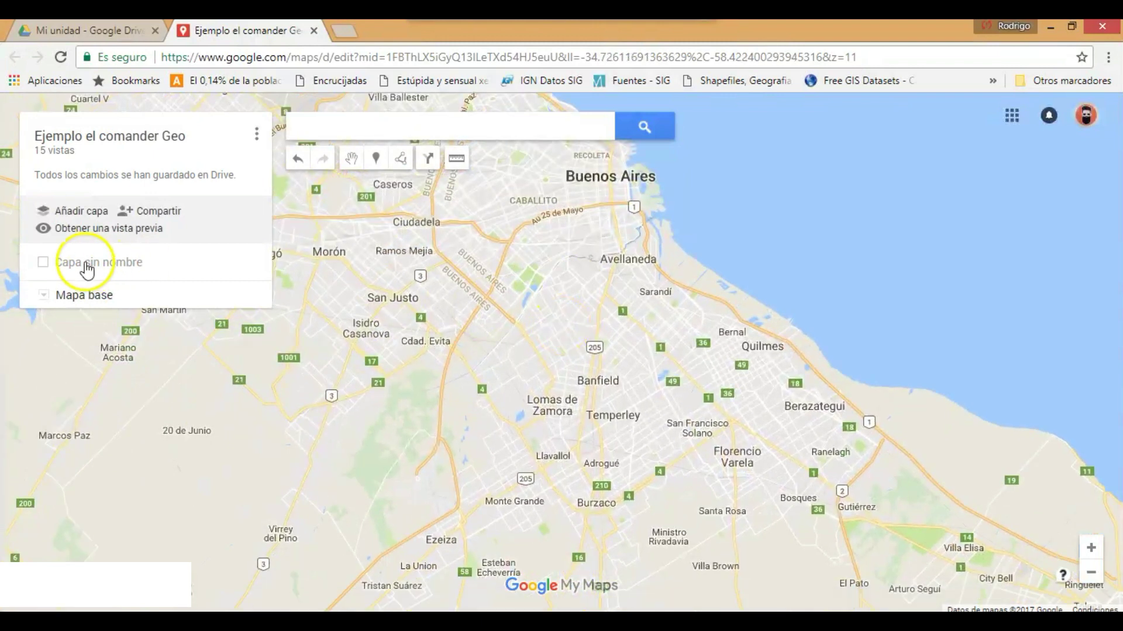
pyautogui.click(46, 263)
pyautogui.click(46, 262)
pyautogui.click(46, 263)
pyautogui.click(46, 262)
# - Preview the Satélite base map with the Capa sin nombre layer kept hidden
pyautogui.click(45, 296)
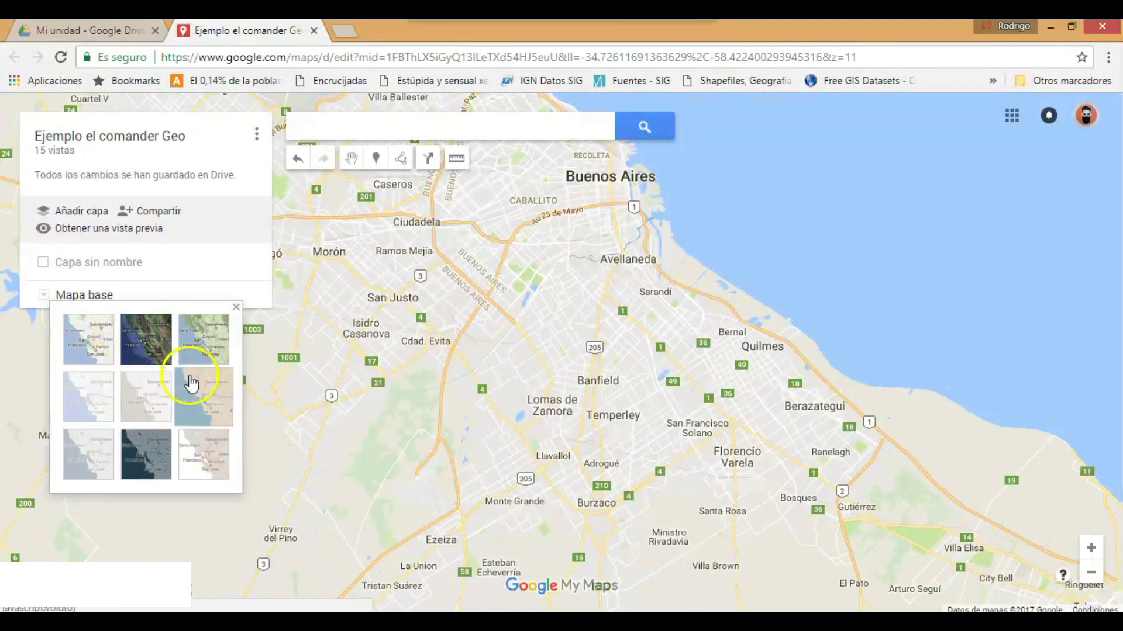
pyautogui.click(136, 346)
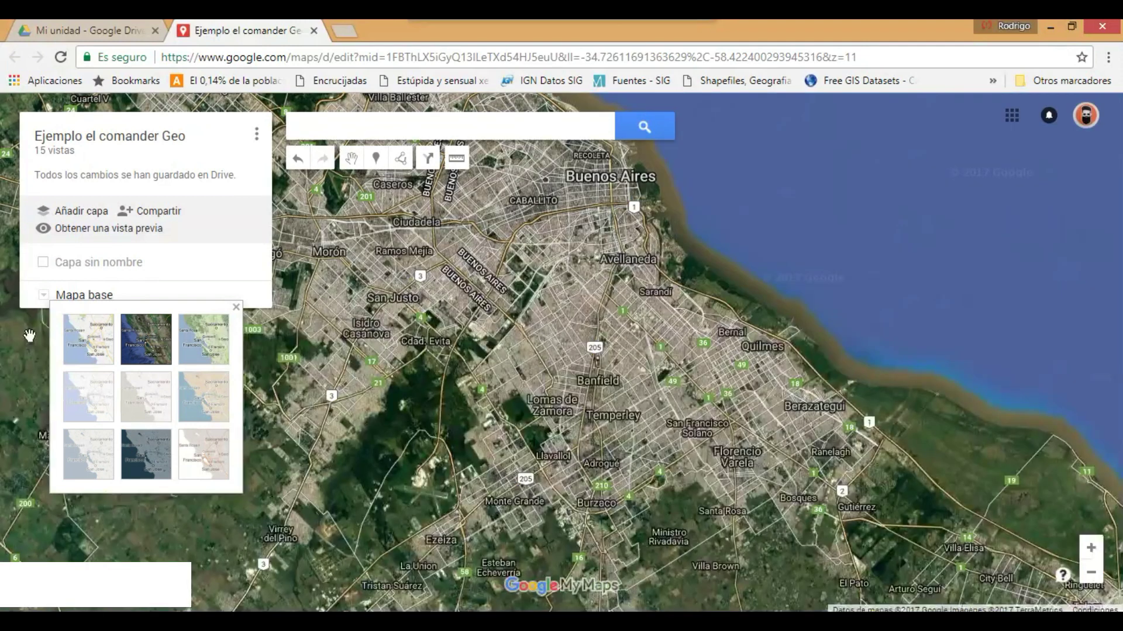
pyautogui.click(43, 262)
pyautogui.click(43, 262)
pyautogui.click(43, 263)
pyautogui.click(44, 263)
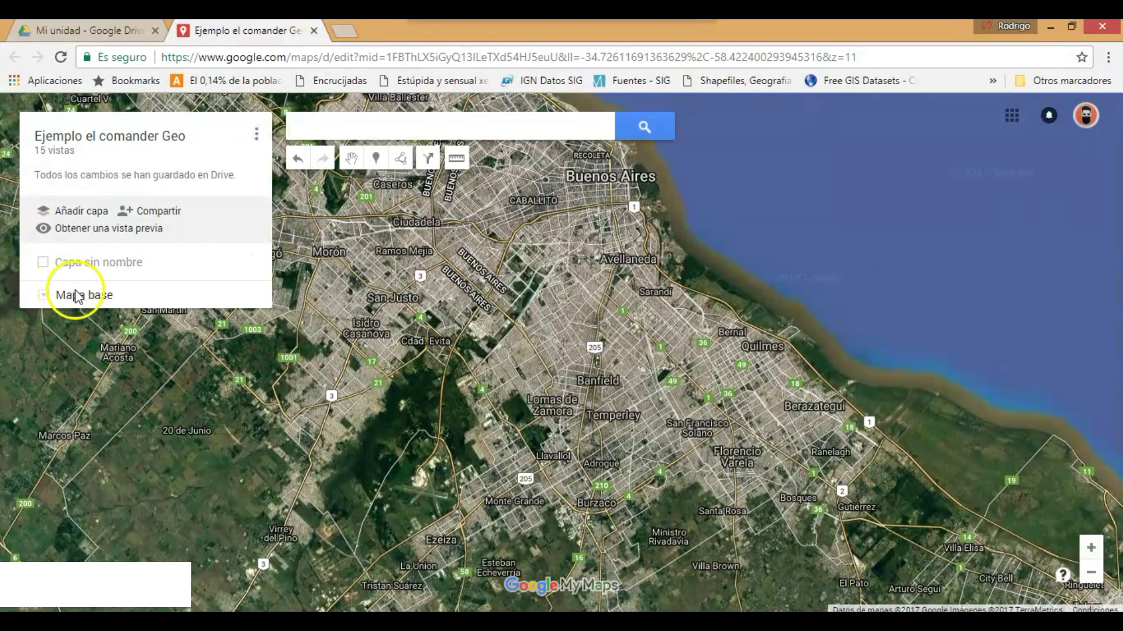
# - Return the base map to the standard Mapa style and add a new layer
pyautogui.click(50, 296)
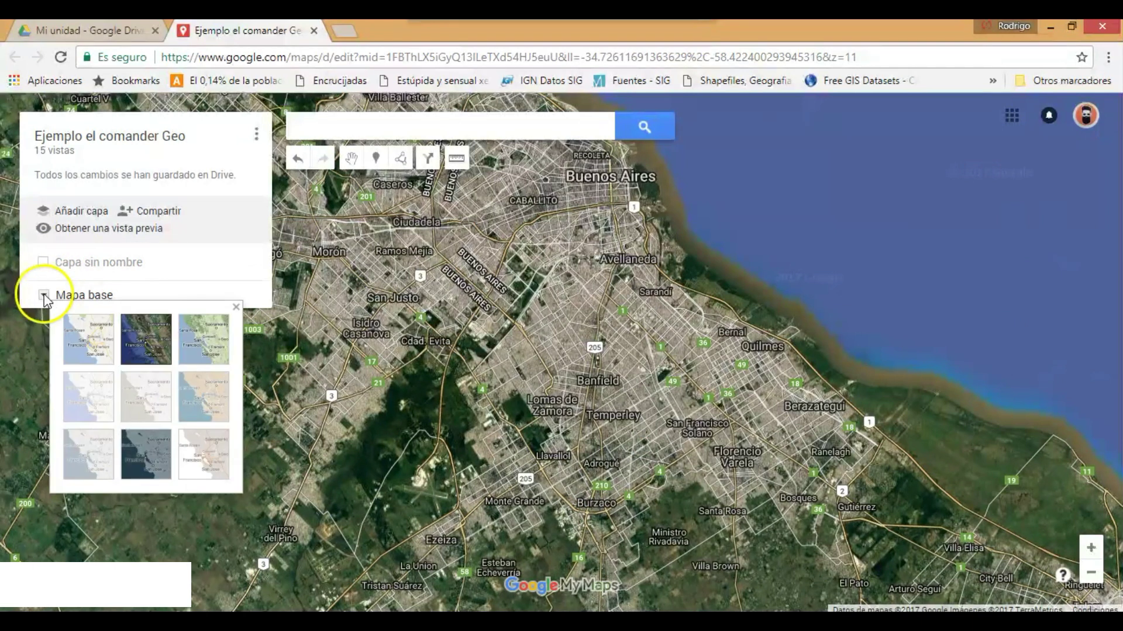
pyautogui.click(78, 332)
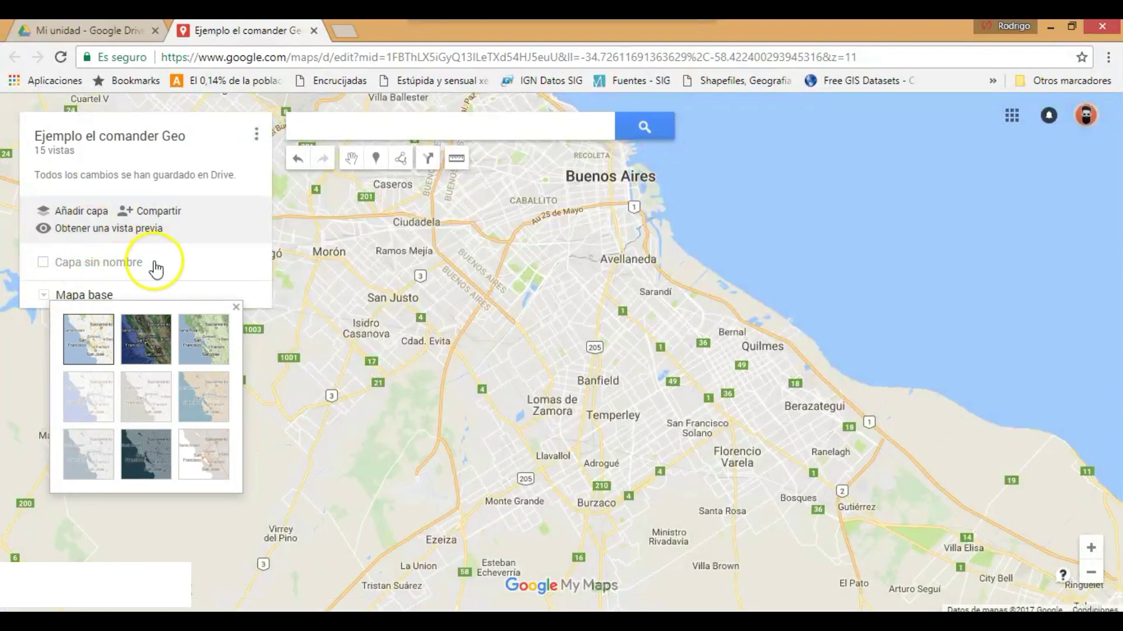
pyautogui.click(236, 308)
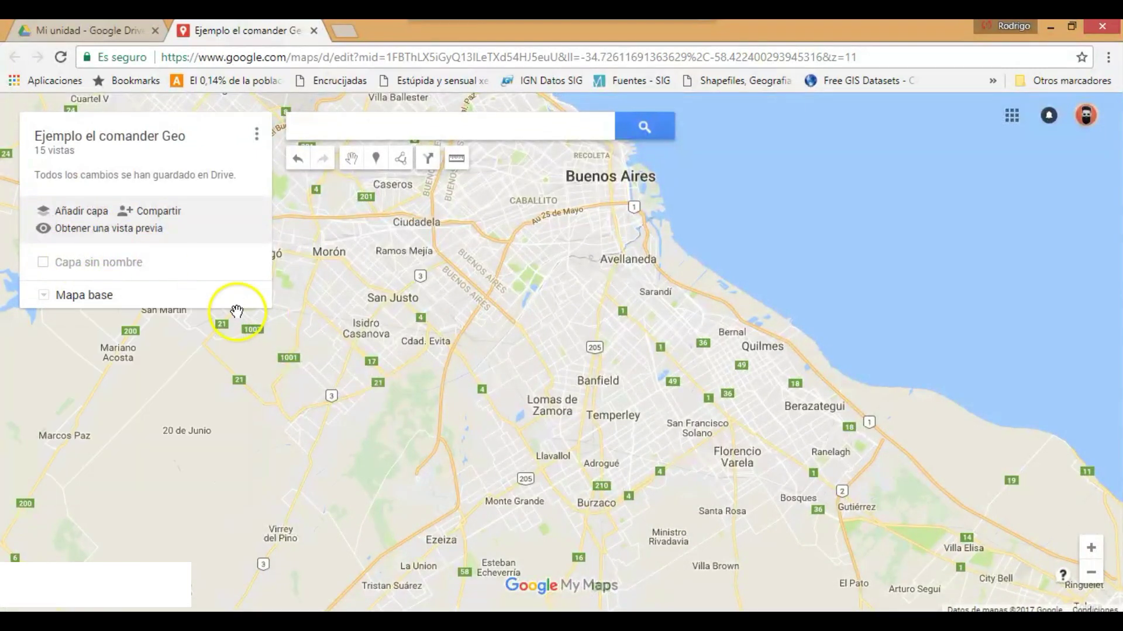
pyautogui.click(79, 212)
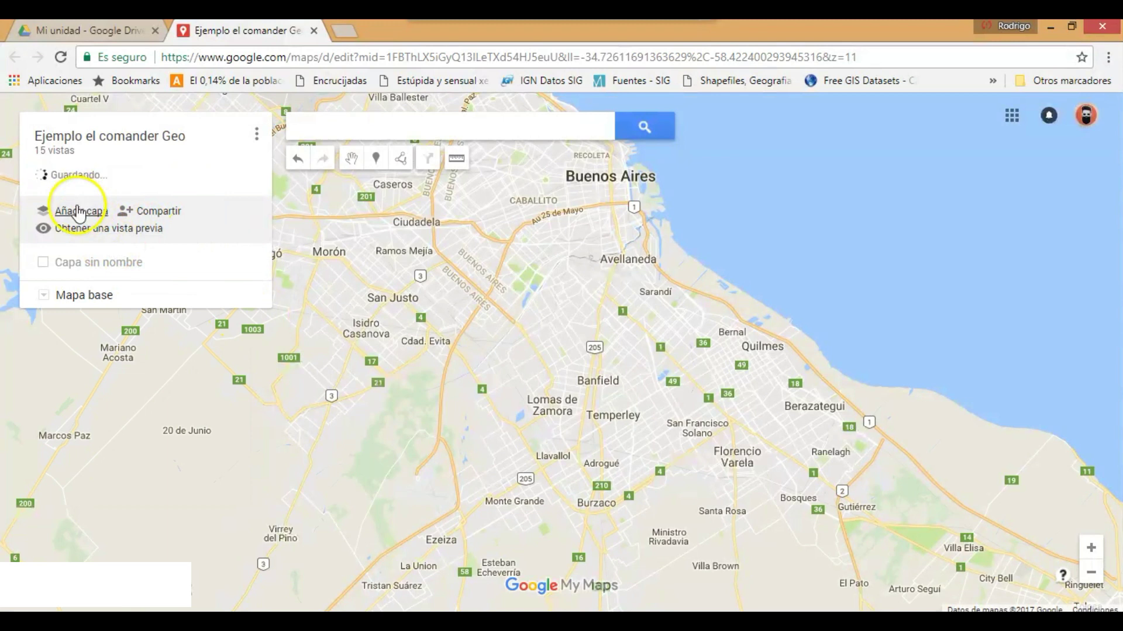
# - Show the first layer and rename it 'Ejemplo manual'
pyautogui.click(119, 263)
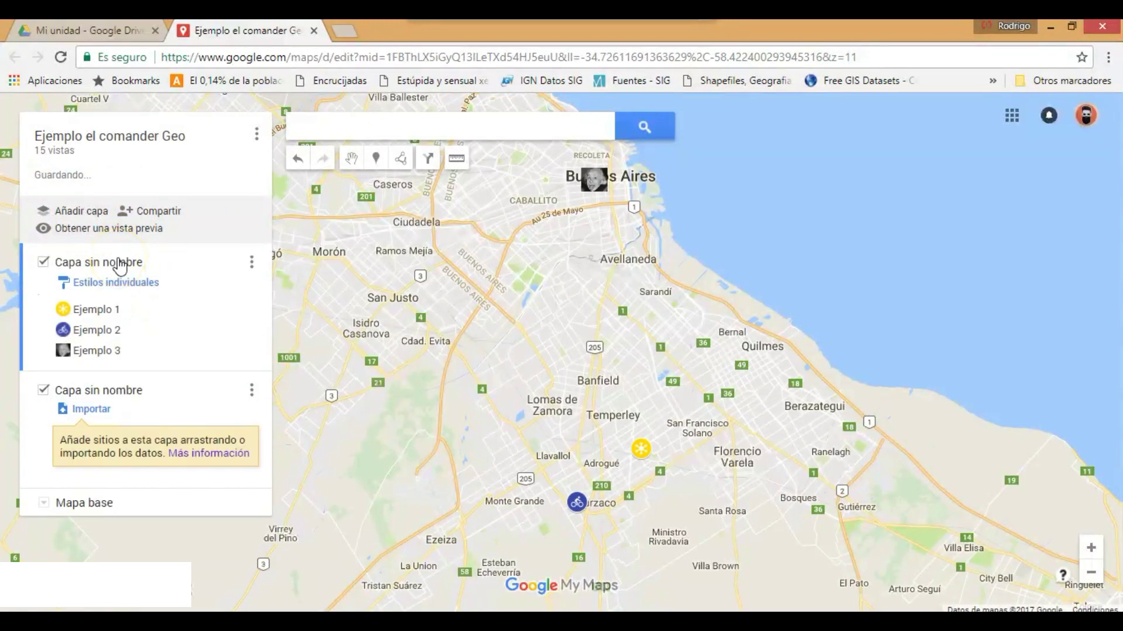
pyautogui.click(120, 265)
pyautogui.click(534, 355)
pyautogui.write('Ejemplo manual')
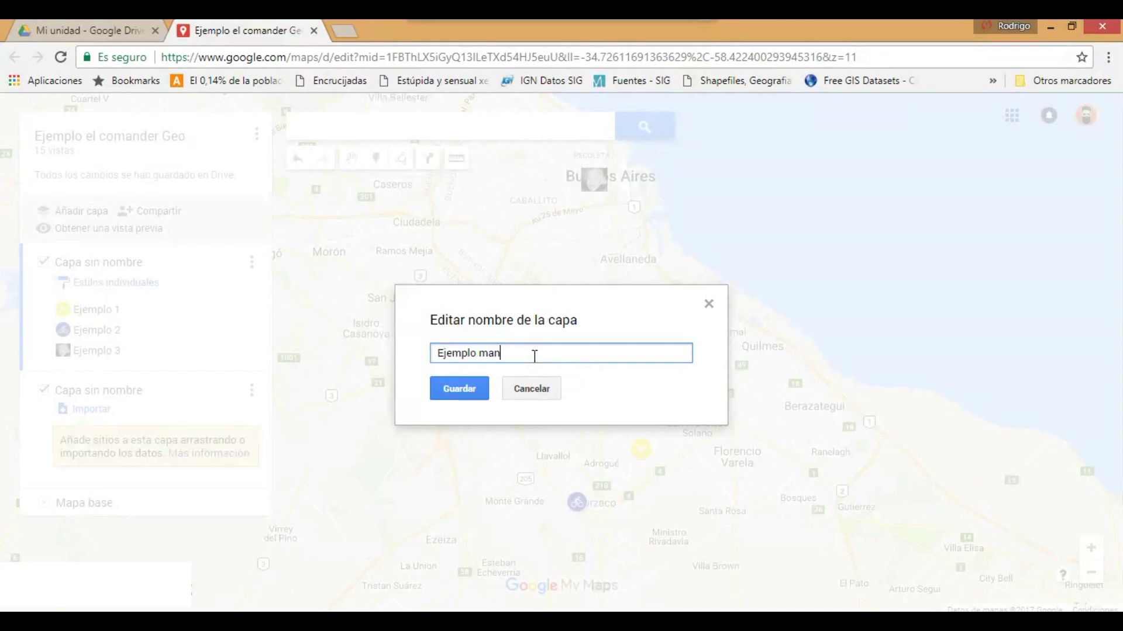
pyautogui.click(460, 388)
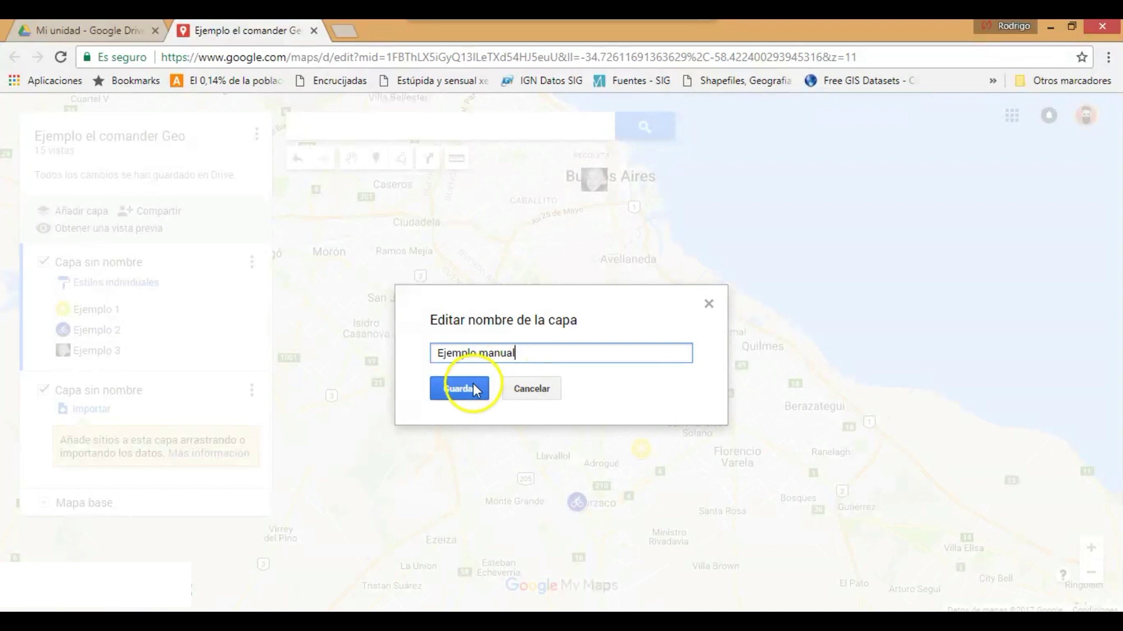
# - Rename the second layer 'Ejemplo excel', fixing the initial typo
pyautogui.click(136, 389)
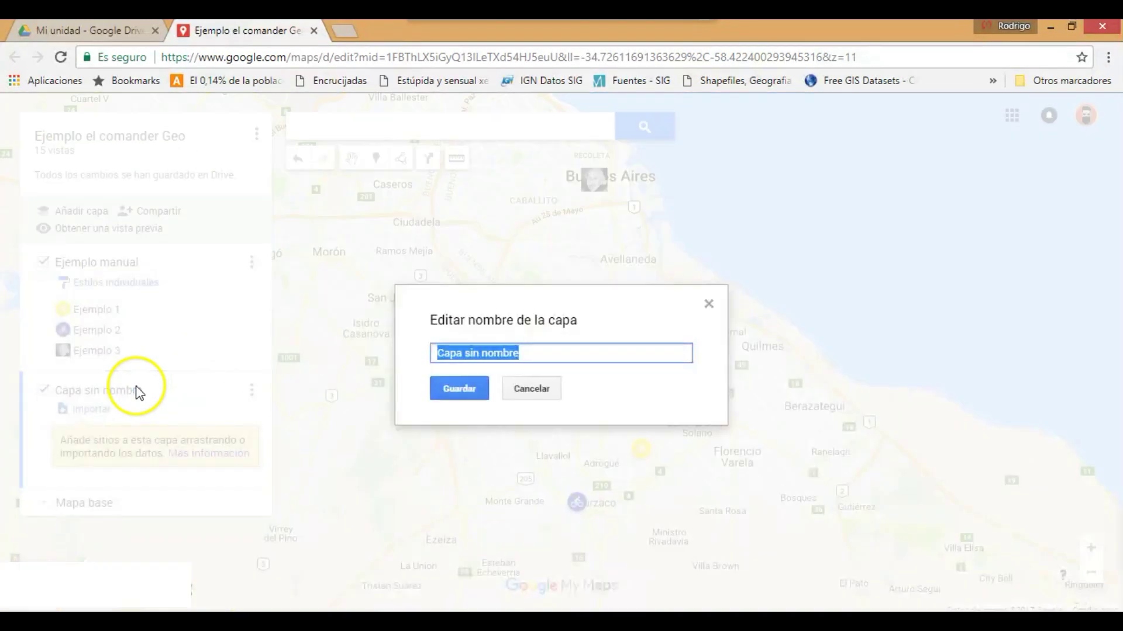
pyautogui.write('Ejemplo e')
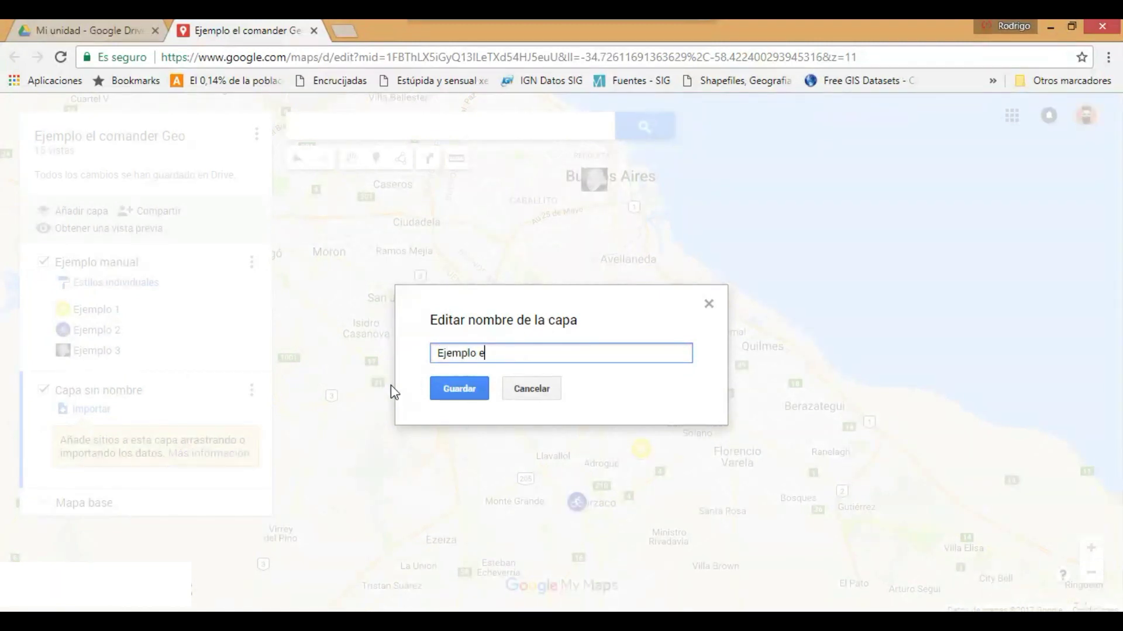
pyautogui.write('cxel')
pyautogui.click(509, 358)
pyautogui.click(464, 390)
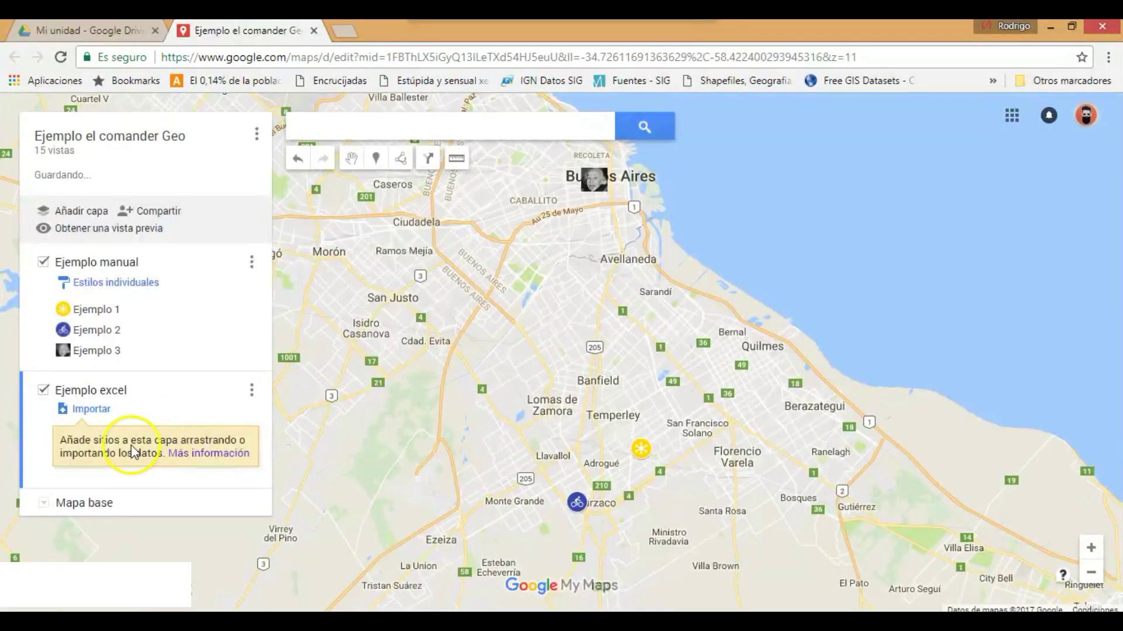
# - Import the shared spreadsheet from Drive into Ejemplo excel, locating markers by Capital and País
pyautogui.click(94, 410)
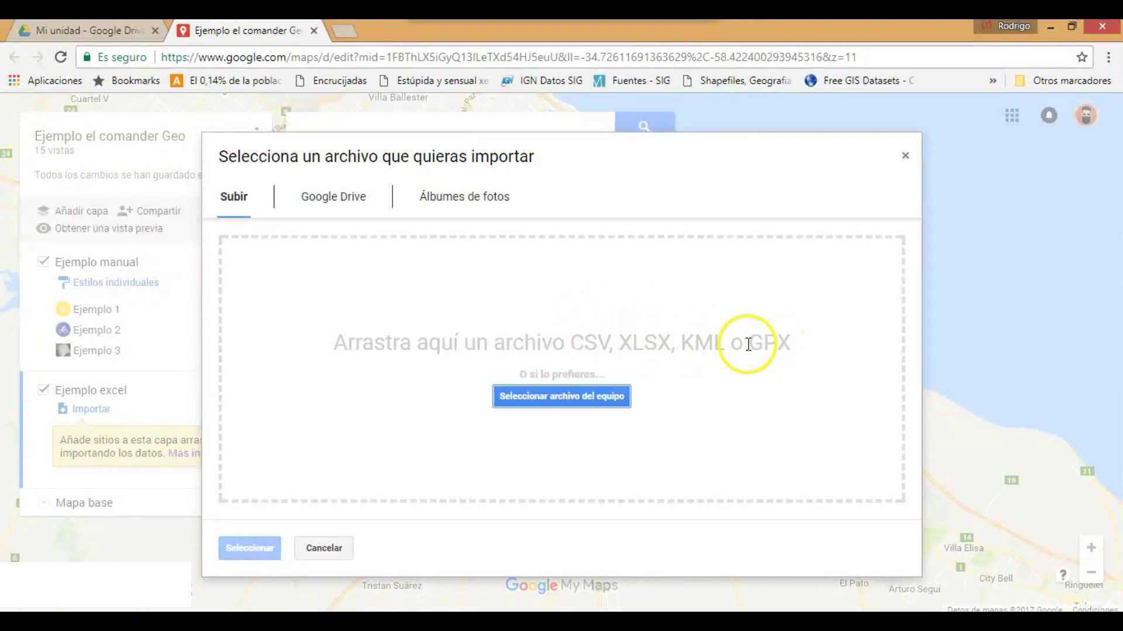
pyautogui.click(351, 209)
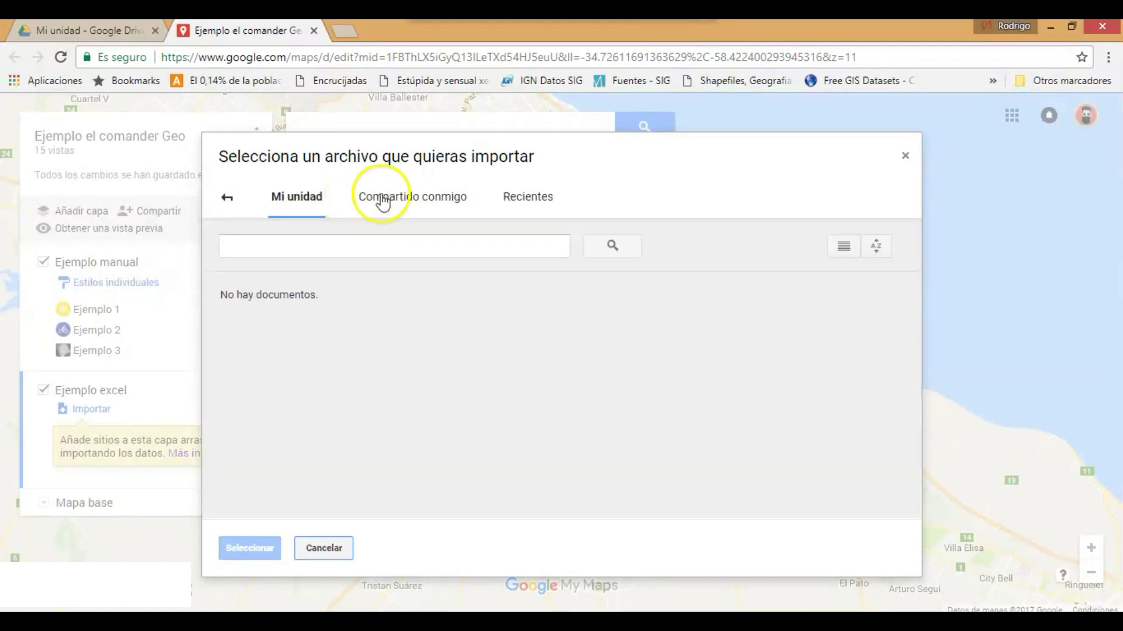
pyautogui.click(391, 199)
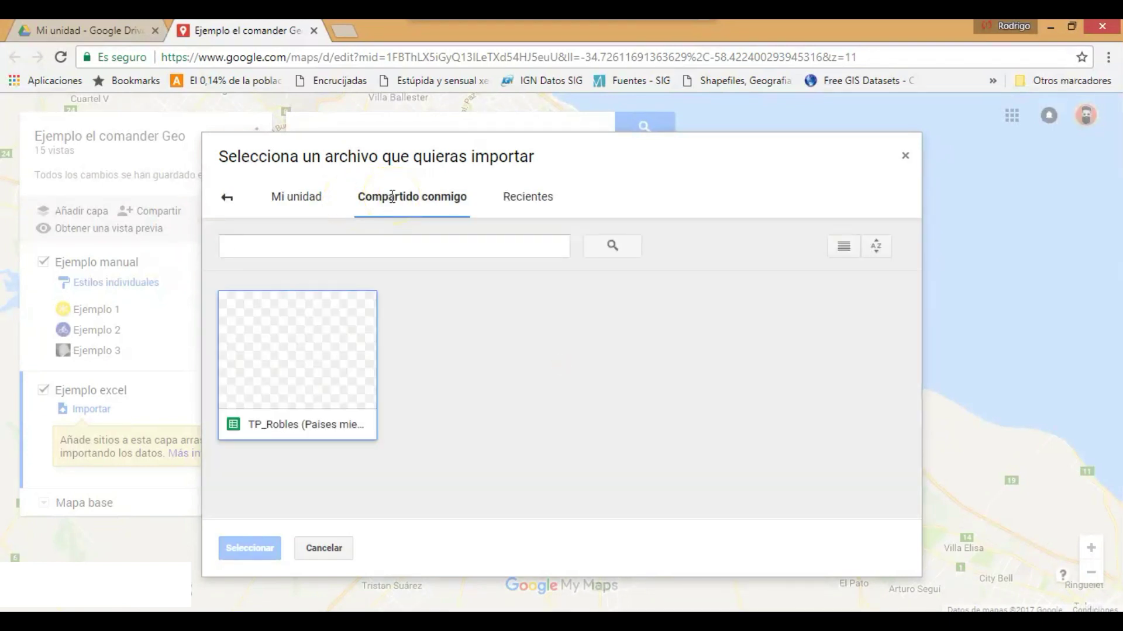
pyautogui.click(320, 359)
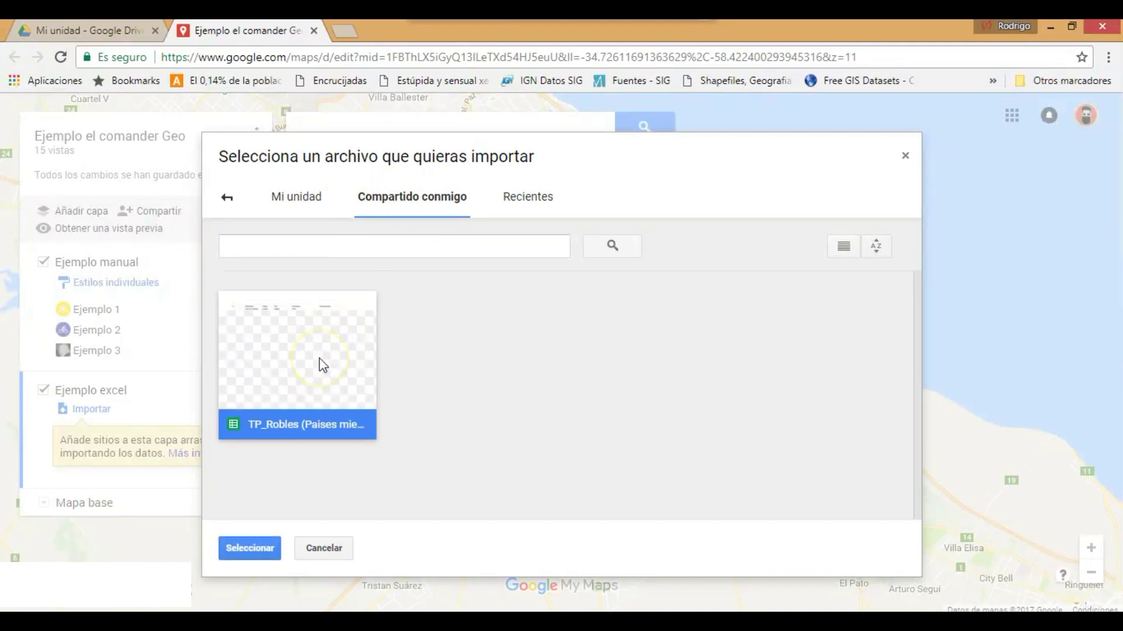
pyautogui.click(261, 550)
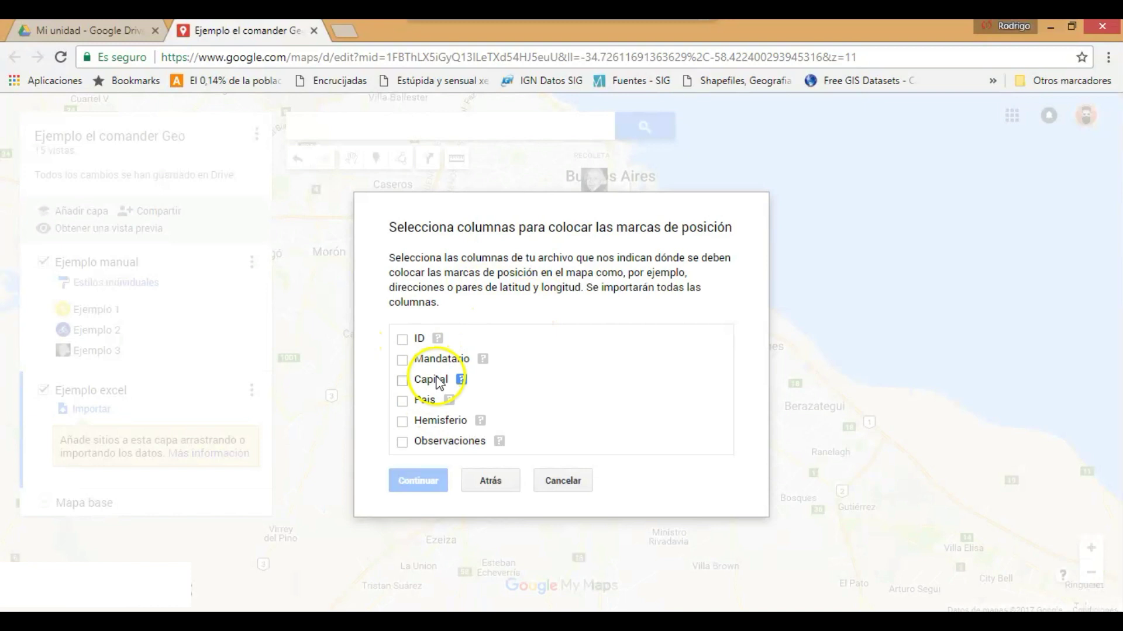
pyautogui.click(403, 381)
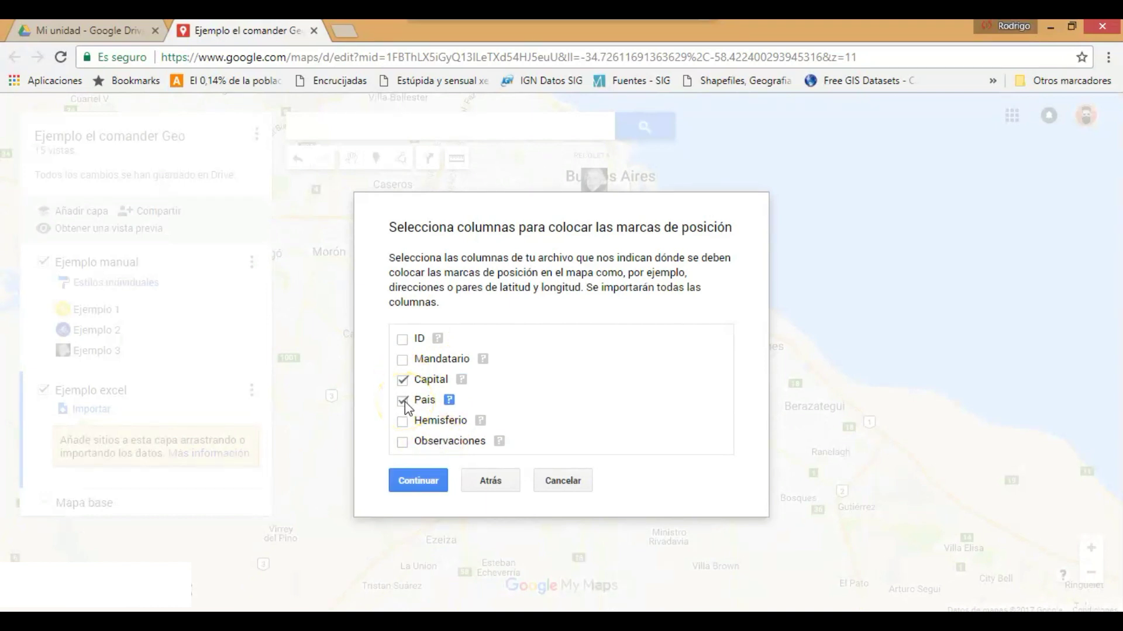
# - Finish the import using Mandatario as the marker title column
pyautogui.click(426, 487)
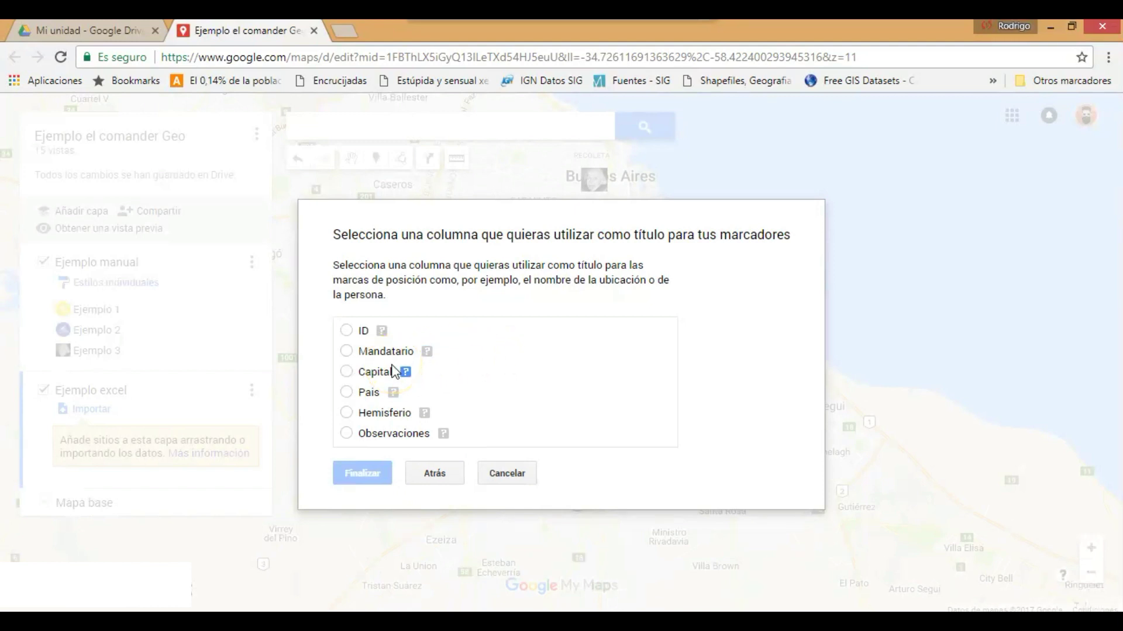
pyautogui.click(347, 352)
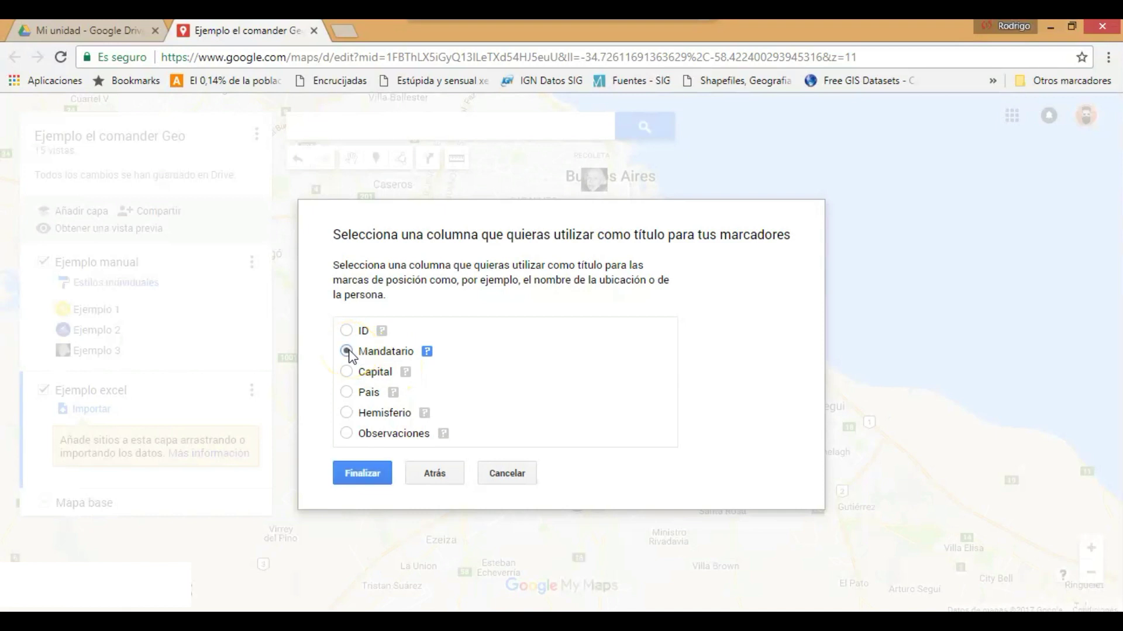
pyautogui.click(374, 473)
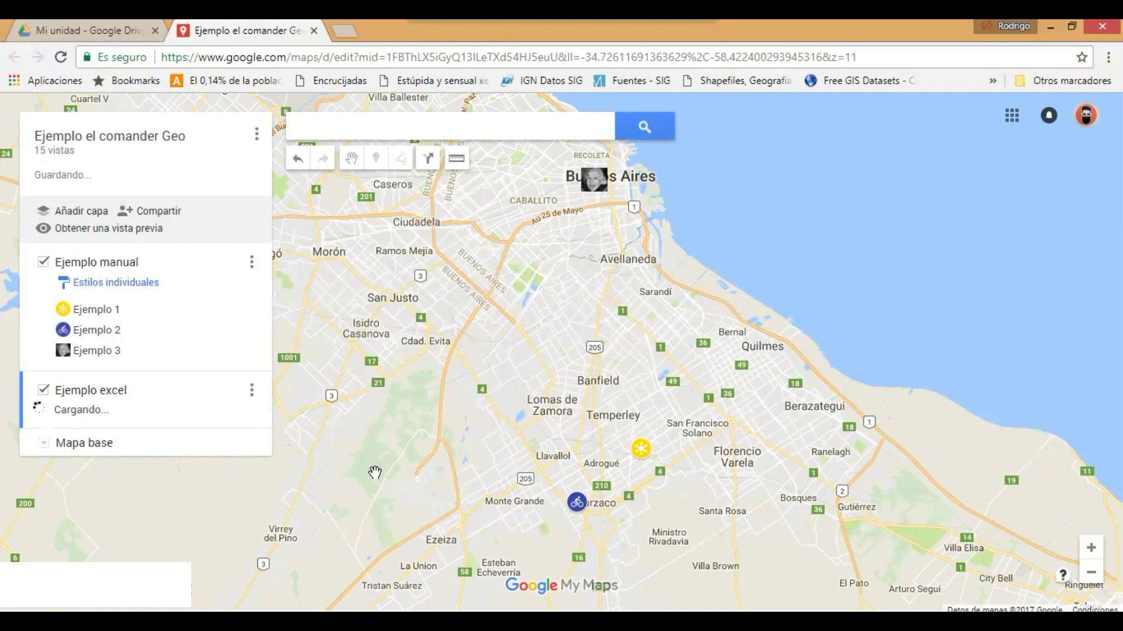
# - Pan to South America and view the Venezuela marker's details
pyautogui.click(50, 264)
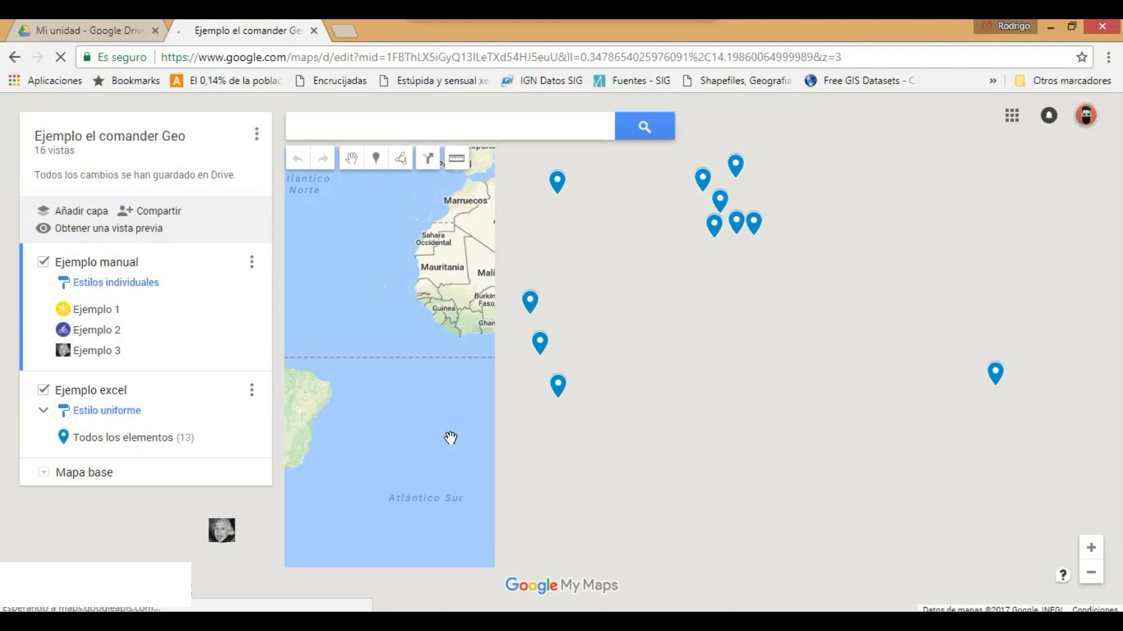
pyautogui.click(586, 422)
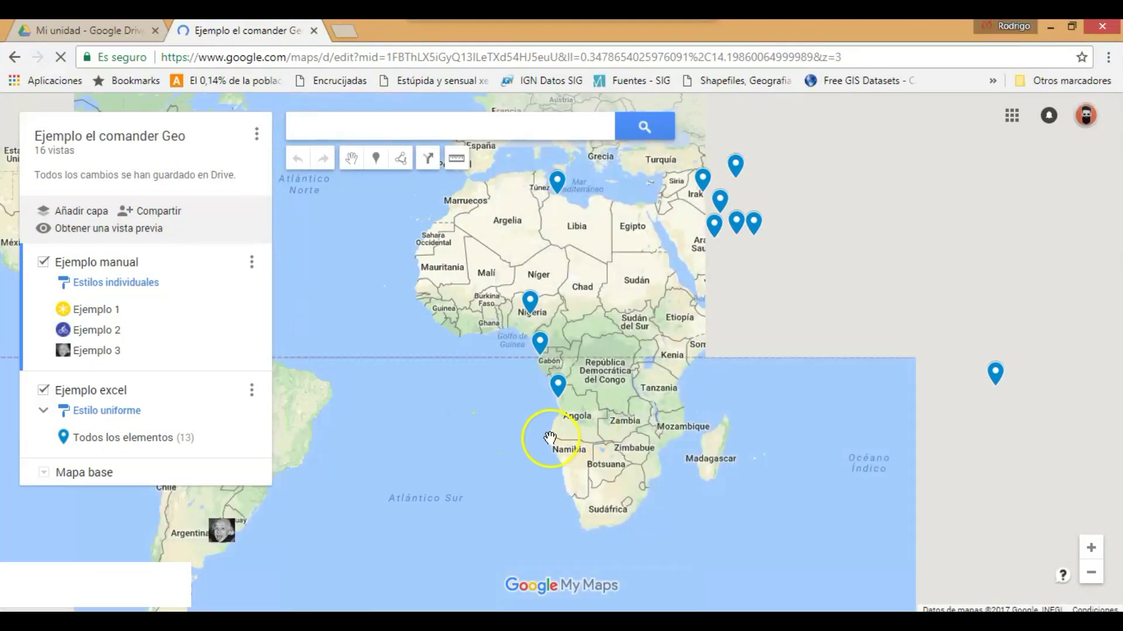
pyautogui.click(553, 354)
pyautogui.moveTo(494, 419); pyautogui.dragTo(735, 443)
pyautogui.click(425, 322)
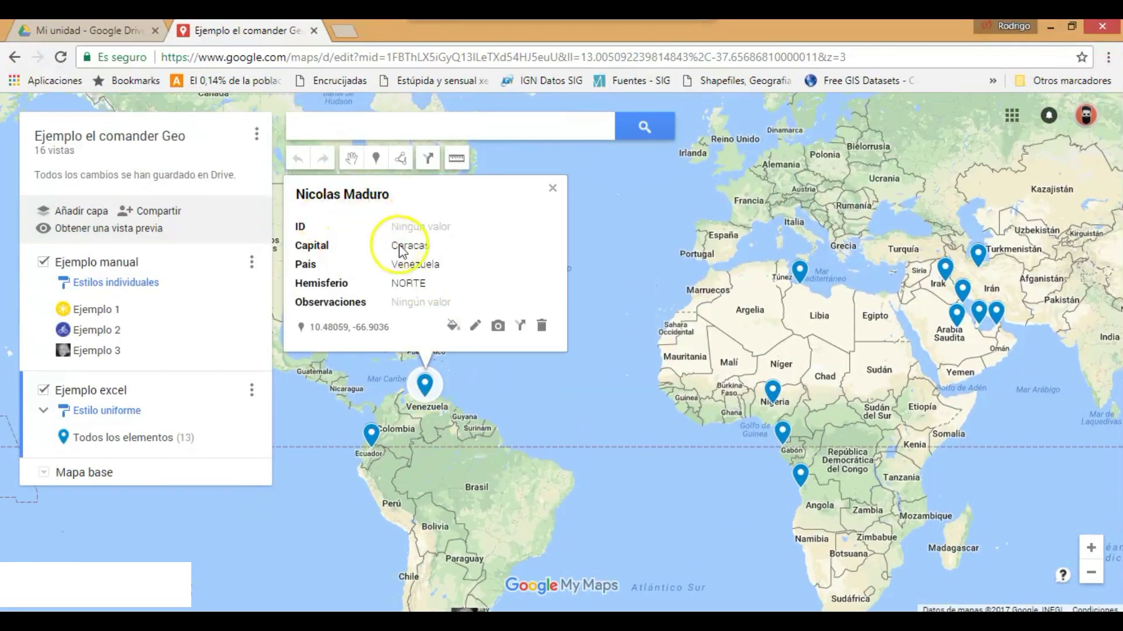
pyautogui.click(373, 444)
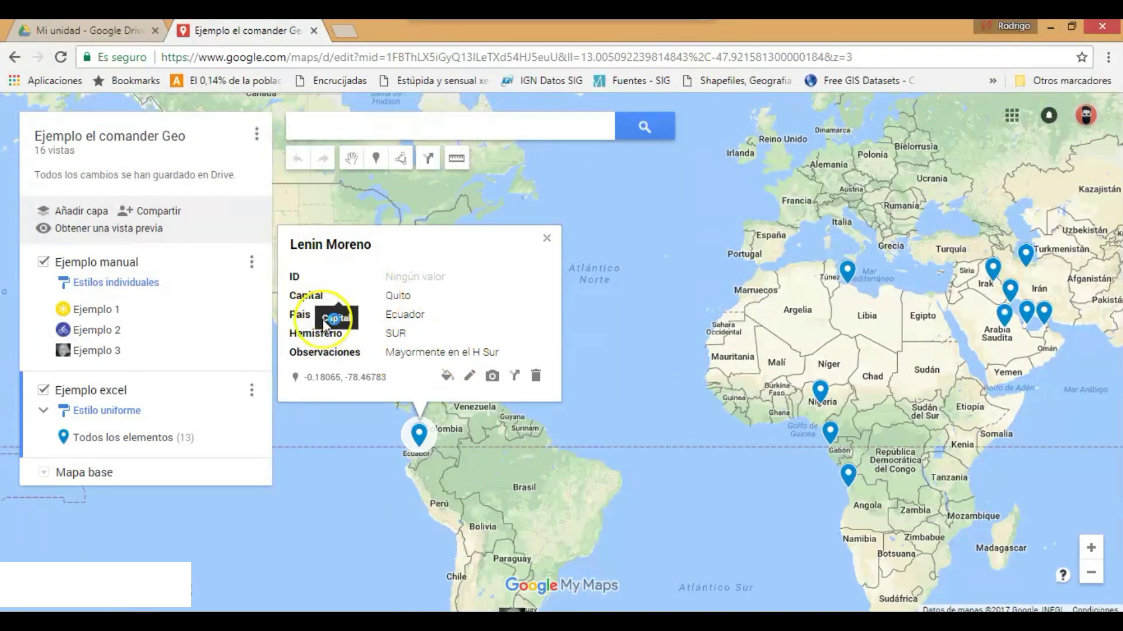
pyautogui.click(848, 274)
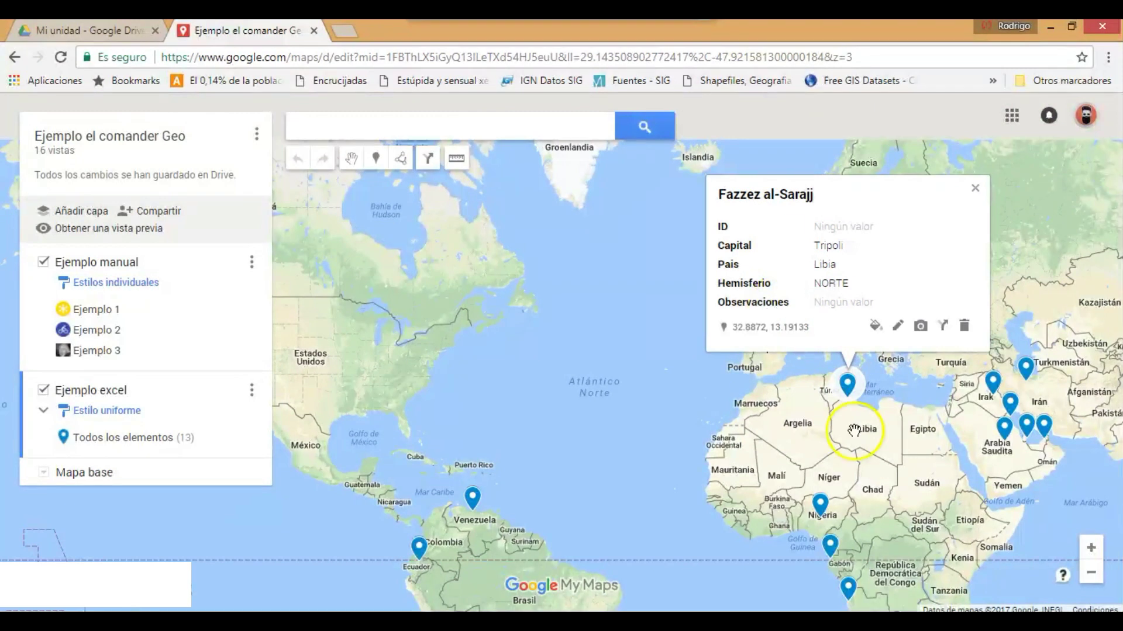
pyautogui.click(820, 504)
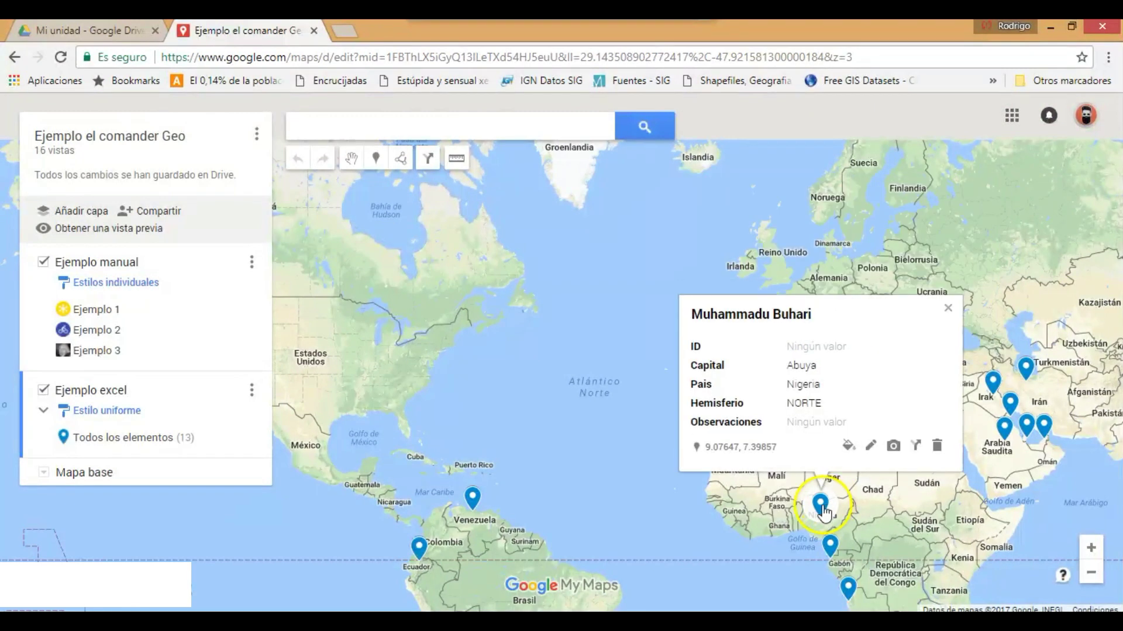
pyautogui.moveTo(702, 513); pyautogui.dragTo(636, 389)
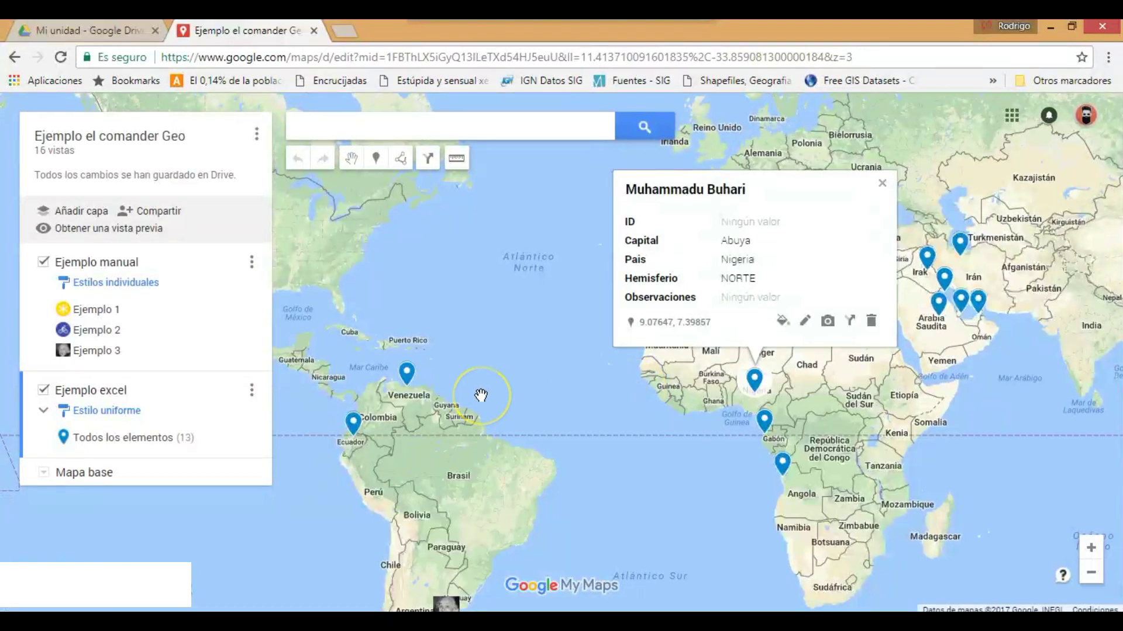
pyautogui.moveTo(132, 438)
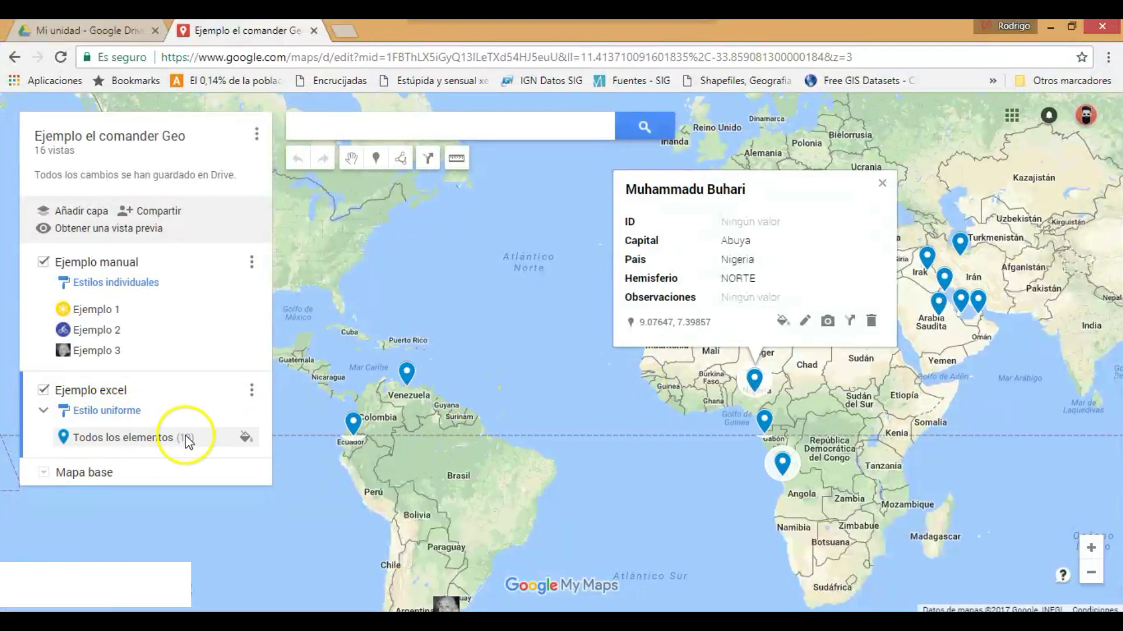
# - Choose Icono personalizado for all Ejemplo excel markers and open a new tab to find a logo
pyautogui.click(246, 437)
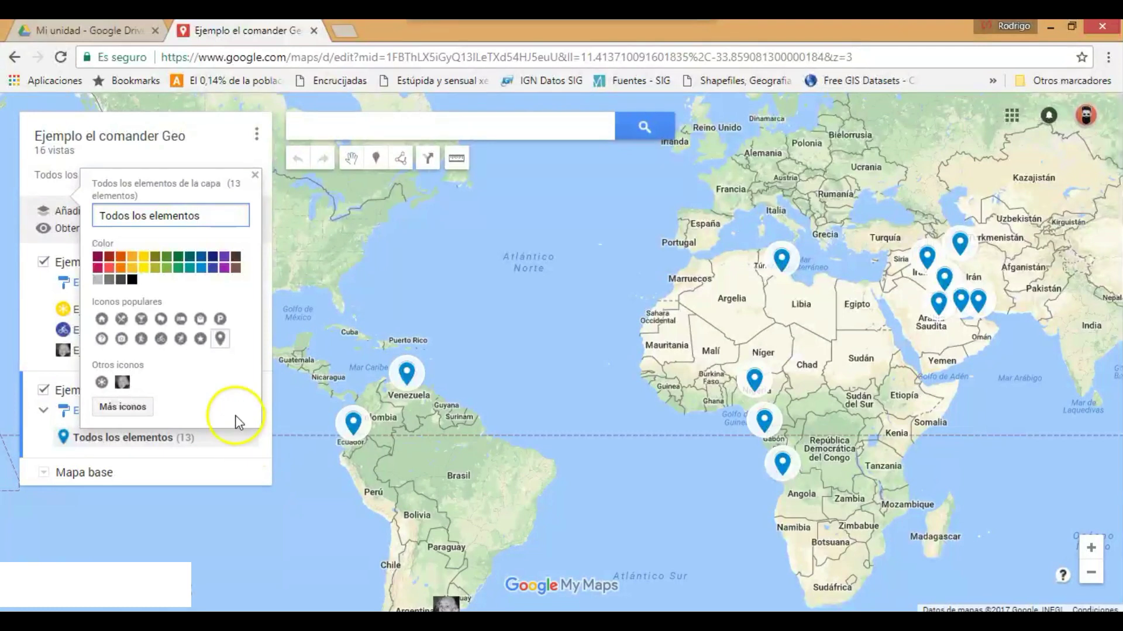
pyautogui.click(143, 409)
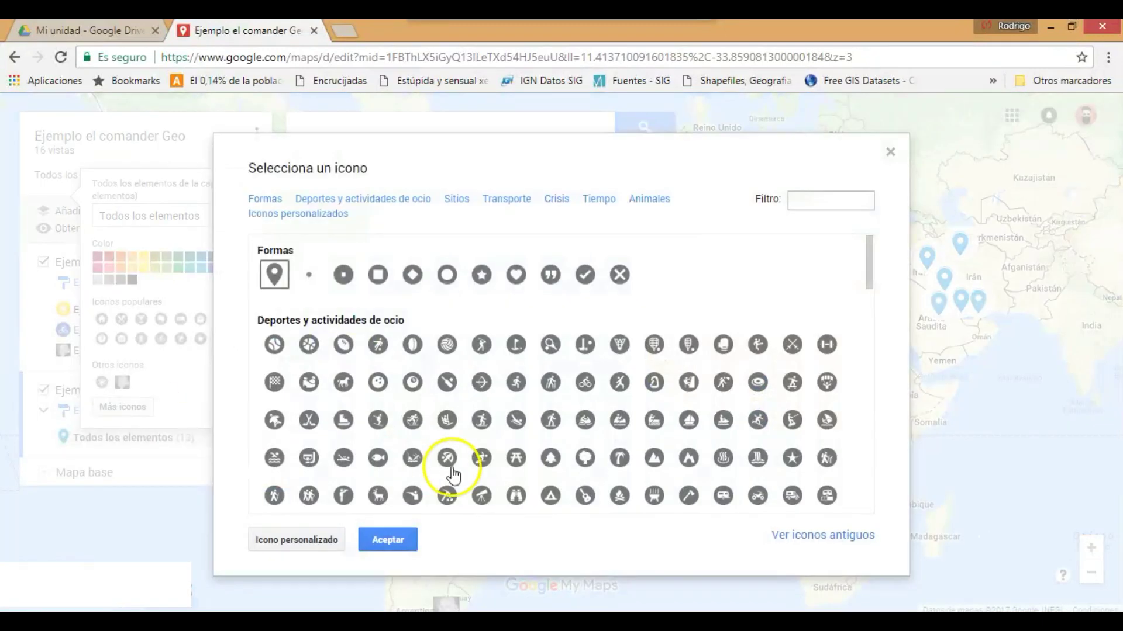
pyautogui.click(305, 545)
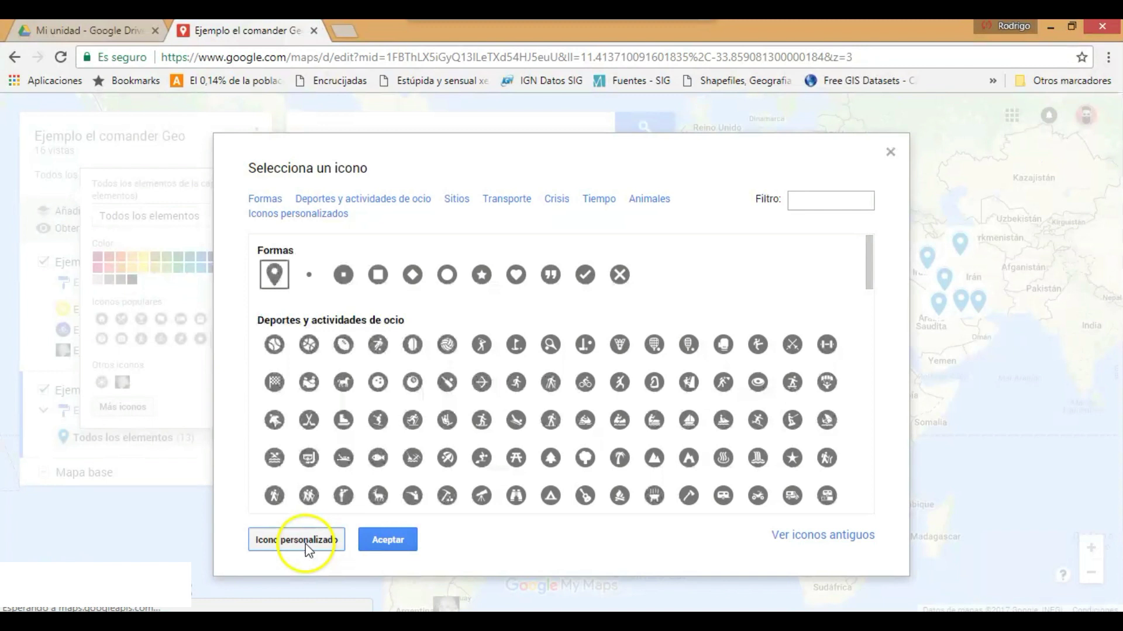
pyautogui.click(339, 29)
# - Search Google Images for 'logoopep'
pyautogui.write('l')
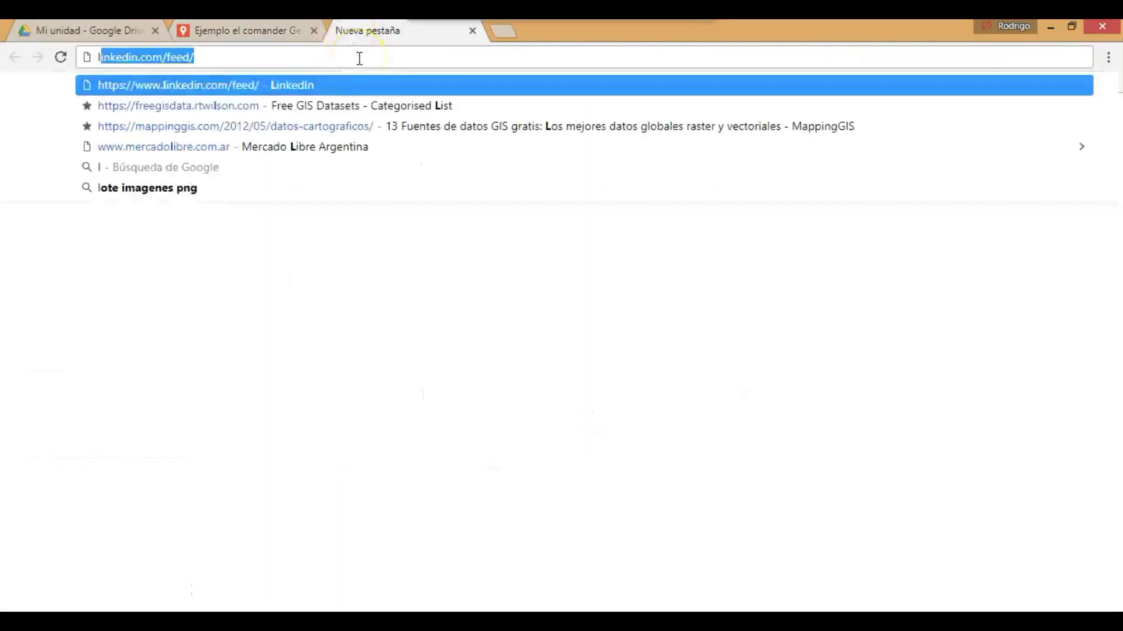
pyautogui.write('ogoopep')
pyautogui.press('Return')
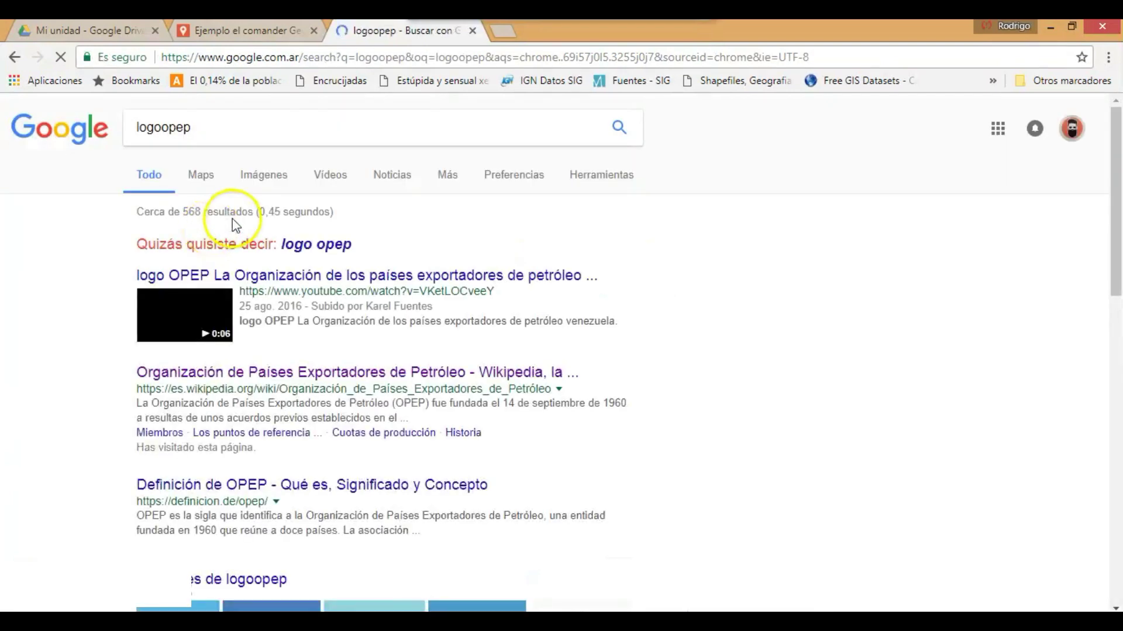
pyautogui.click(264, 176)
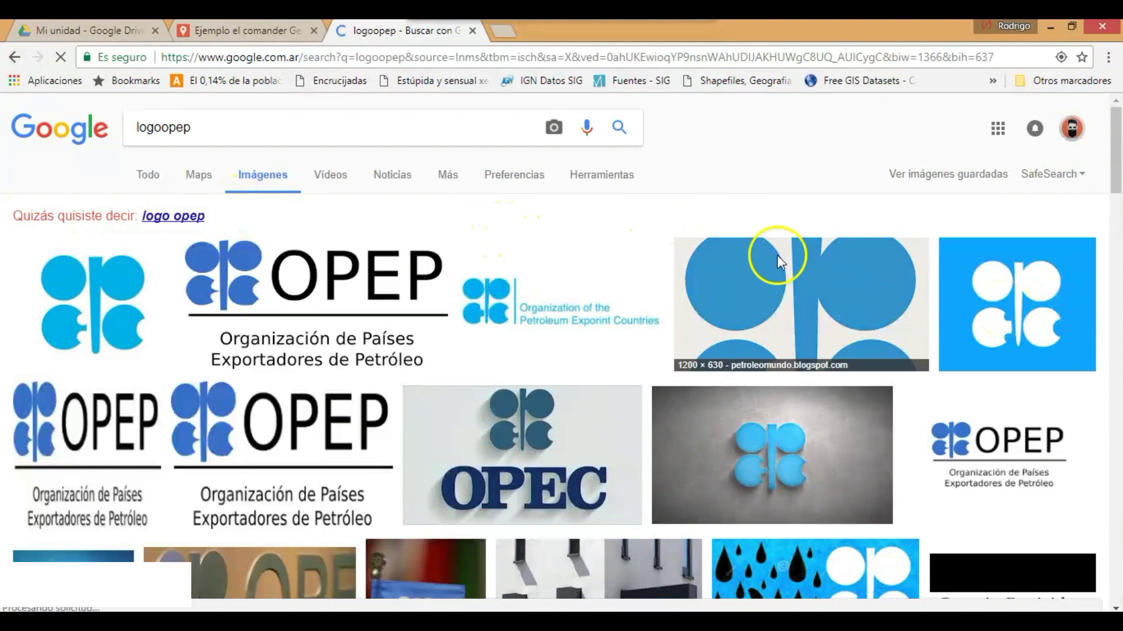
# - Open the Wikimedia OPEC flag full-size, copy its web address, and return to My Maps
pyautogui.click(627, 266)
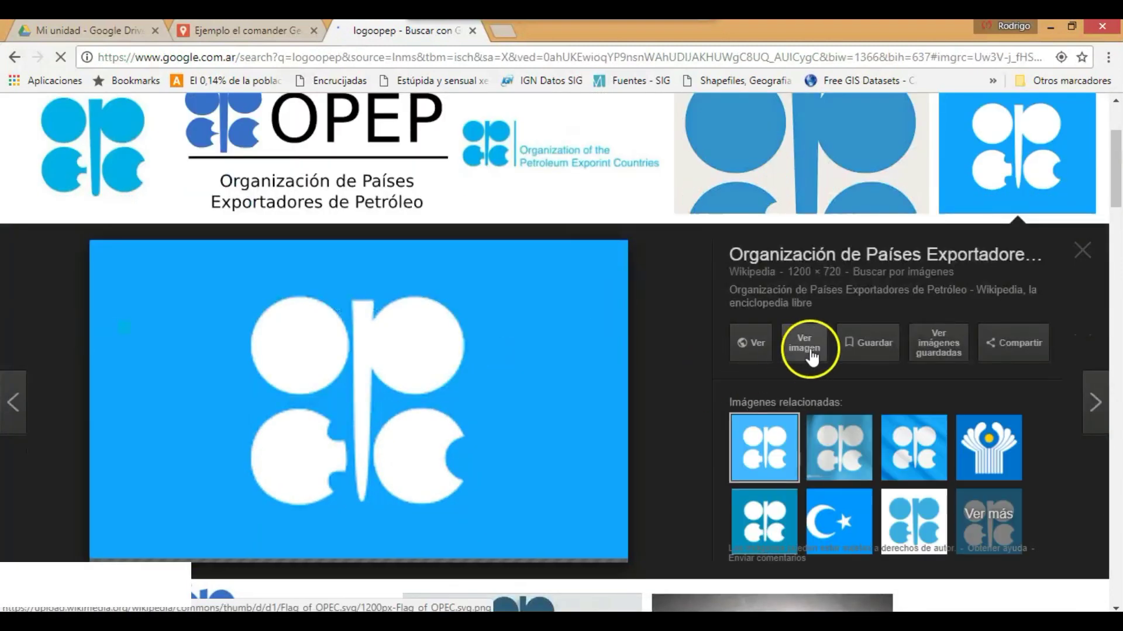
pyautogui.click(804, 345)
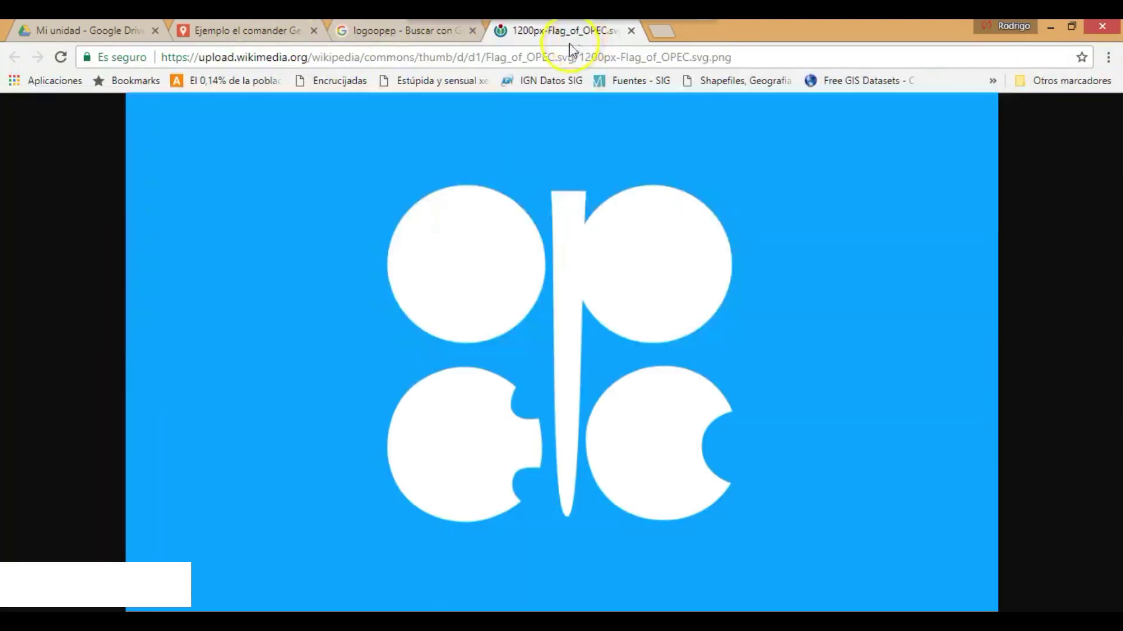
pyautogui.click(547, 58)
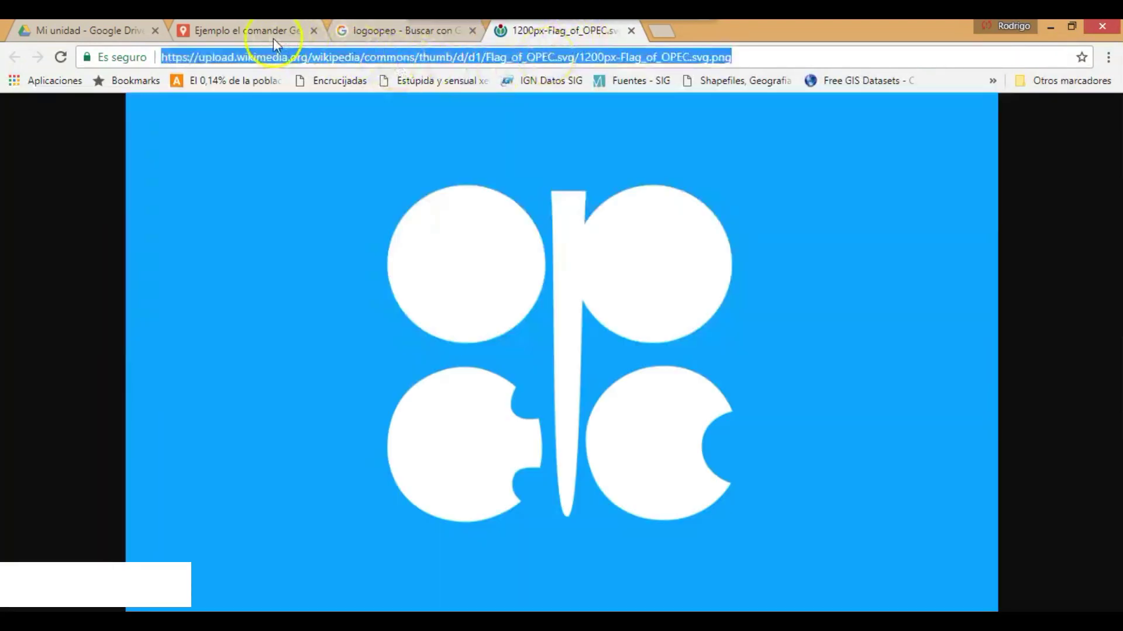
pyautogui.click(223, 26)
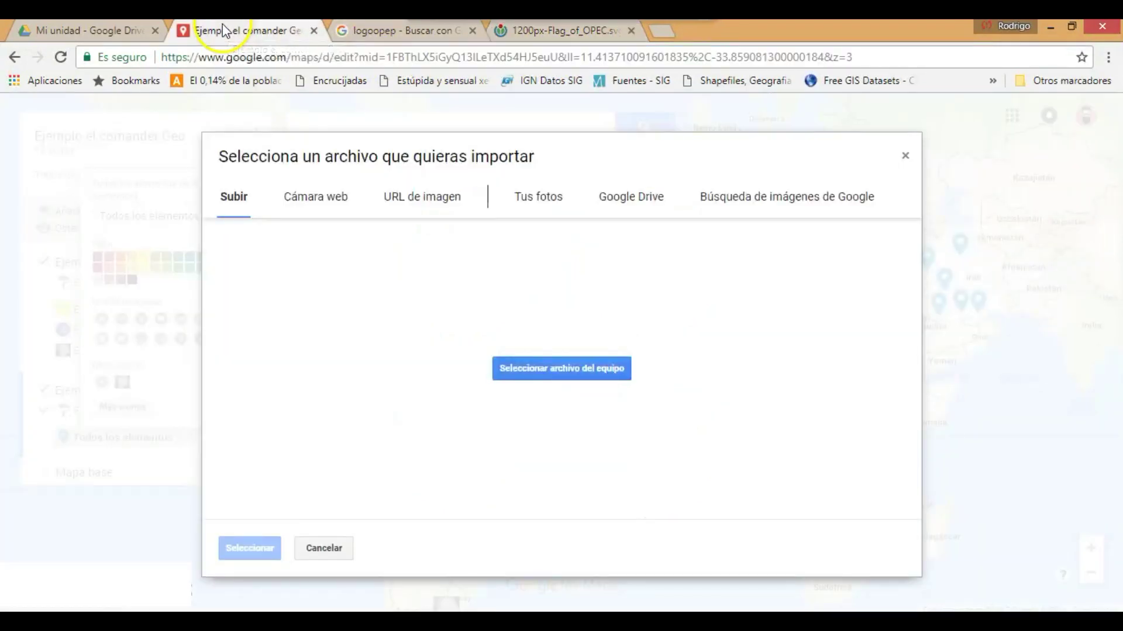
# - Set the pasted OPEC flag image URL as the custom icon for all Ejemplo excel places
pyautogui.click(422, 196)
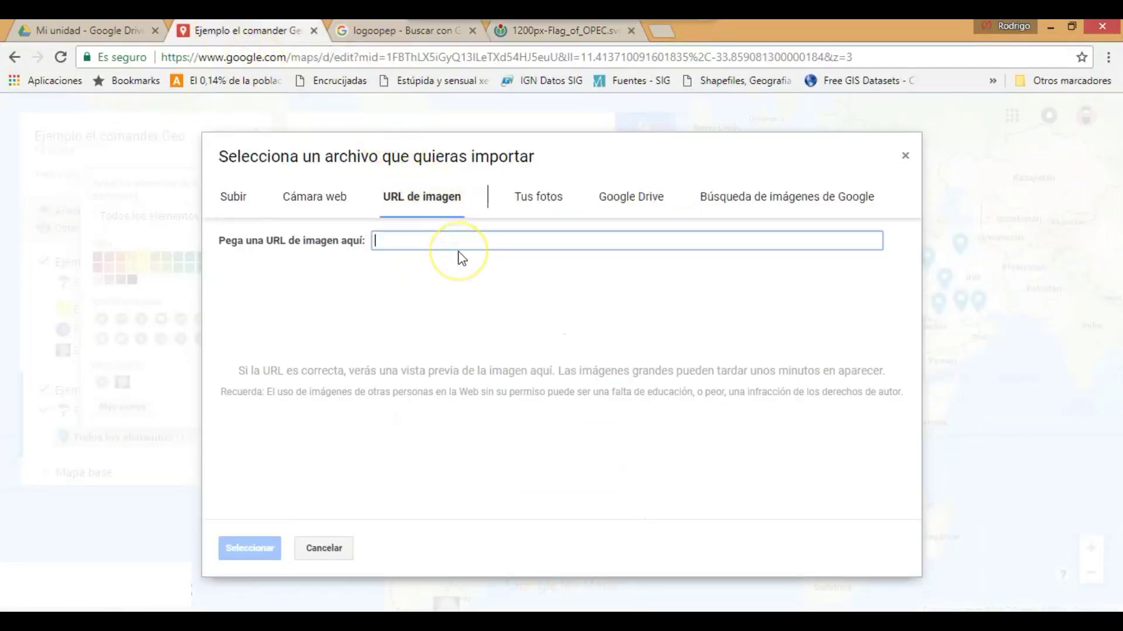
pyautogui.hotkey('ctrl', 'v')
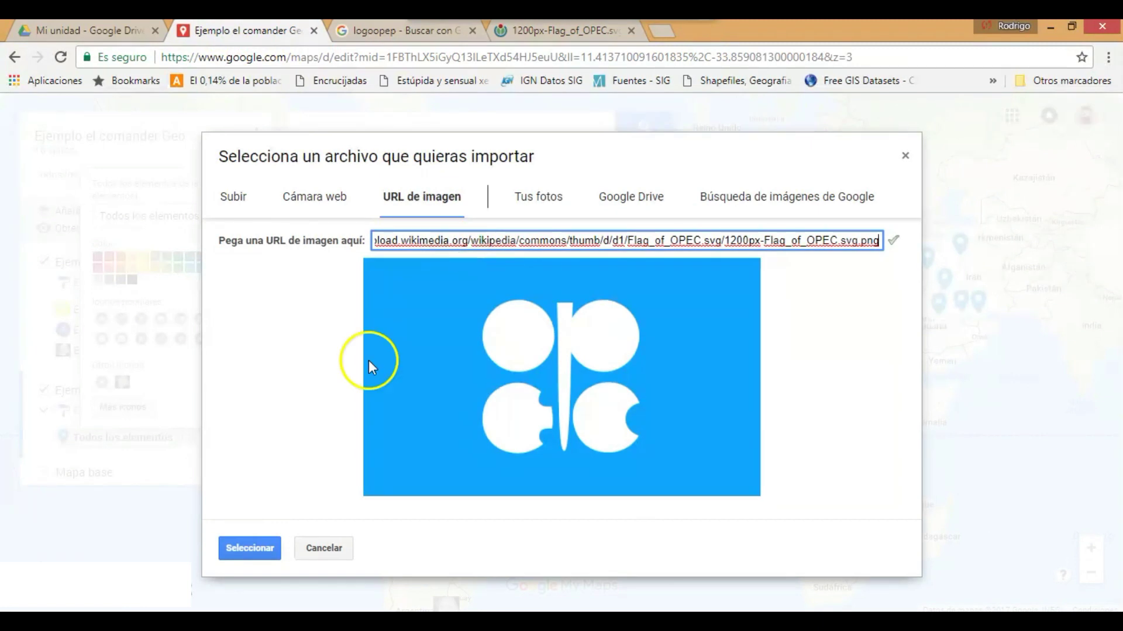
pyautogui.click(254, 541)
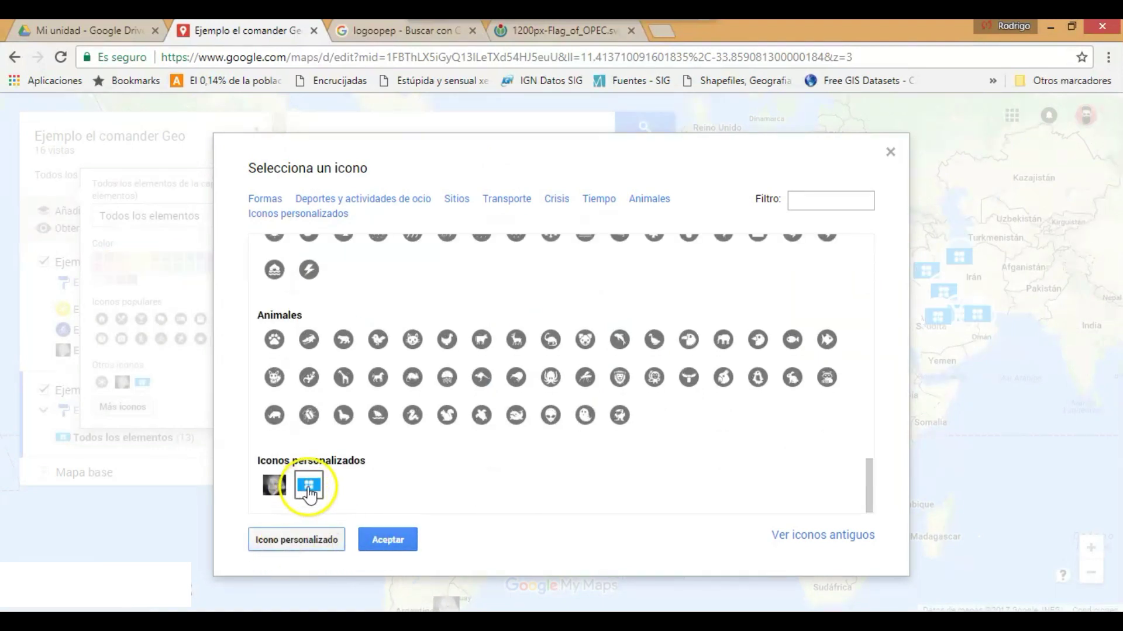
pyautogui.click(384, 538)
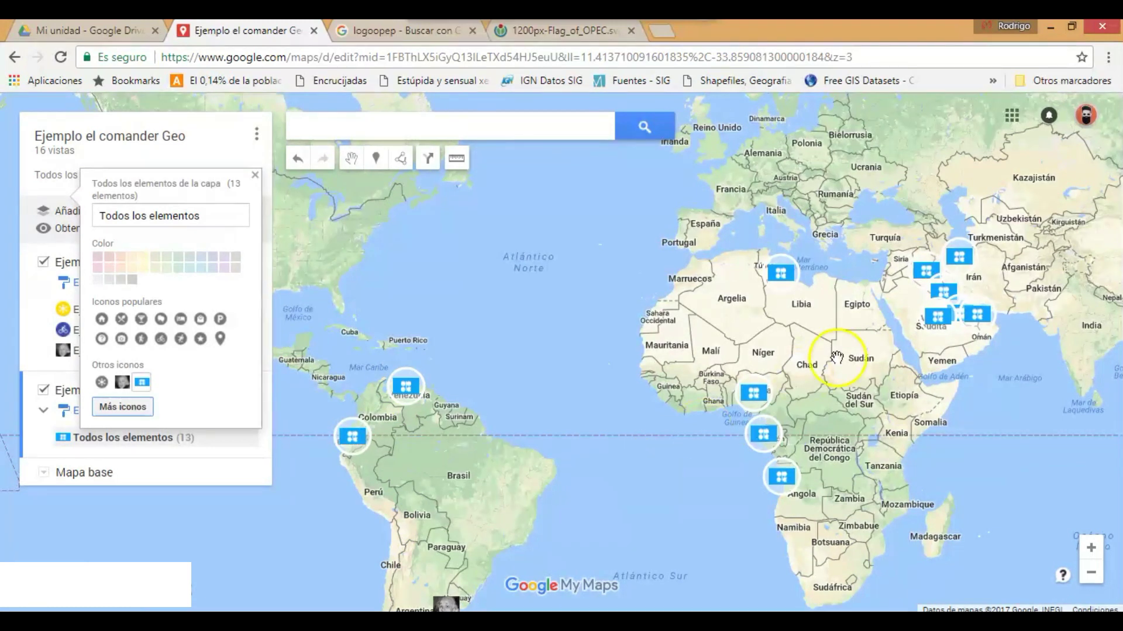
pyautogui.click(781, 322)
# - Hide the Ejemplo manual layer
pyautogui.moveTo(781, 322); pyautogui.dragTo(676, 314)
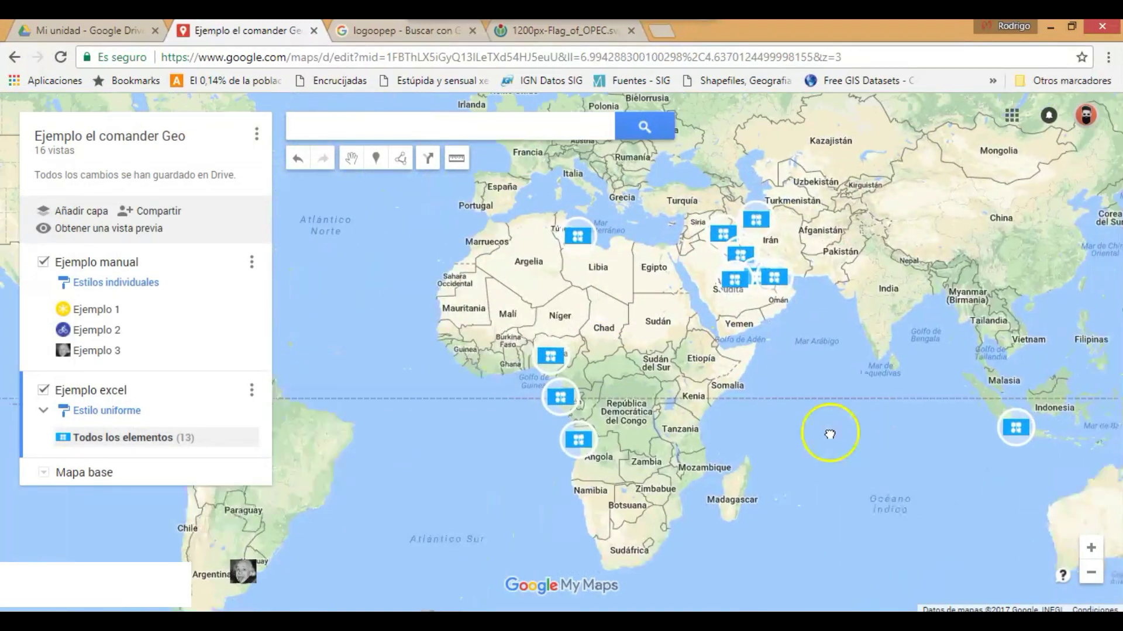
pyautogui.scroll(-1, 824, 436)
pyautogui.click(49, 263)
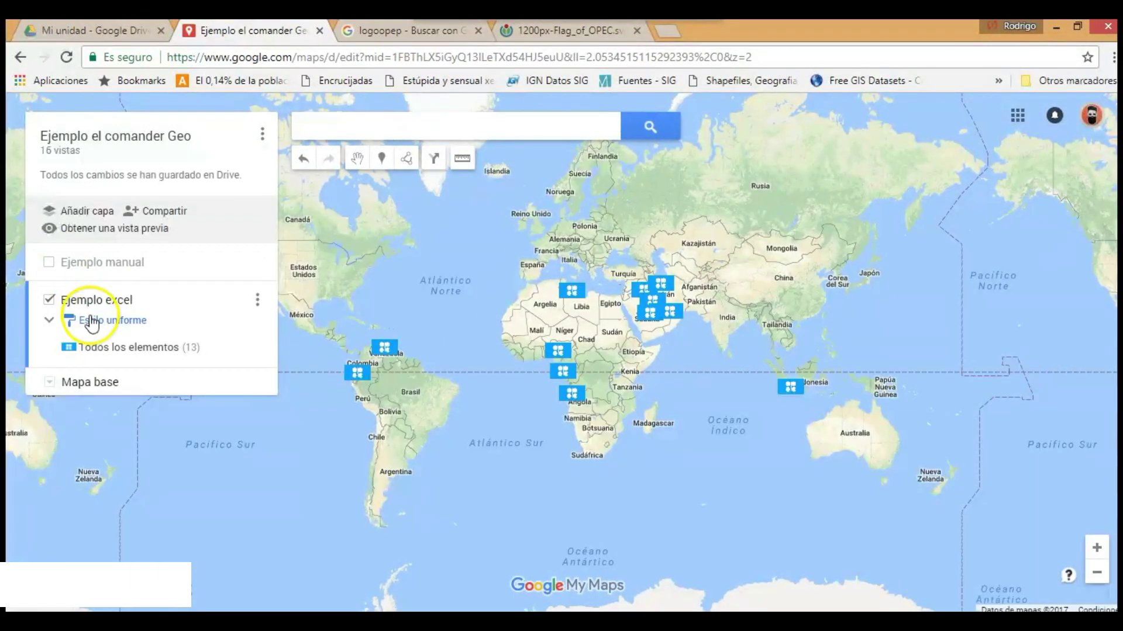
# - Group the Ejemplo excel places by 'Secuencia de números' so they are numbered 1 to 13
pyautogui.click(119, 323)
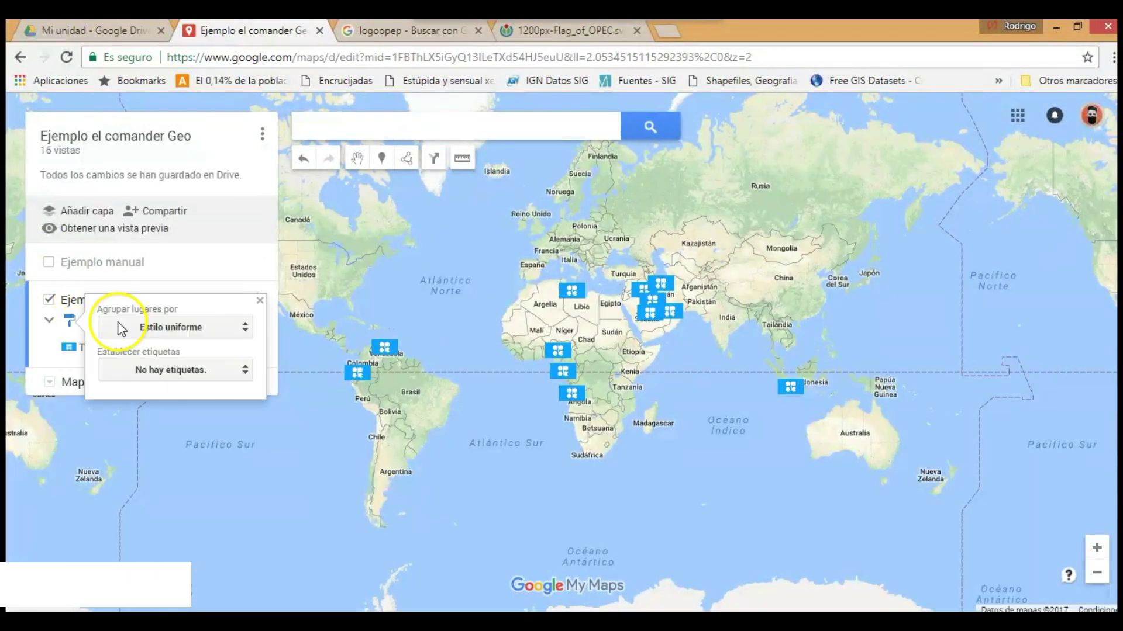
pyautogui.click(245, 334)
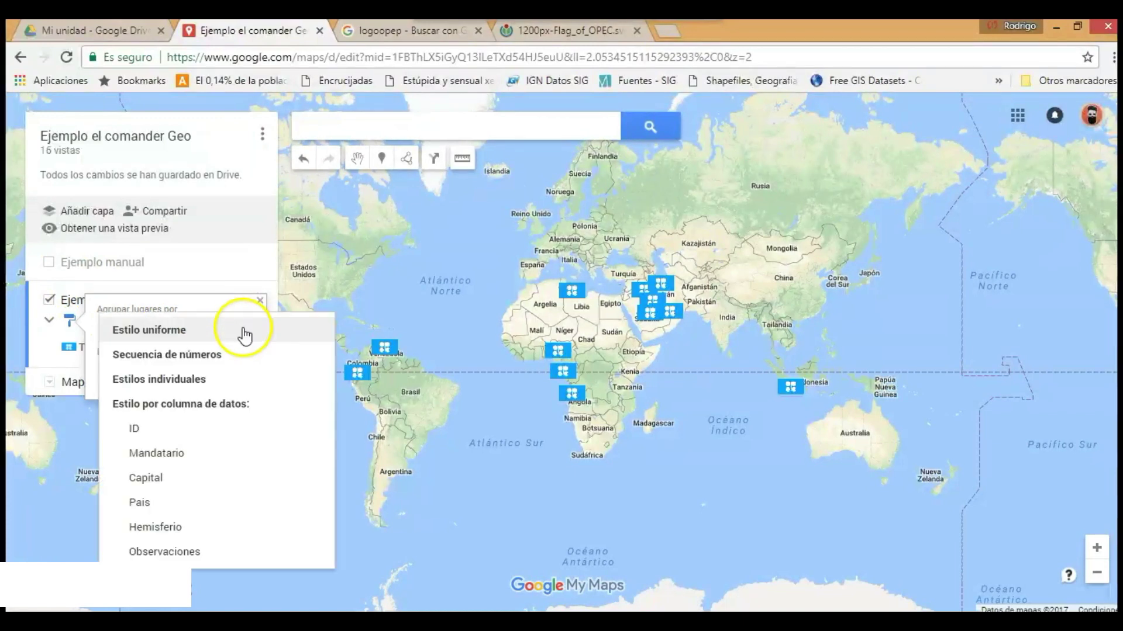
pyautogui.click(219, 358)
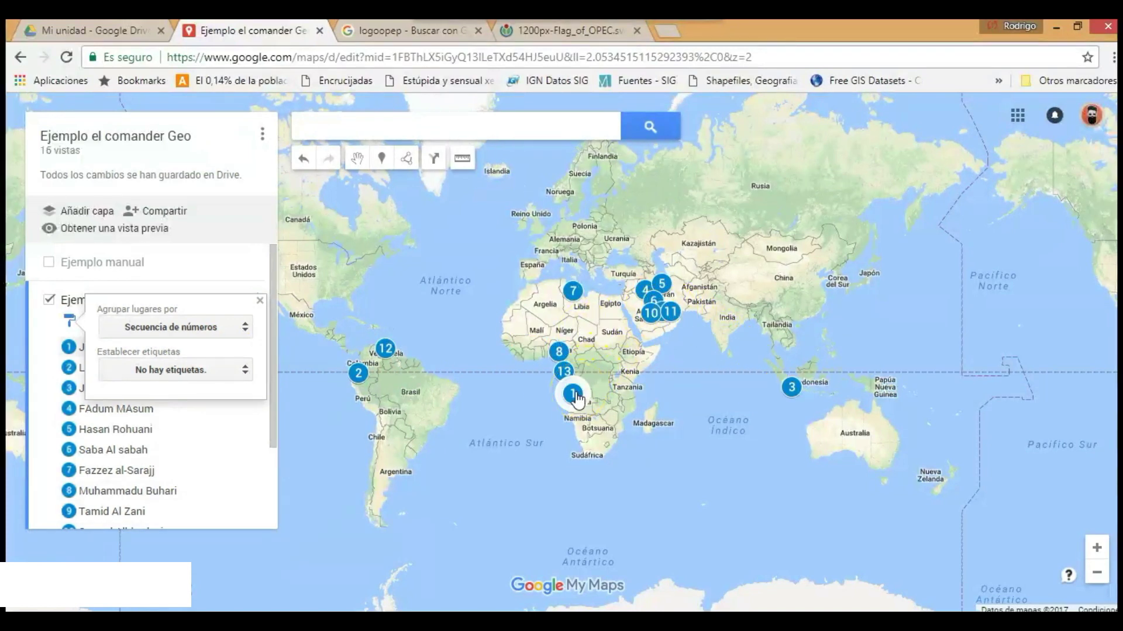
# - View the details of place 1 (Angola), 13 (Gabon) and 12 (Venezuela)
pyautogui.click(573, 395)
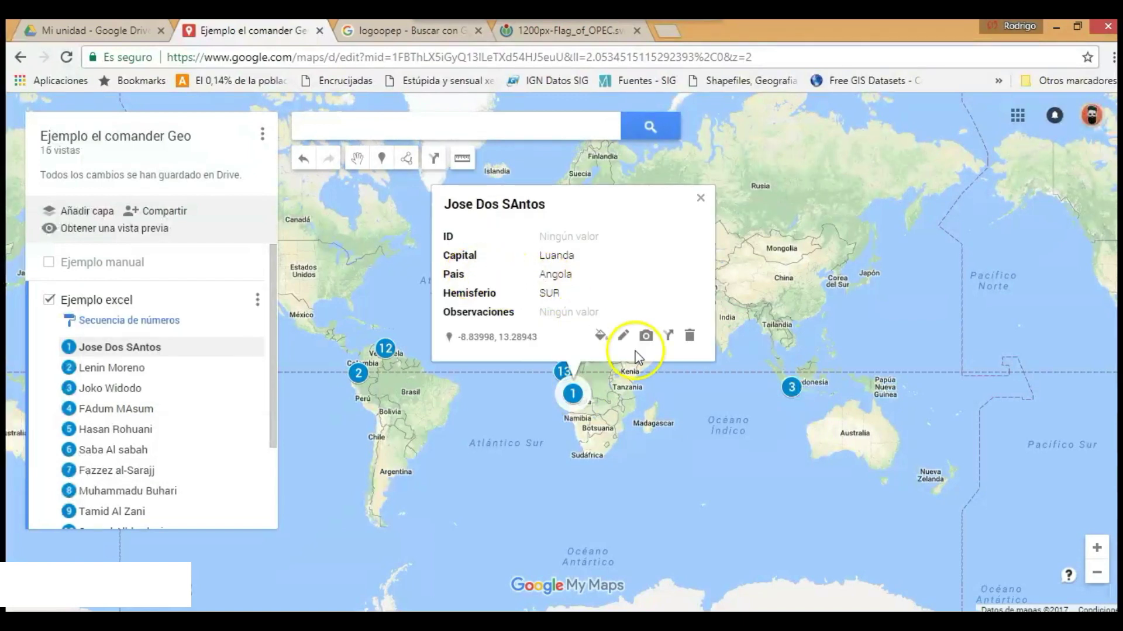
pyautogui.click(498, 391)
pyautogui.click(554, 375)
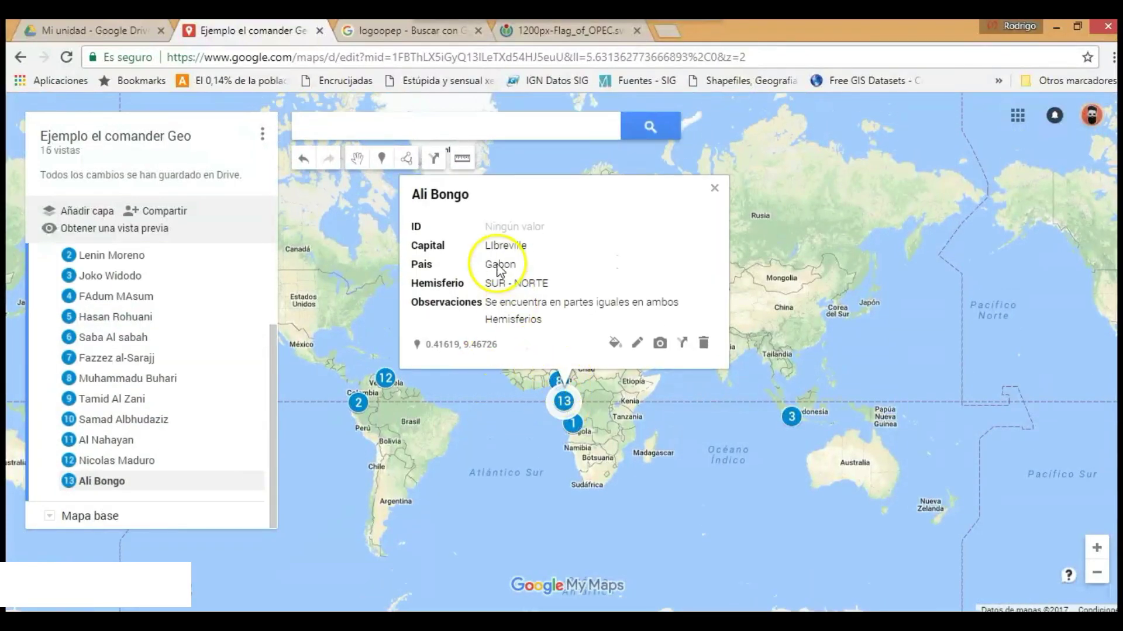
pyautogui.click(386, 377)
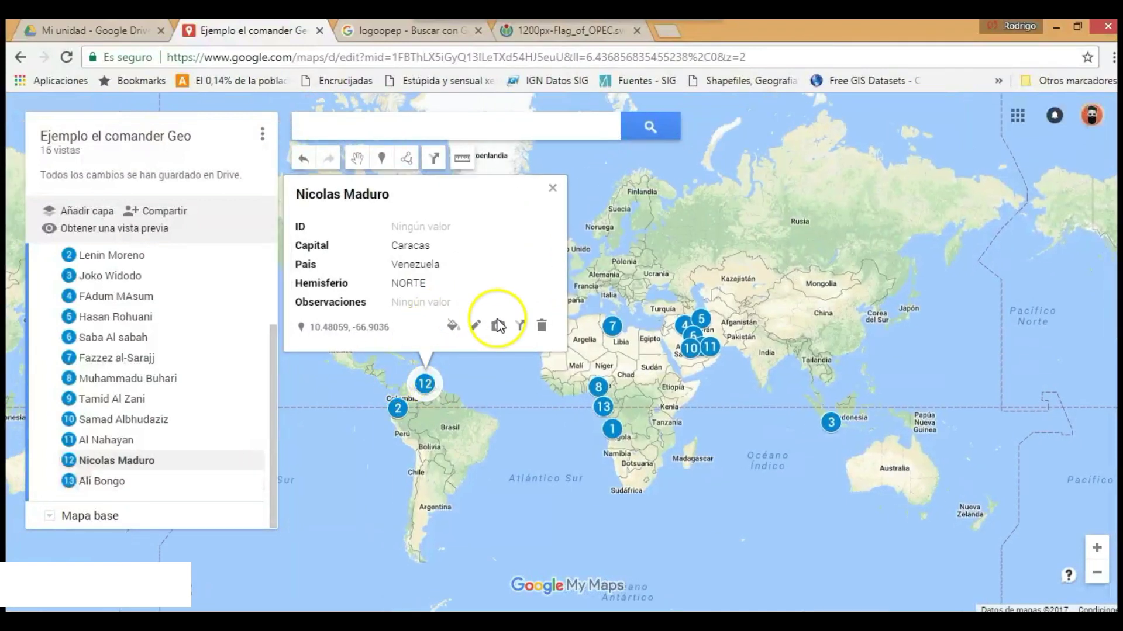
pyautogui.click(554, 187)
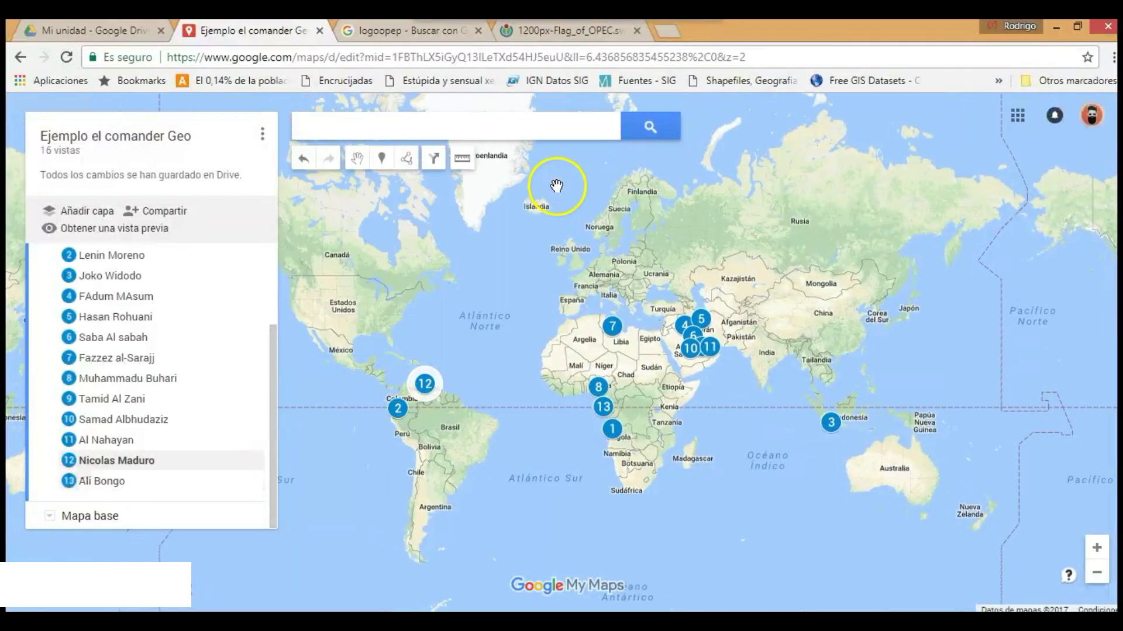
pyautogui.moveTo(272, 391); pyautogui.dragTo(271, 328)
# - Switch the Ejemplo excel layer to individual styles for each place
pyautogui.click(168, 311)
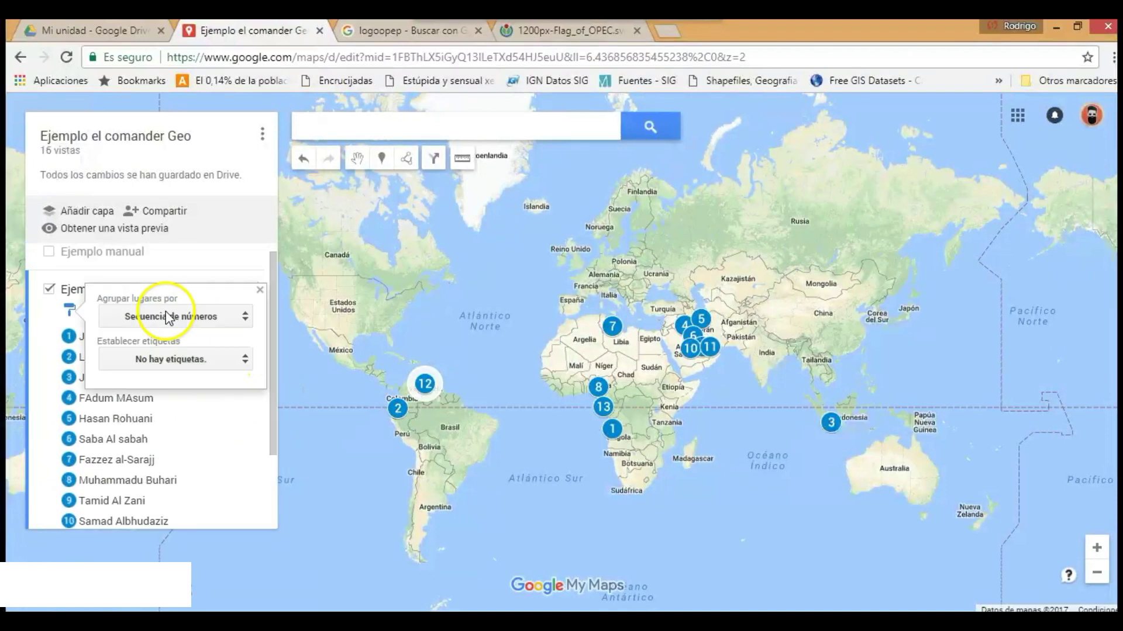
pyautogui.click(225, 320)
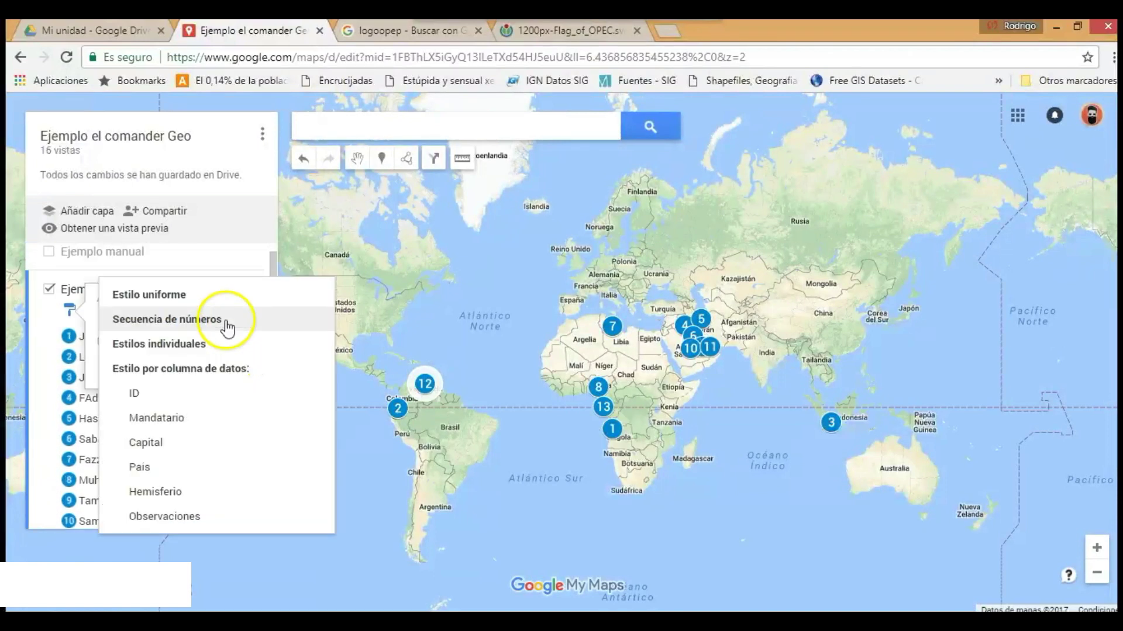
pyautogui.click(207, 347)
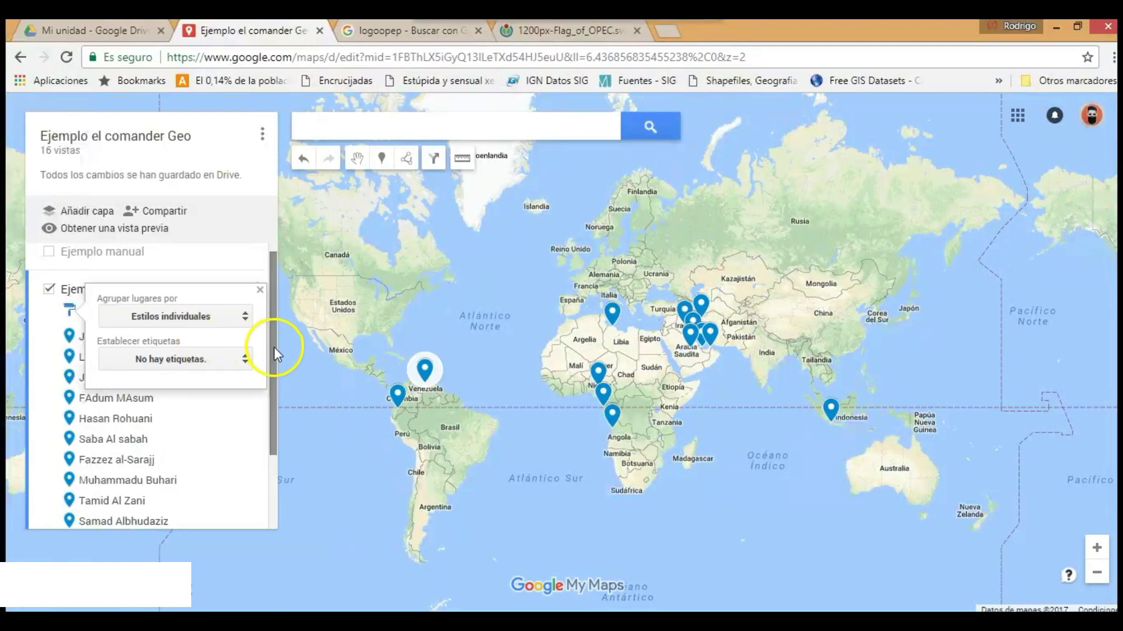
pyautogui.moveTo(273, 351); pyautogui.dragTo(279, 450)
pyautogui.scroll(1, 274, 409)
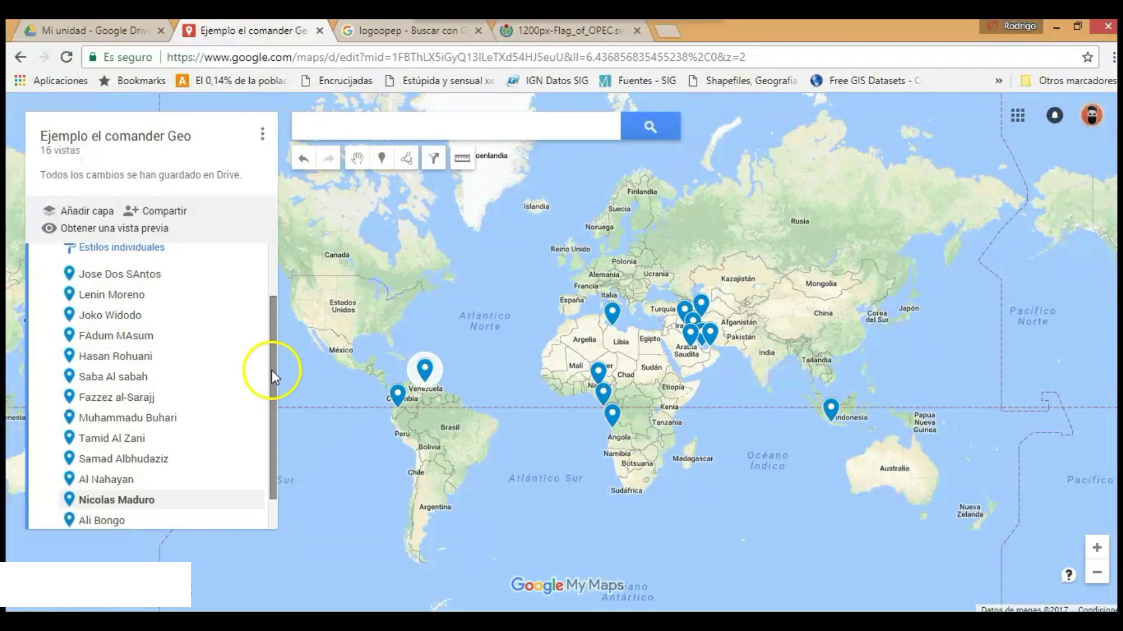
pyautogui.moveTo(272, 370); pyautogui.dragTo(271, 307)
# - Colour the Ejemplo excel places by the Pais column
pyautogui.click(147, 329)
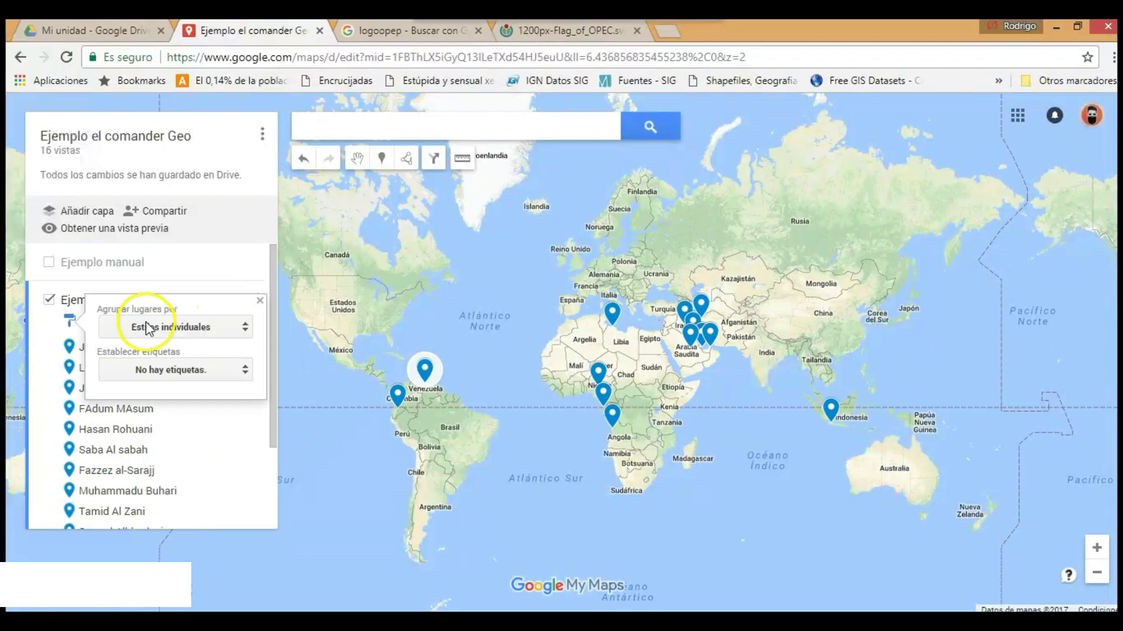
pyautogui.click(199, 325)
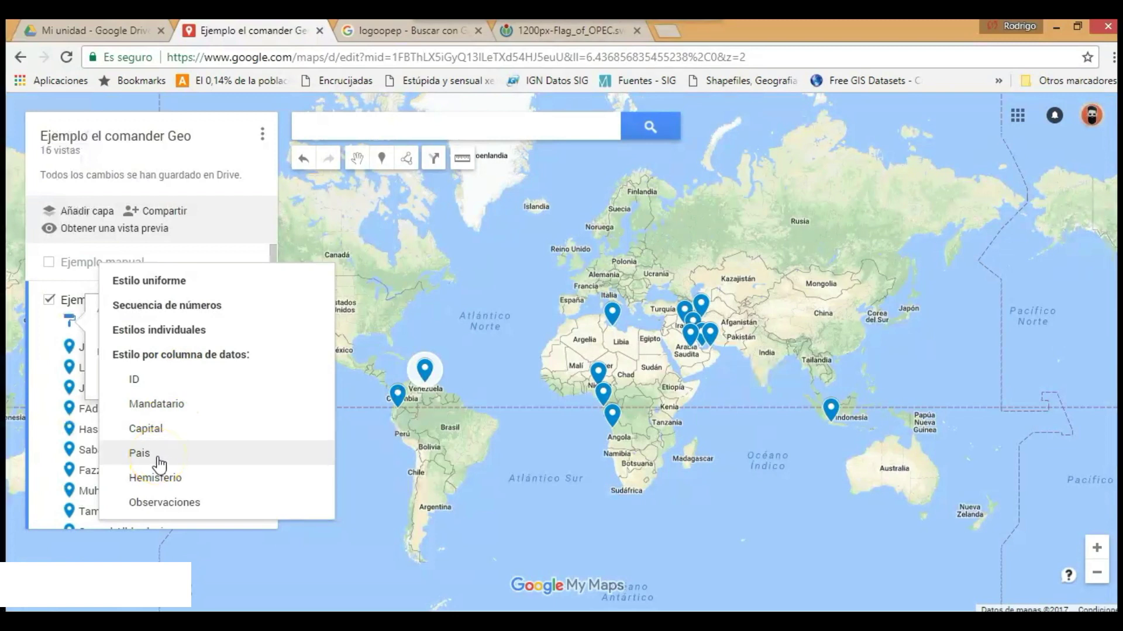
pyautogui.click(152, 459)
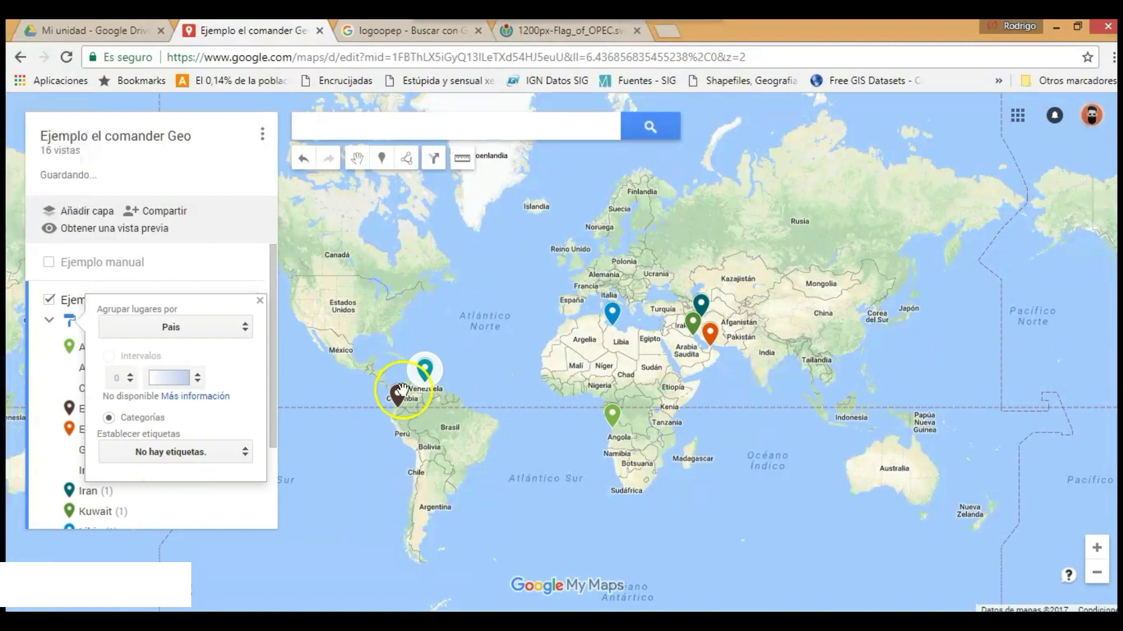
# - View the details of the Ecuador, Angola and Gabon places
pyautogui.moveTo(276, 389)
pyautogui.mouseDown()
pyautogui.moveTo(275, 472)
pyautogui.moveTo(272, 377)
pyautogui.mouseUp()
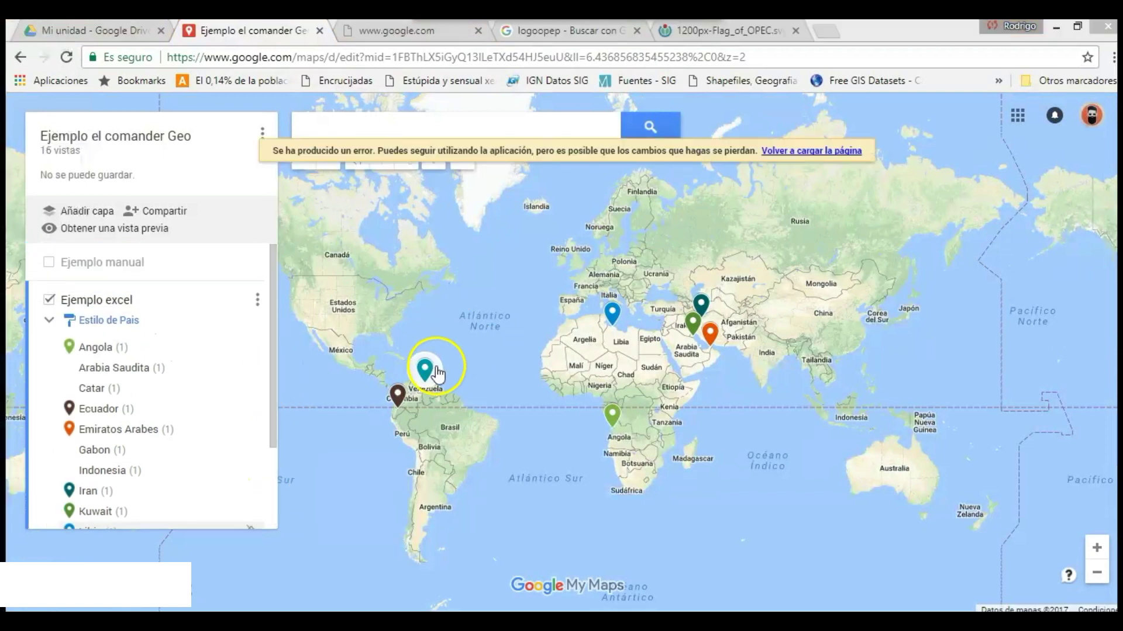
pyautogui.click(398, 394)
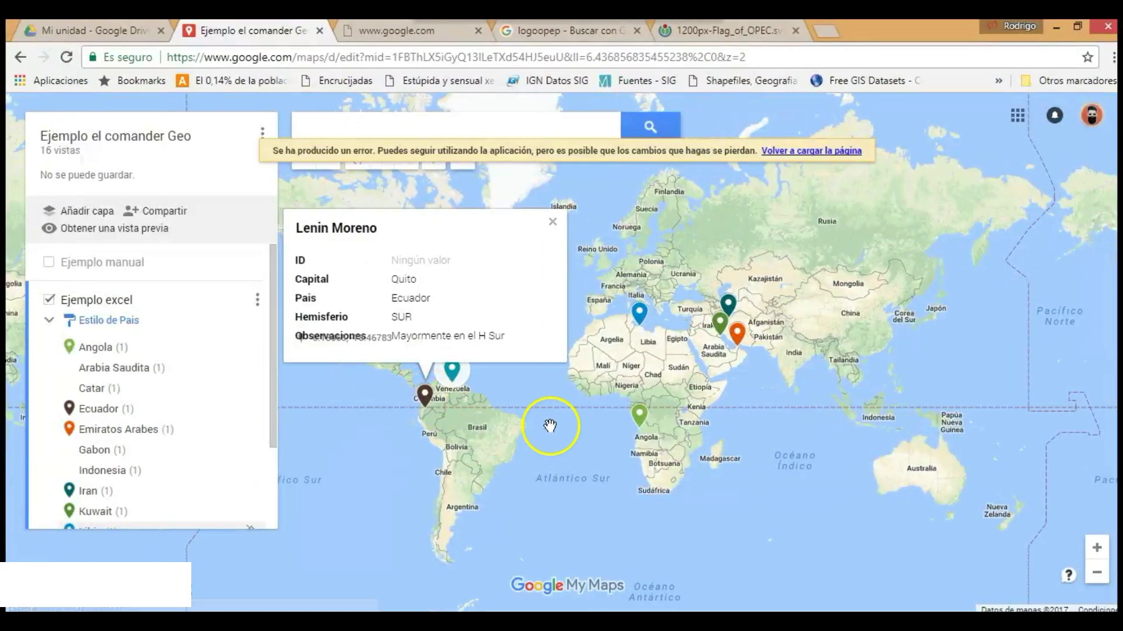
pyautogui.click(639, 417)
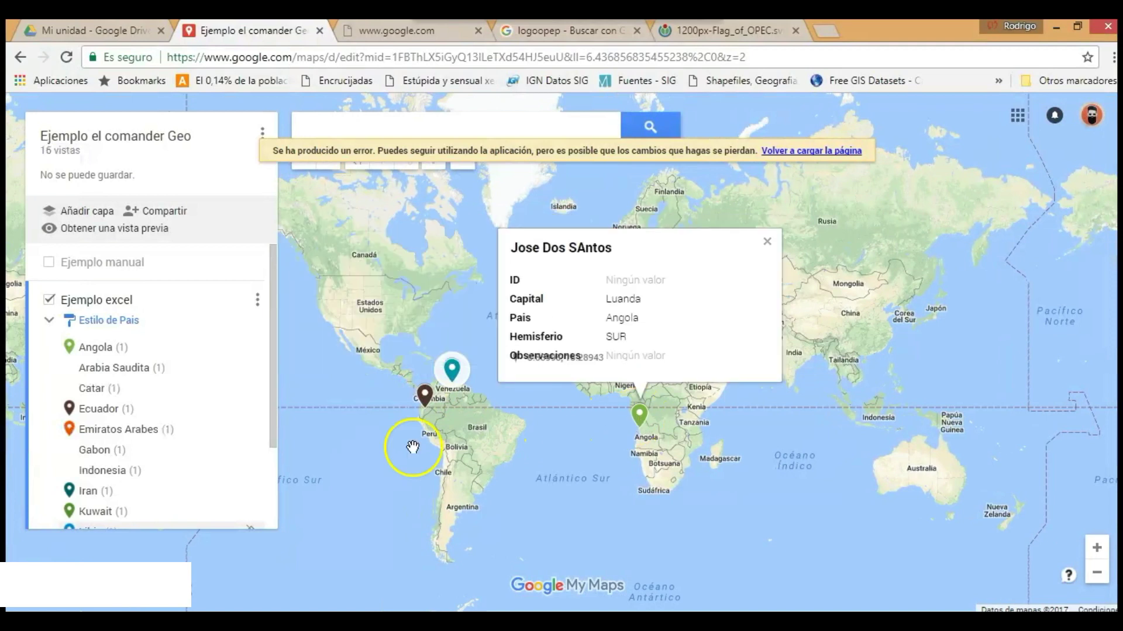
pyautogui.click(94, 453)
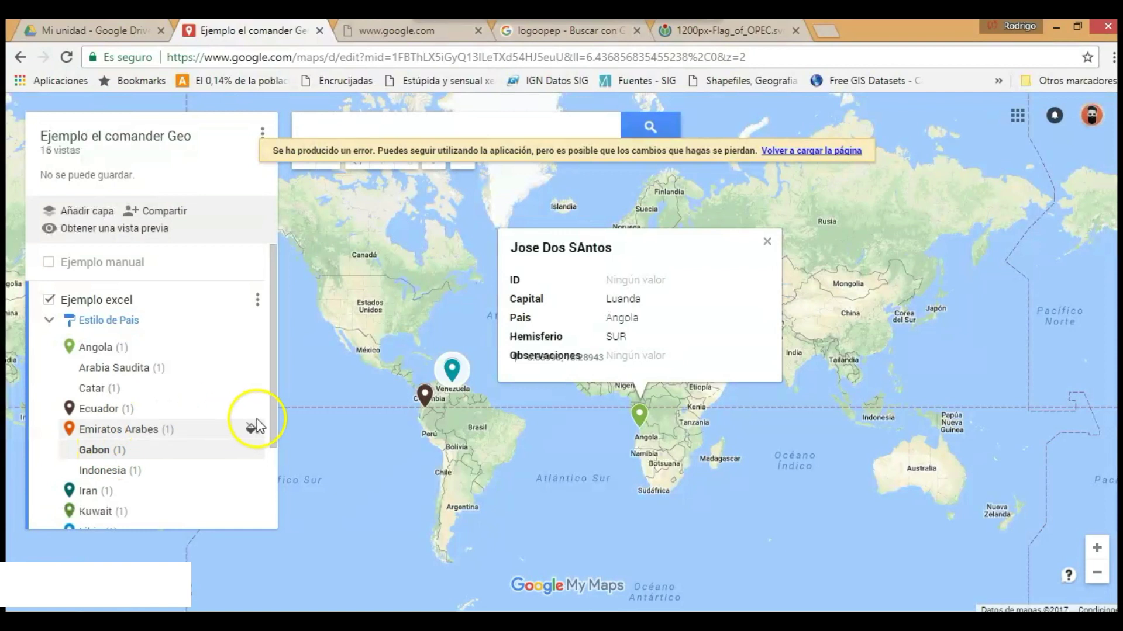
pyautogui.moveTo(272, 418)
pyautogui.mouseDown()
pyautogui.moveTo(272, 462)
pyautogui.moveTo(268, 392)
pyautogui.mouseUp()
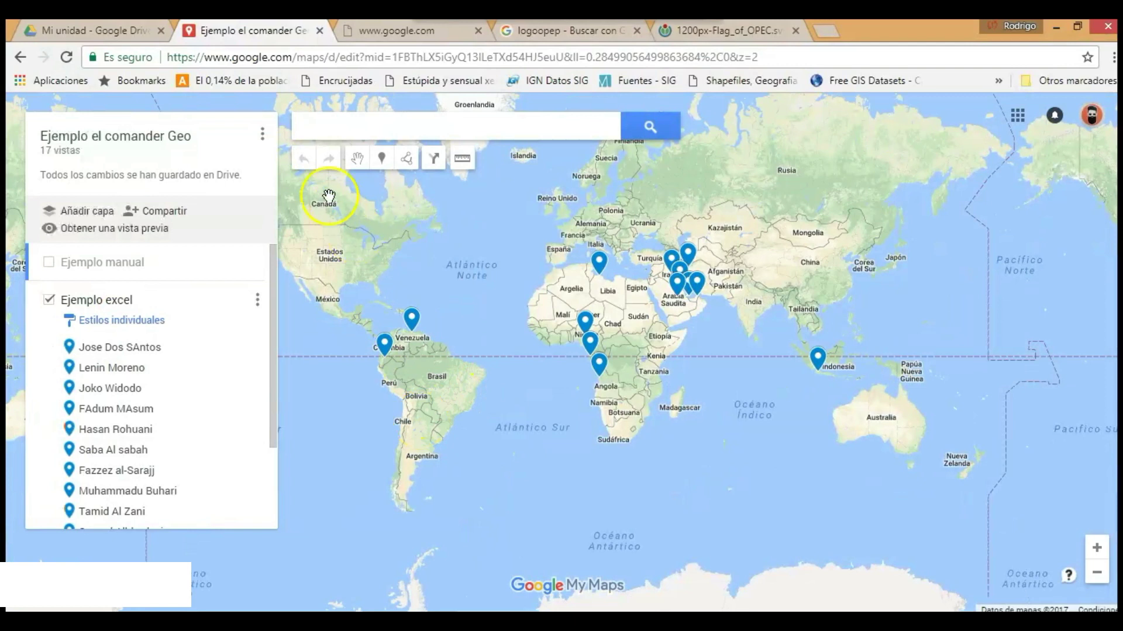
# - Group the Ejemplo excel places by Hemisferio, giving NORTE and SUR markers different colours
pyautogui.moveTo(441, 380); pyautogui.dragTo(530, 383)
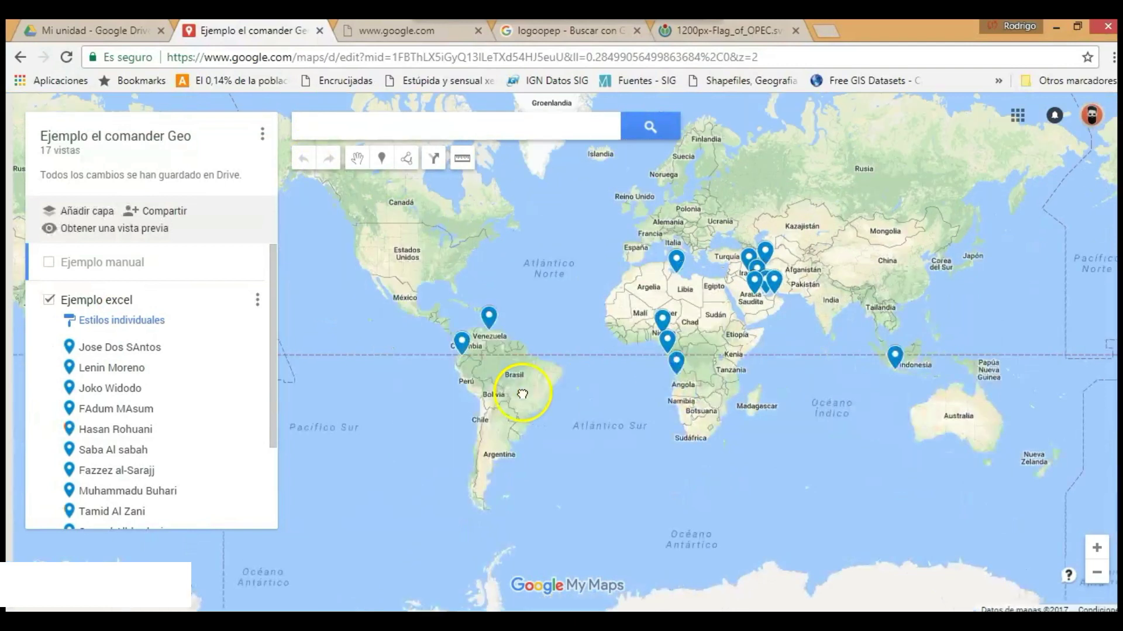
pyautogui.click(161, 322)
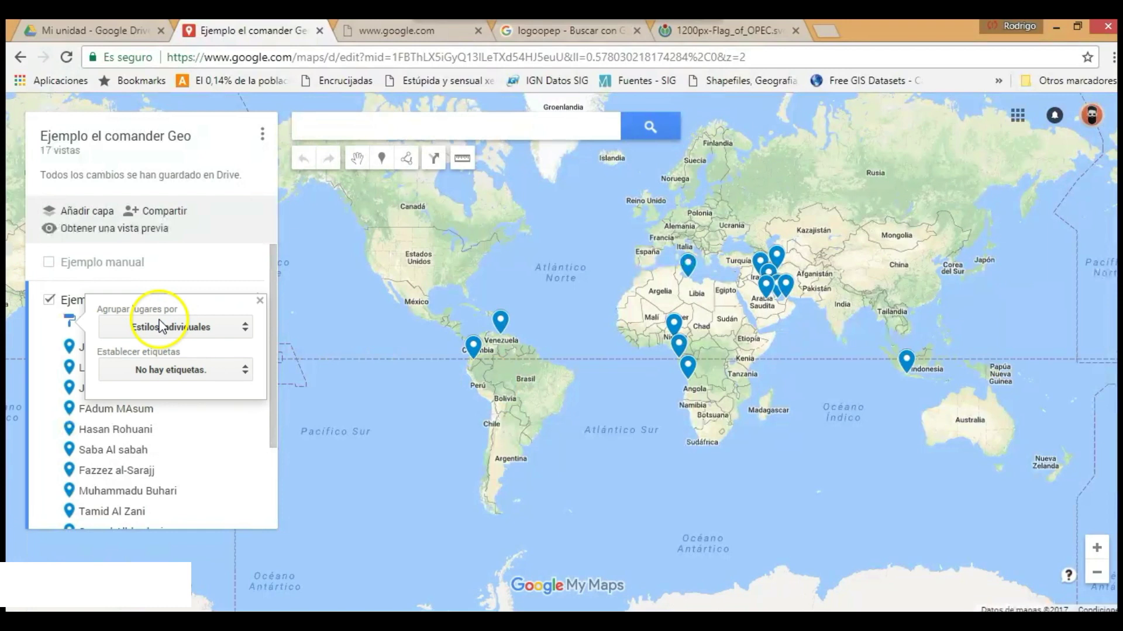
pyautogui.click(182, 328)
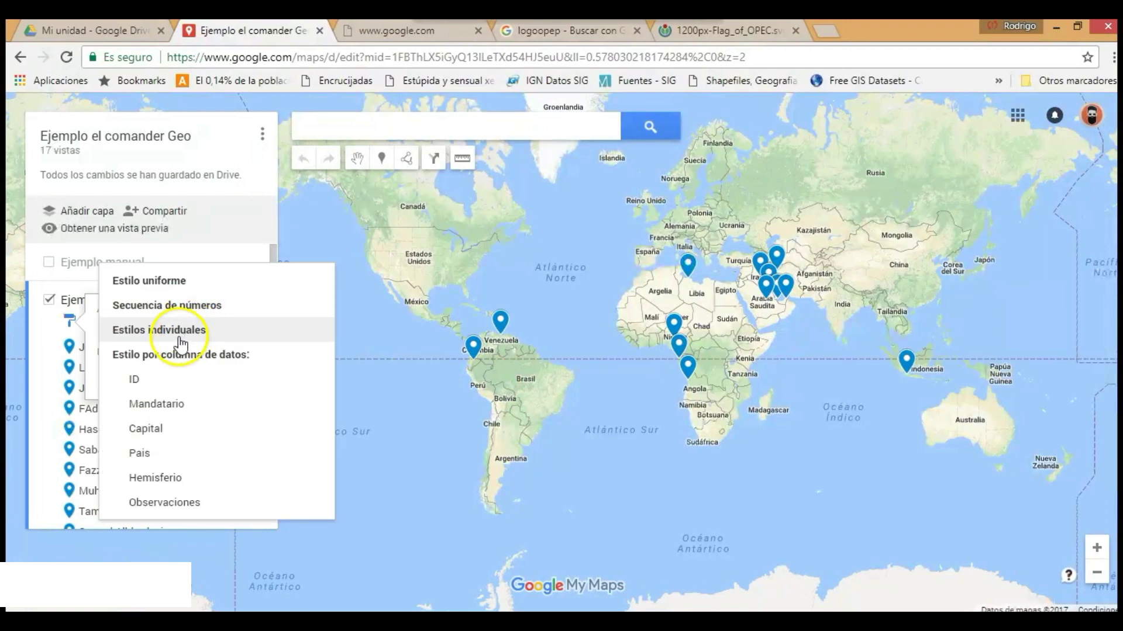
pyautogui.click(167, 486)
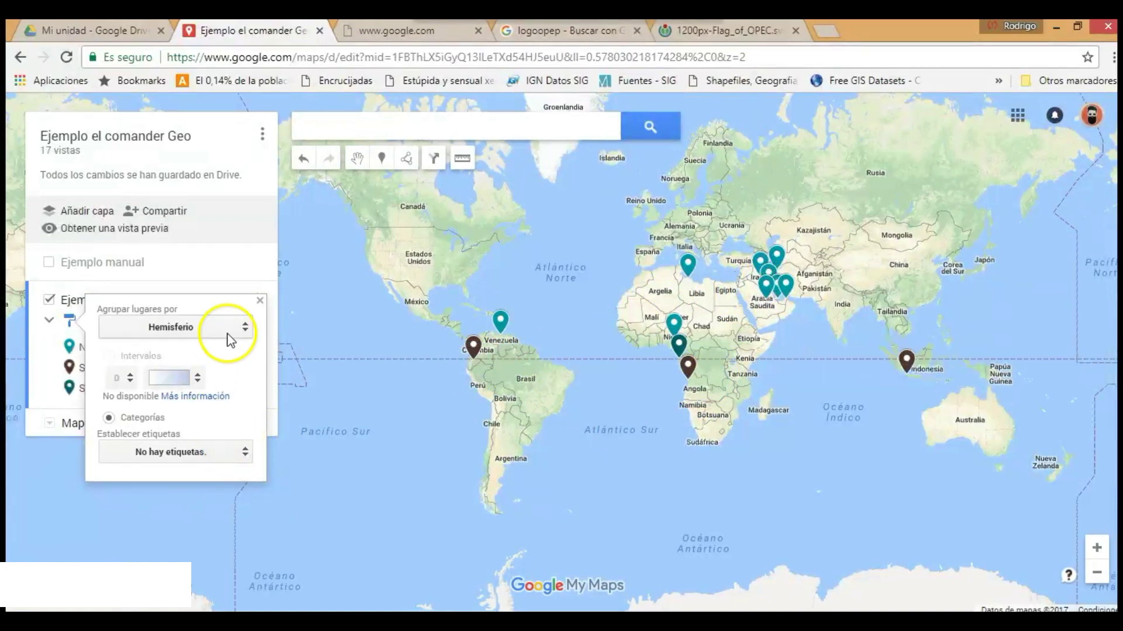
pyautogui.click(241, 328)
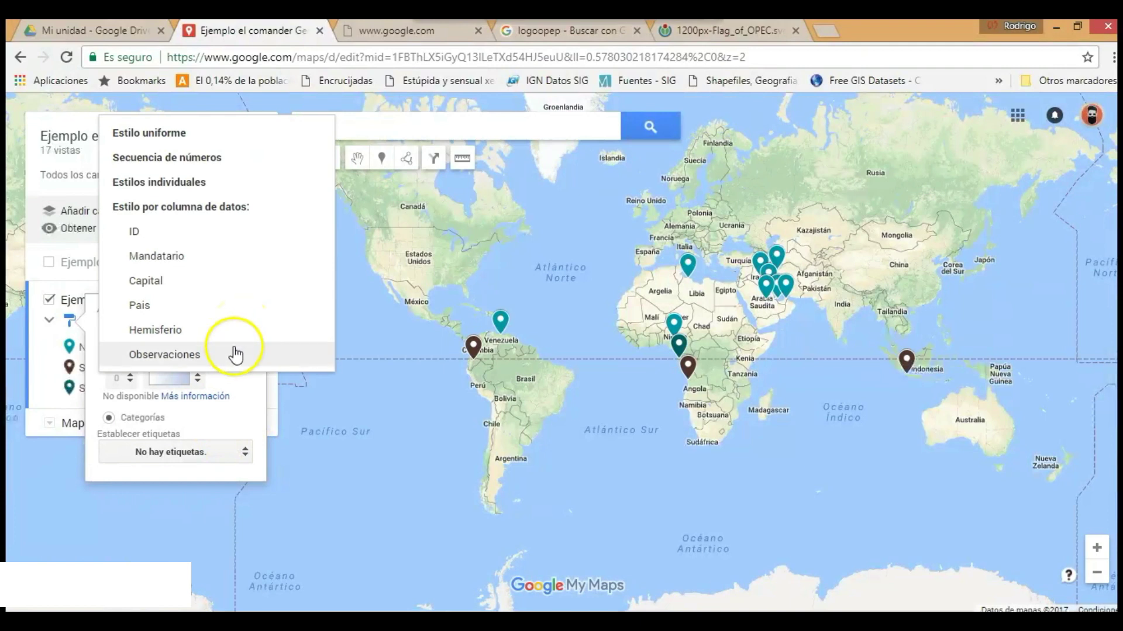
pyautogui.click(226, 304)
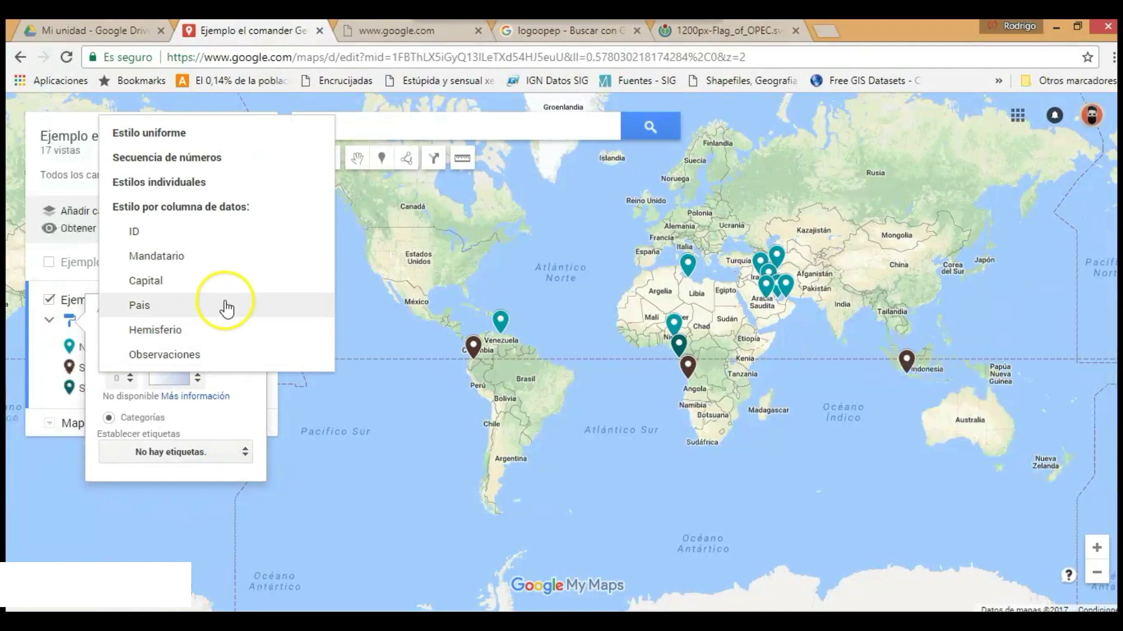
pyautogui.click(231, 274)
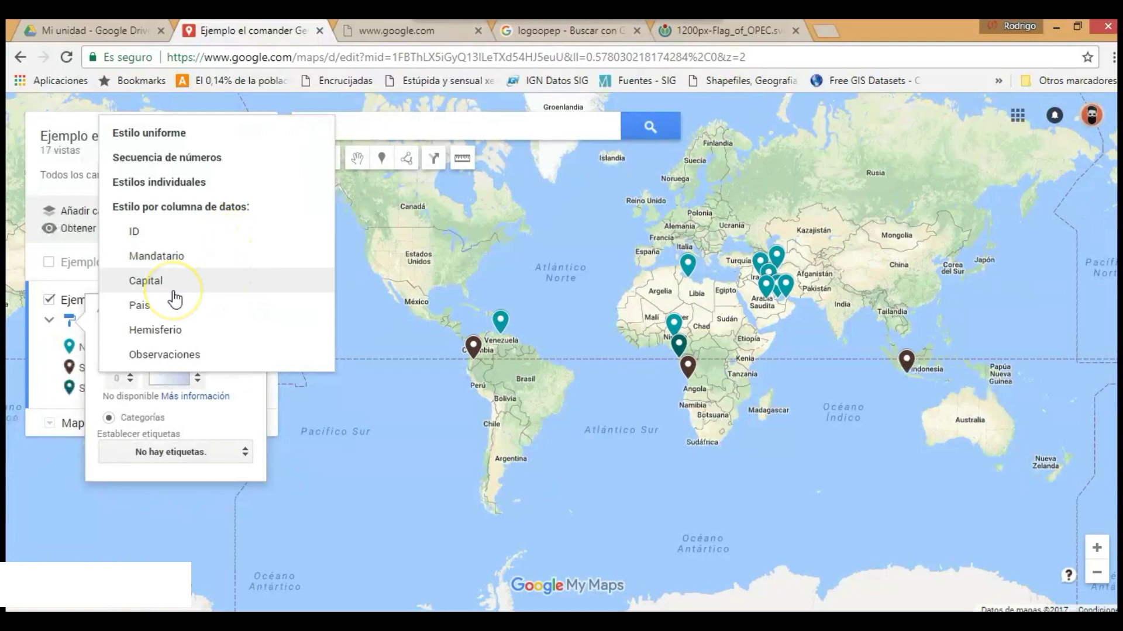
pyautogui.click(237, 331)
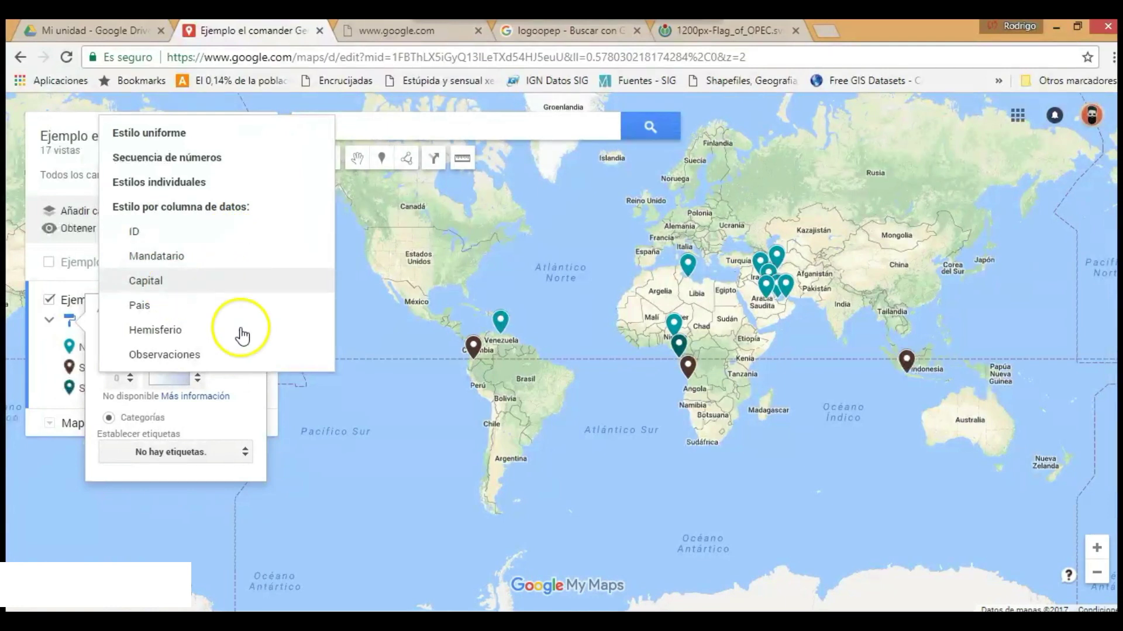
pyautogui.click(257, 299)
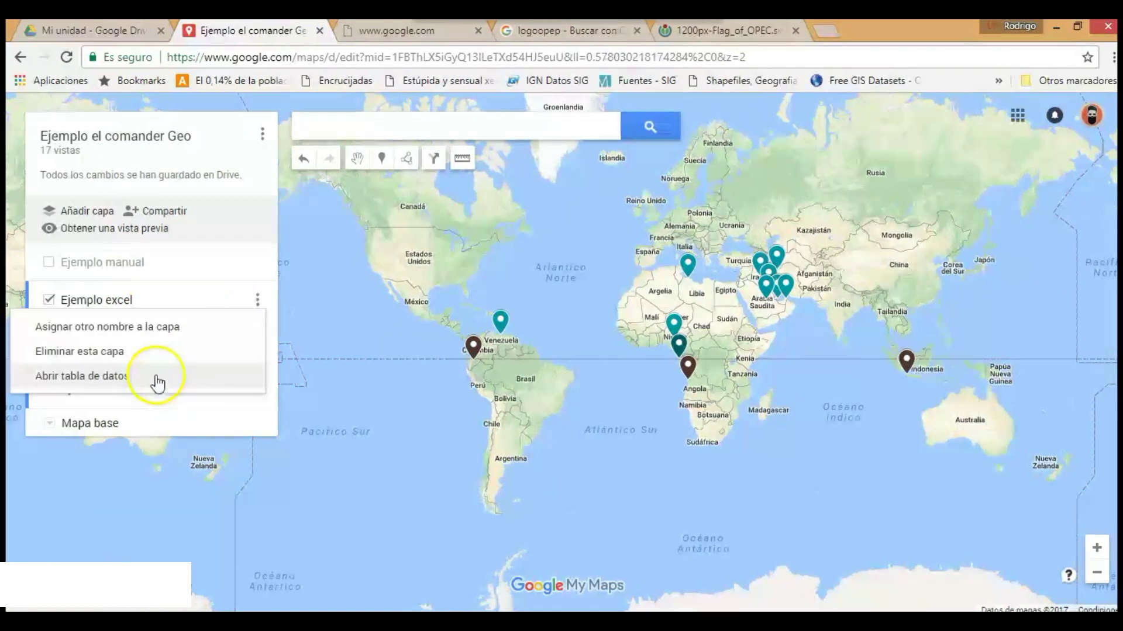
# - Insert a Number-type column 'barrilespor año' before Hemisferio in the Ejemplo excel data table
pyautogui.click(151, 380)
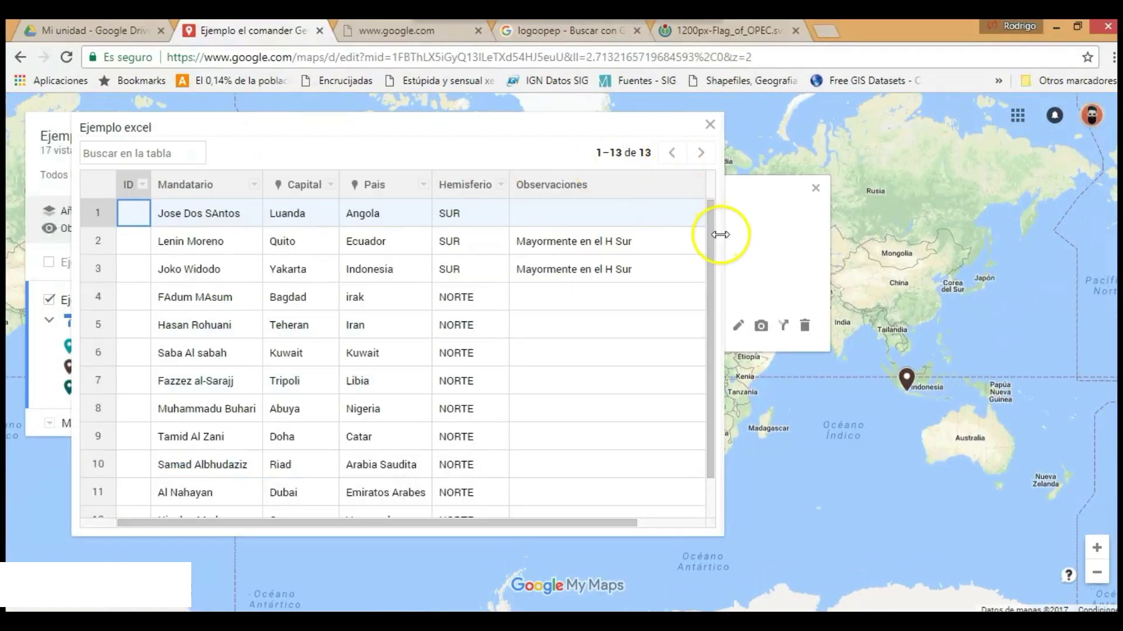
pyautogui.click(501, 185)
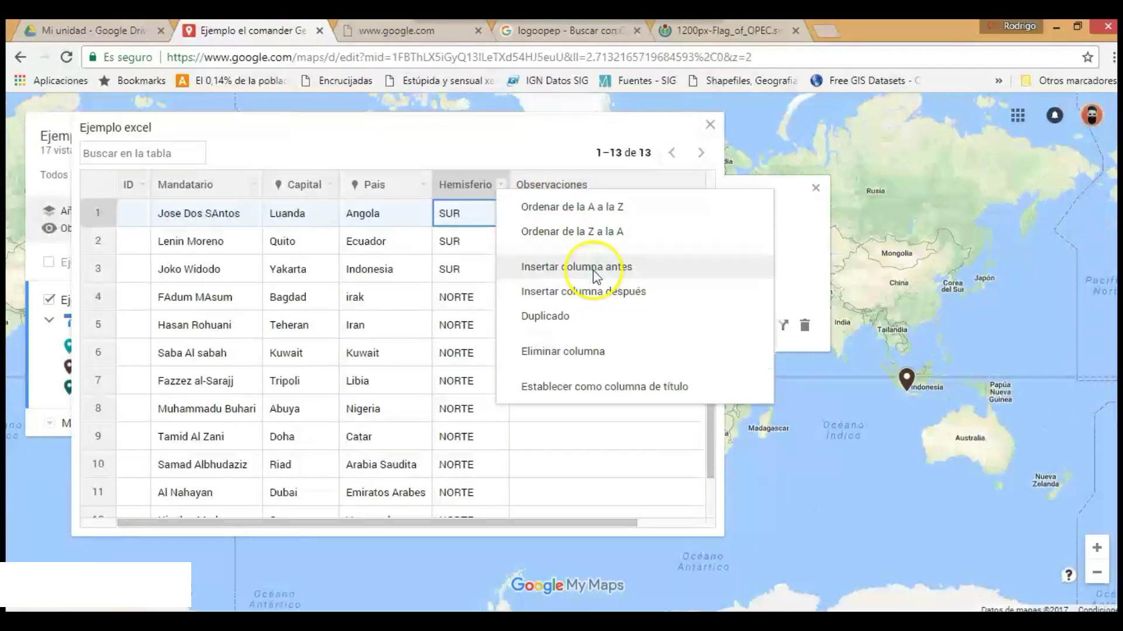
pyautogui.click(593, 269)
pyautogui.click(563, 347)
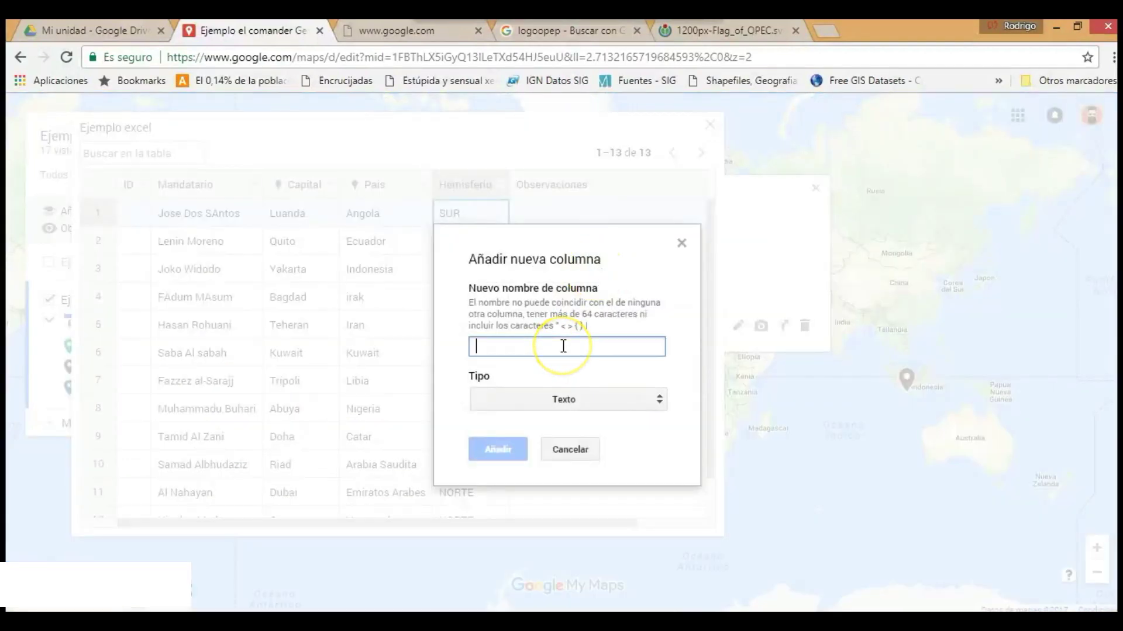
pyautogui.write('barrilespor año')
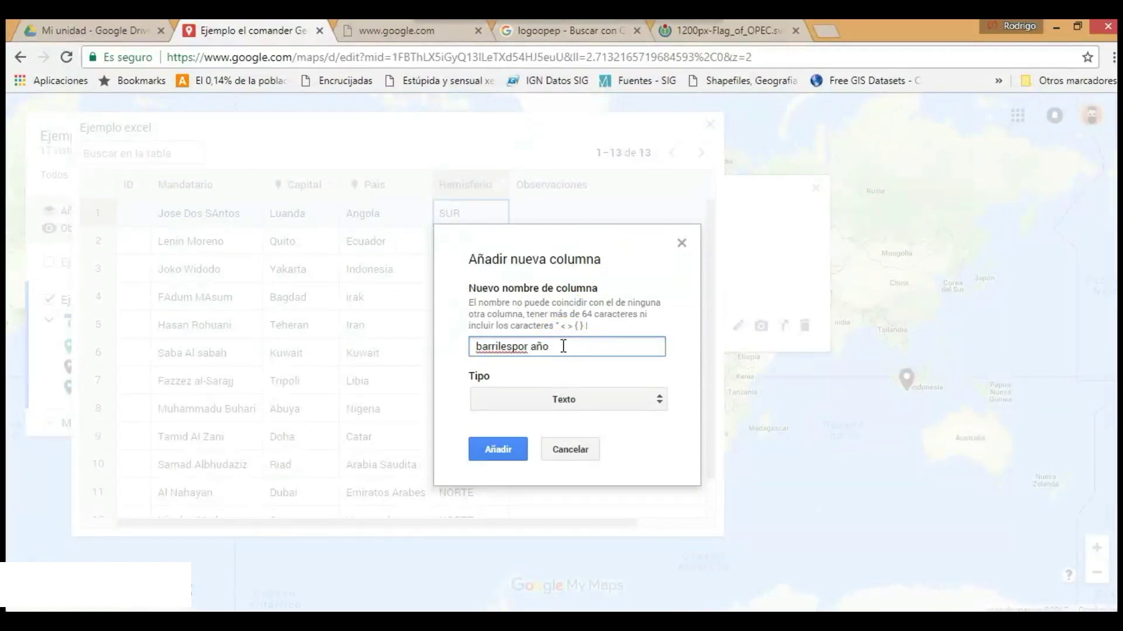
pyautogui.click(648, 406)
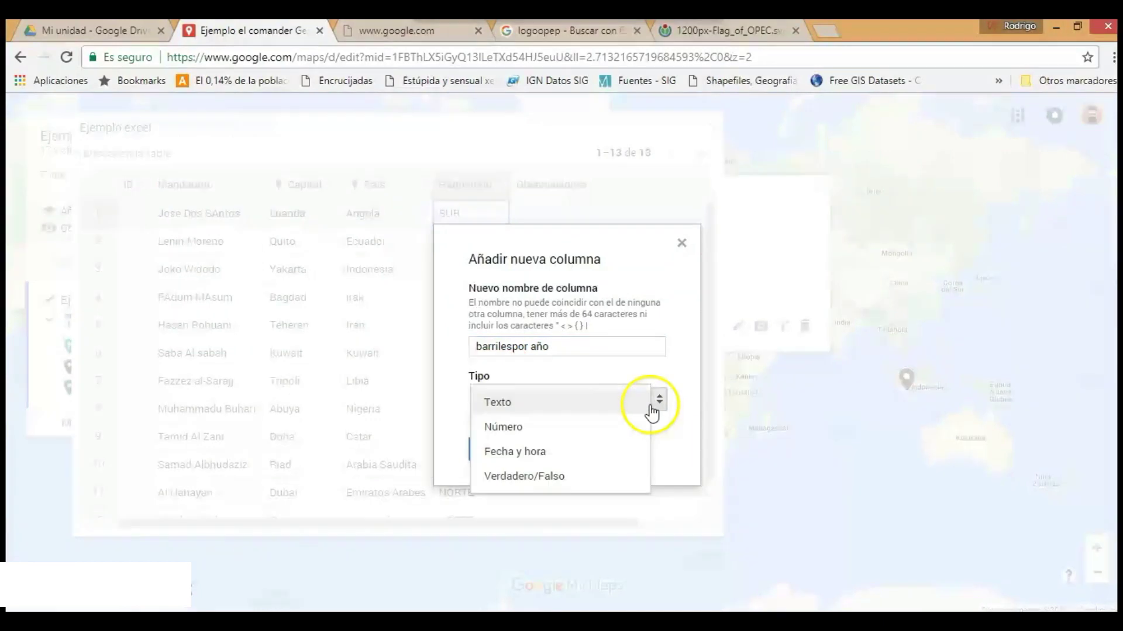
pyautogui.click(526, 436)
pyautogui.click(510, 447)
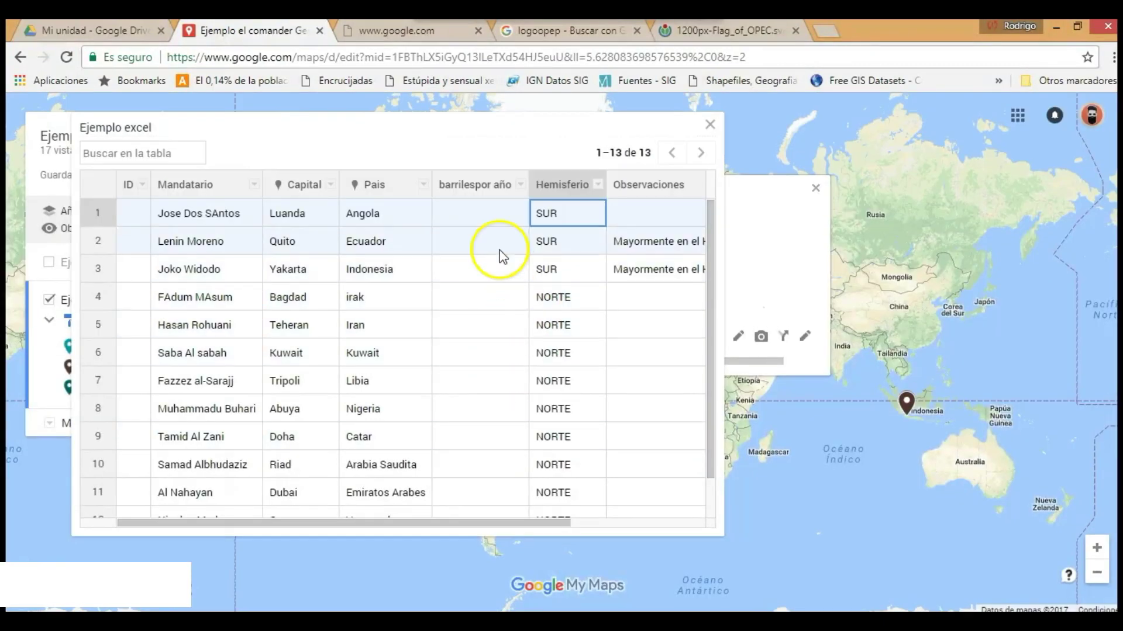
# - Enter barrels per year 123, 234, 345, 456, 567, 678 for Angola through Kuwait
pyautogui.click(481, 220)
pyautogui.write('123')
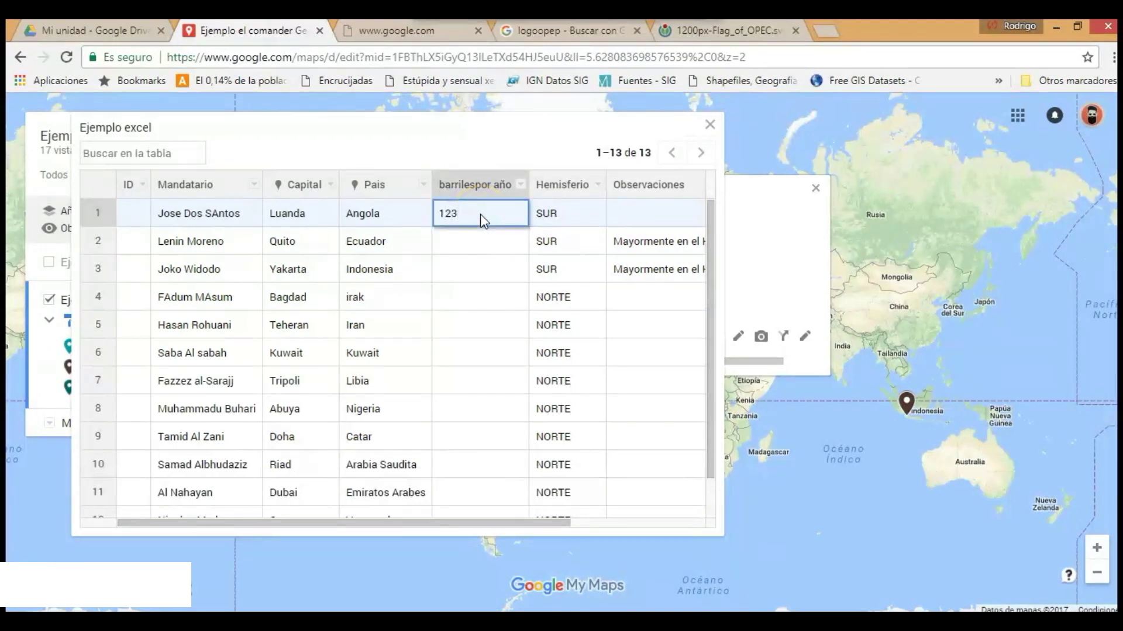
pyautogui.press('Return')
pyautogui.write('234')
pyautogui.press('Return')
pyautogui.write('345')
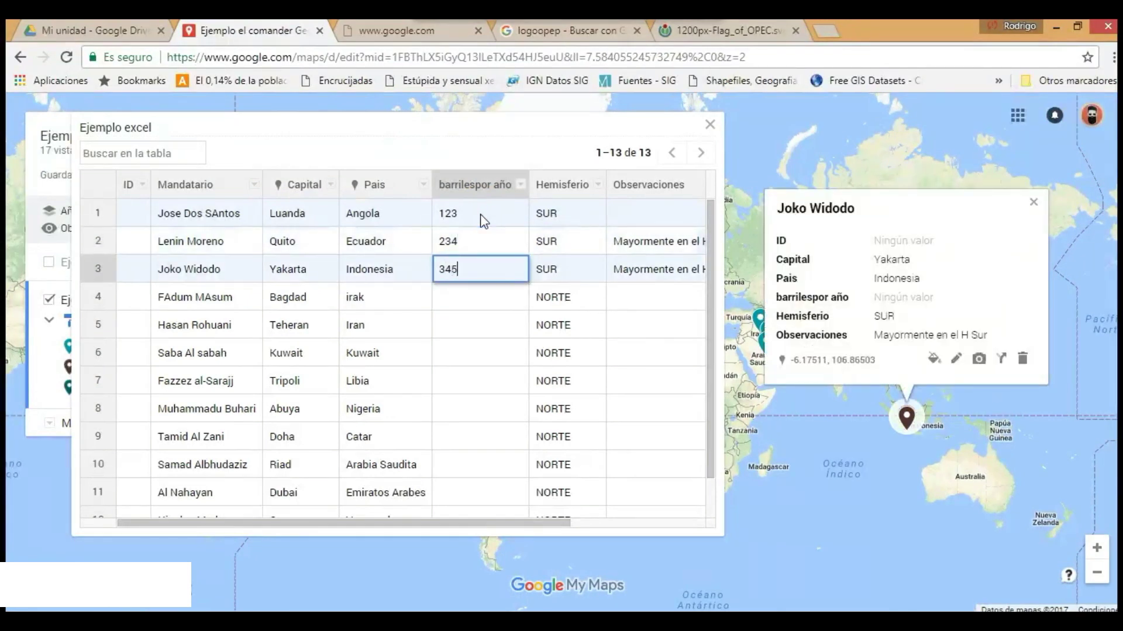
pyautogui.press('Return')
pyautogui.write('45')
pyautogui.press('Return')
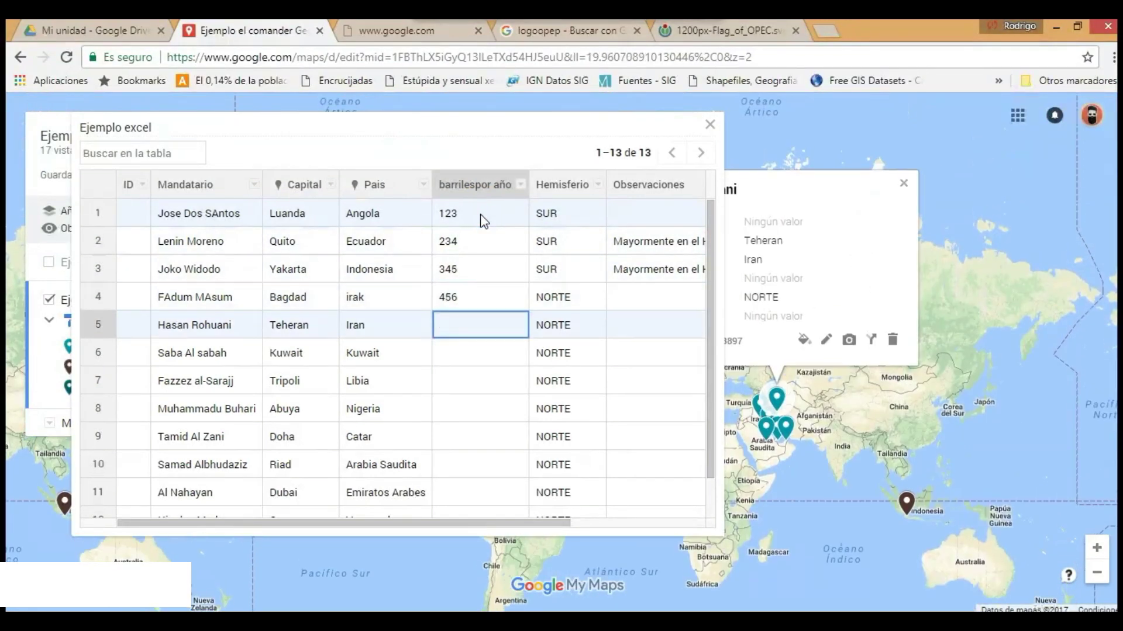
pyautogui.write('5')
pyautogui.press('Return')
pyautogui.write('678')
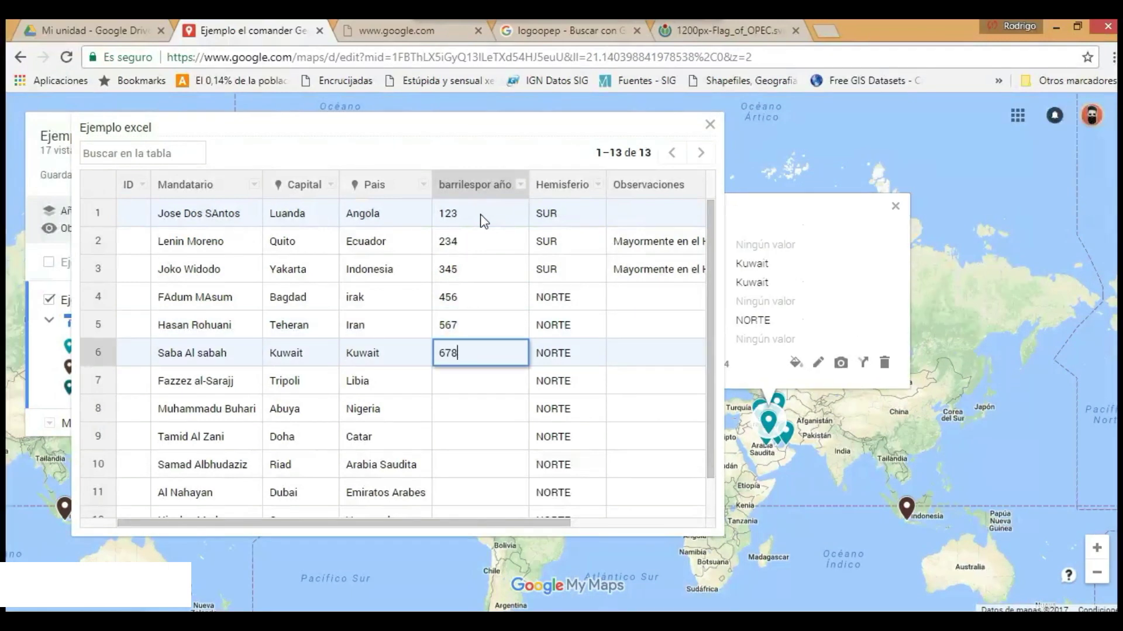
pyautogui.press('Return')
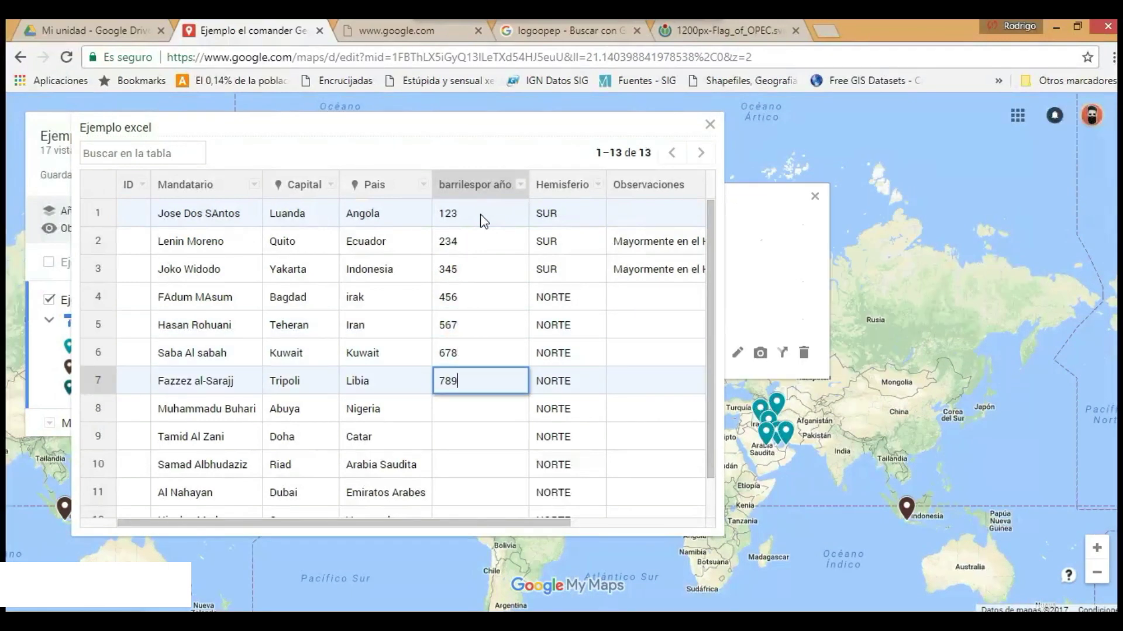
# - Enter 7899, 1233, 3456, 5667, 78899, 1234 and 12345 for Libia through Gabon
pyautogui.press('Return')
pyautogui.write('1233')
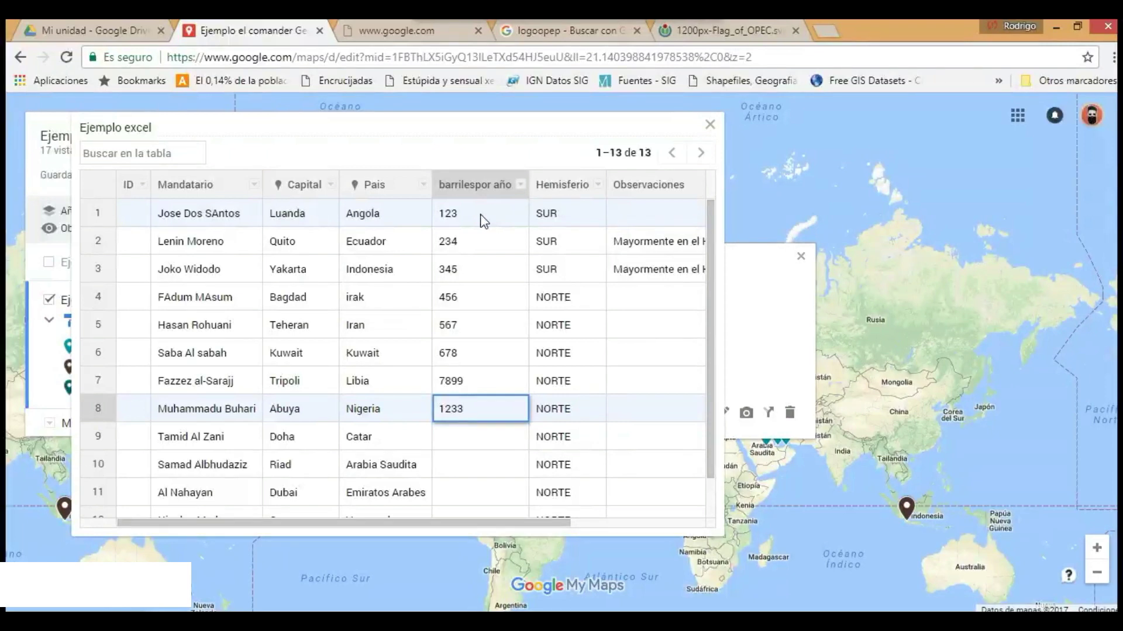
pyautogui.press('Return')
pyautogui.write('3456')
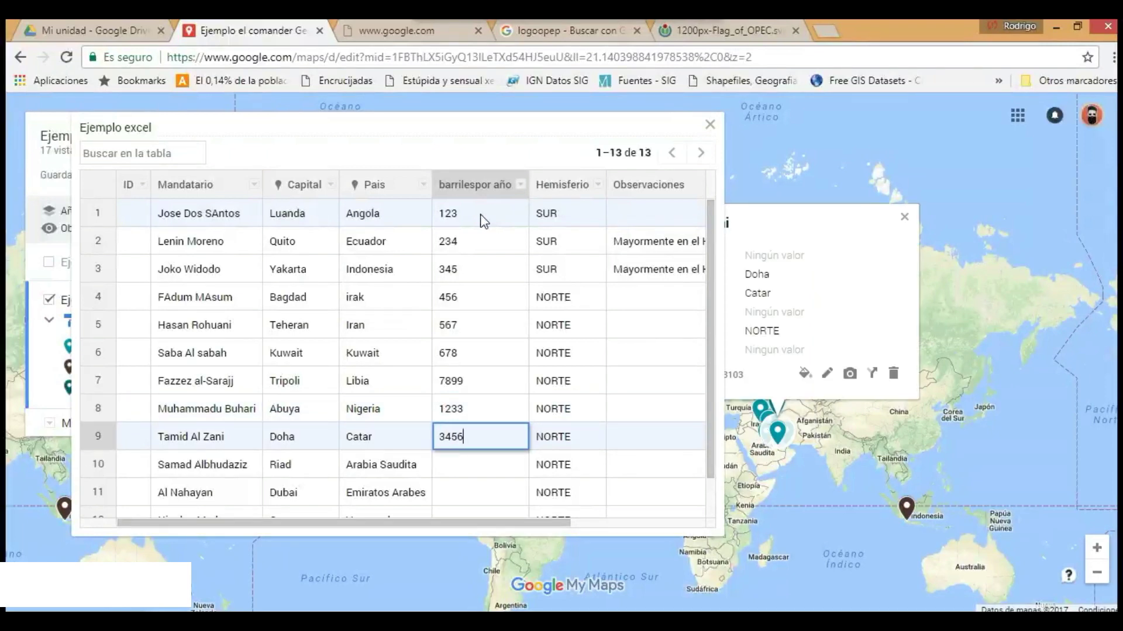
pyautogui.press('Return')
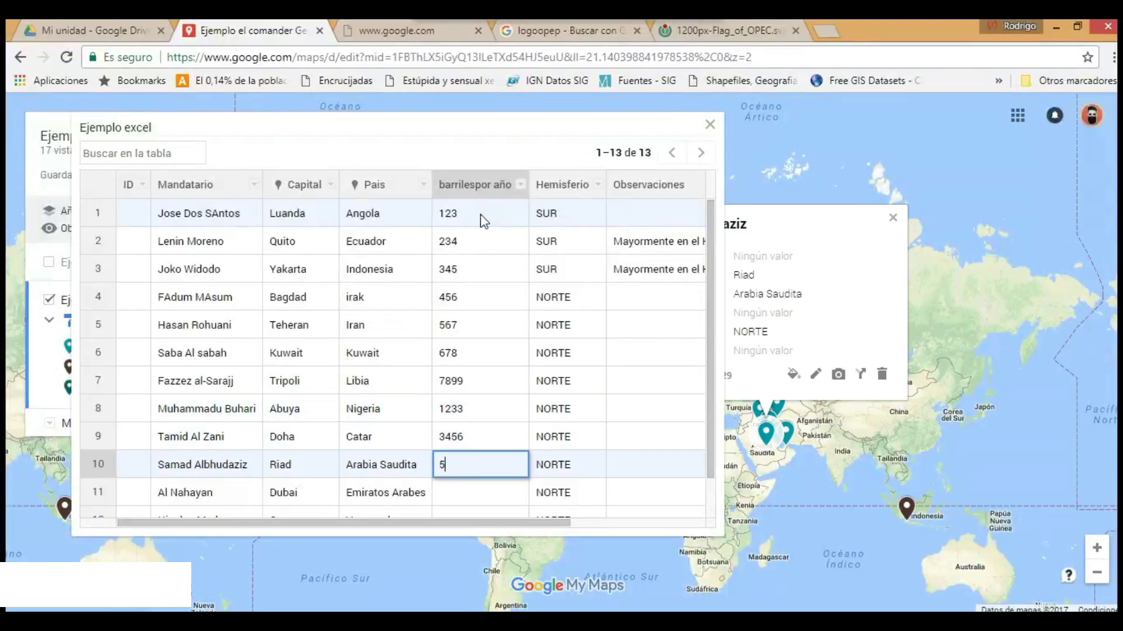
pyautogui.press('Return')
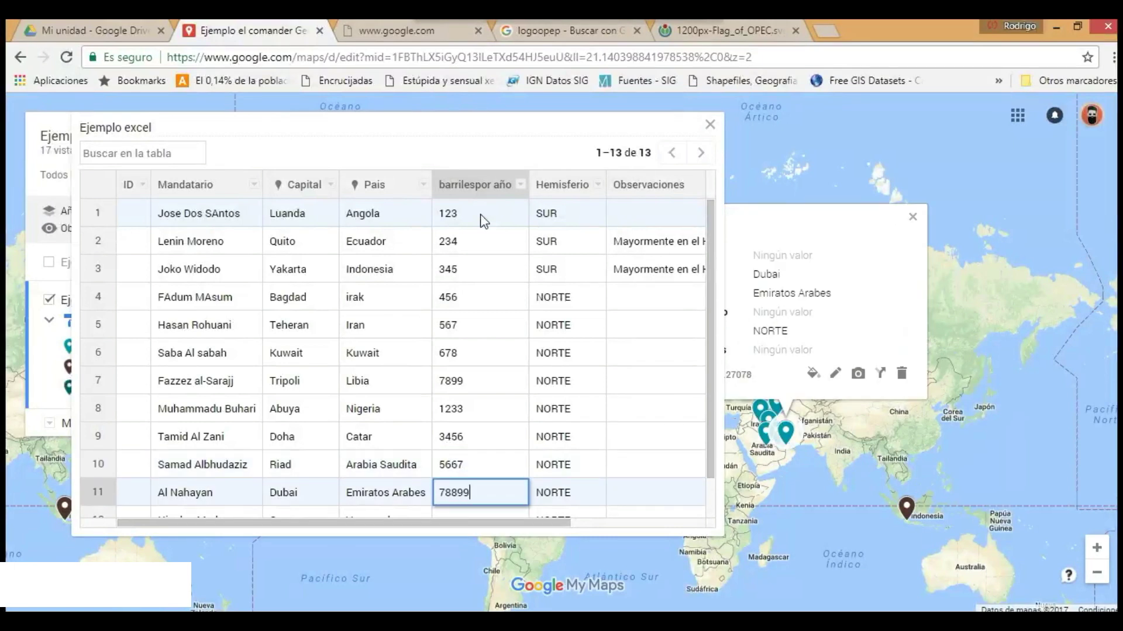
pyautogui.press('Return')
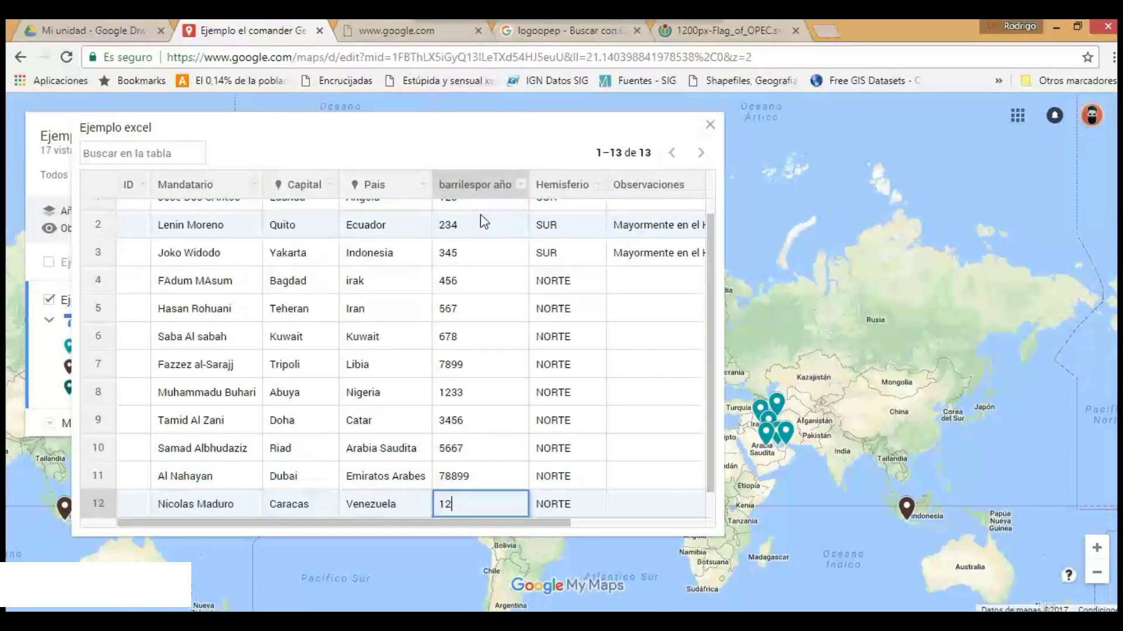
pyautogui.press('Return')
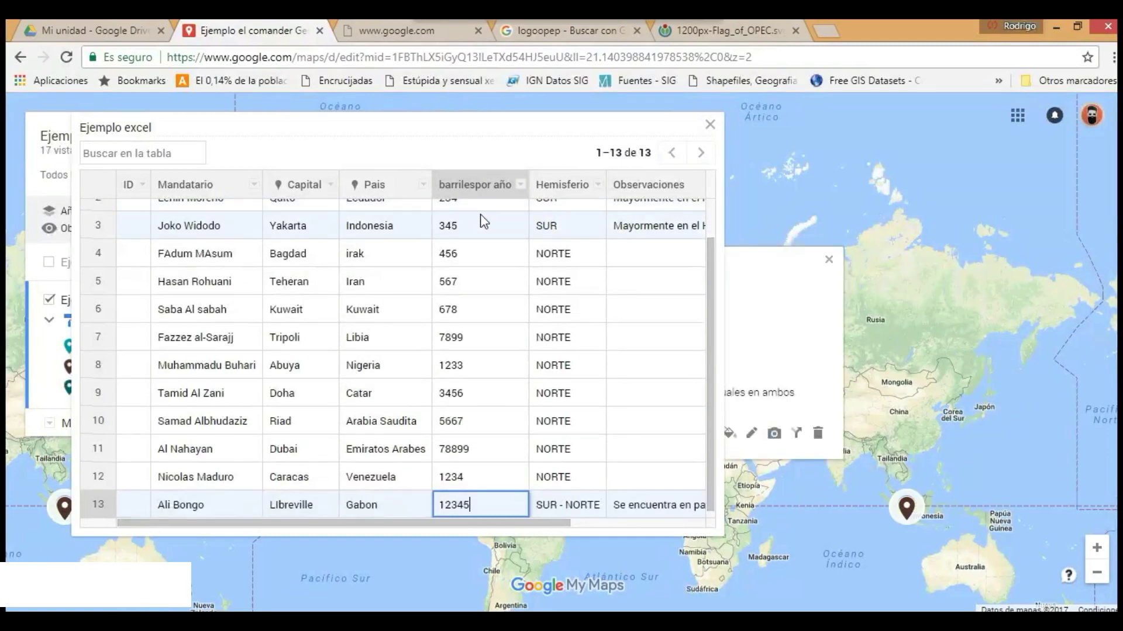
pyautogui.press('Return')
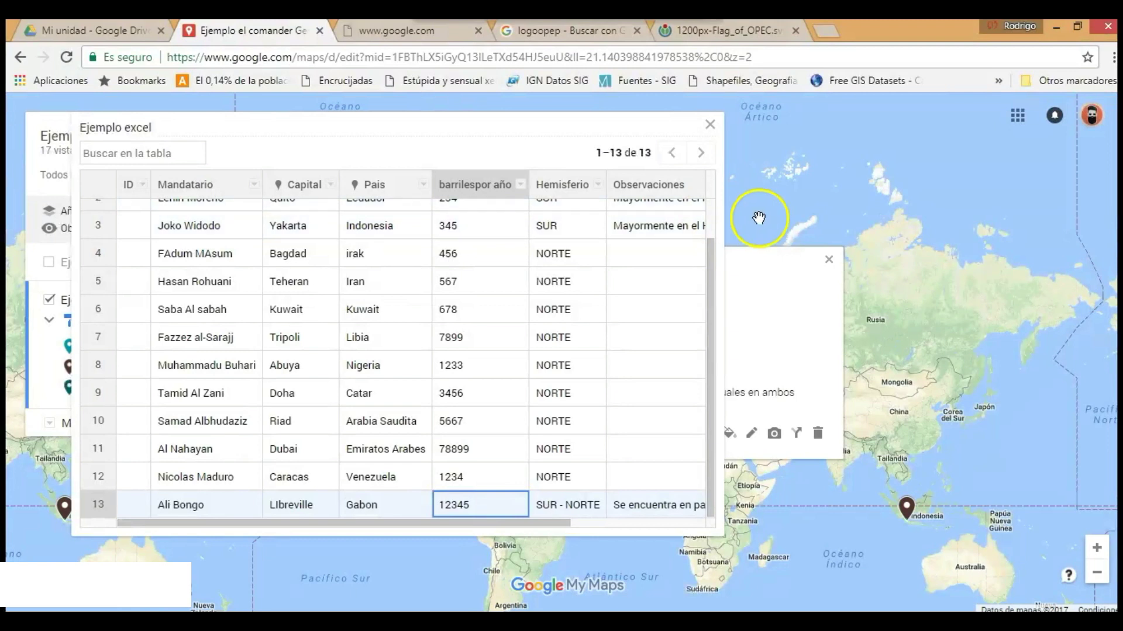
# - Style Ejemplo excel by barrilespor año in 4 intervals (123–456 to 7899–78899), labelled by value
pyautogui.click(711, 122)
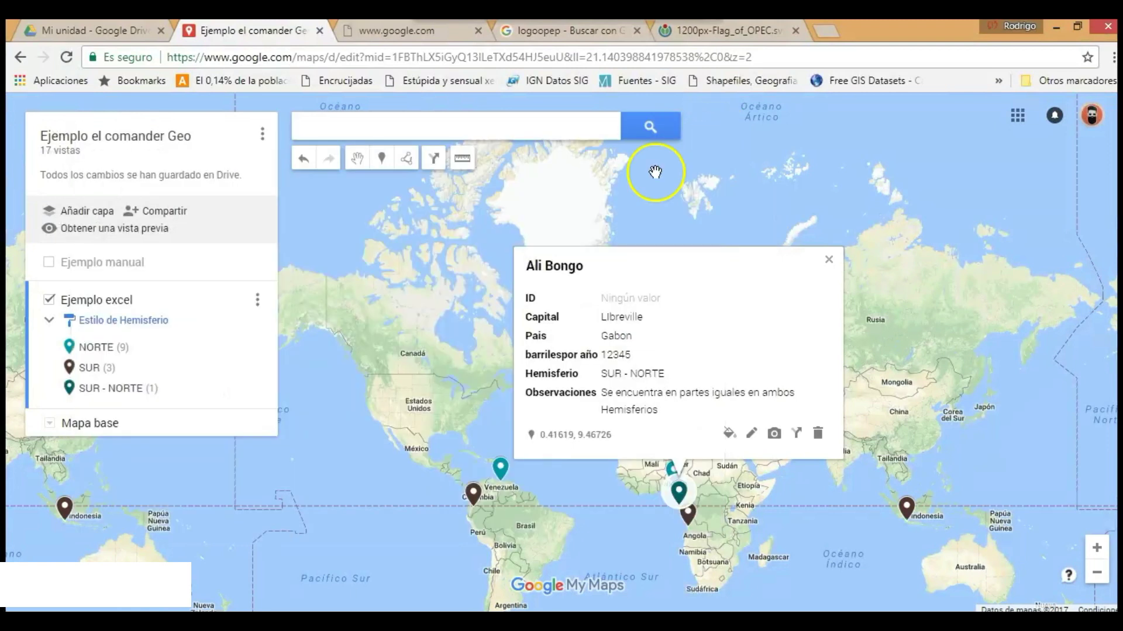
pyautogui.click(139, 319)
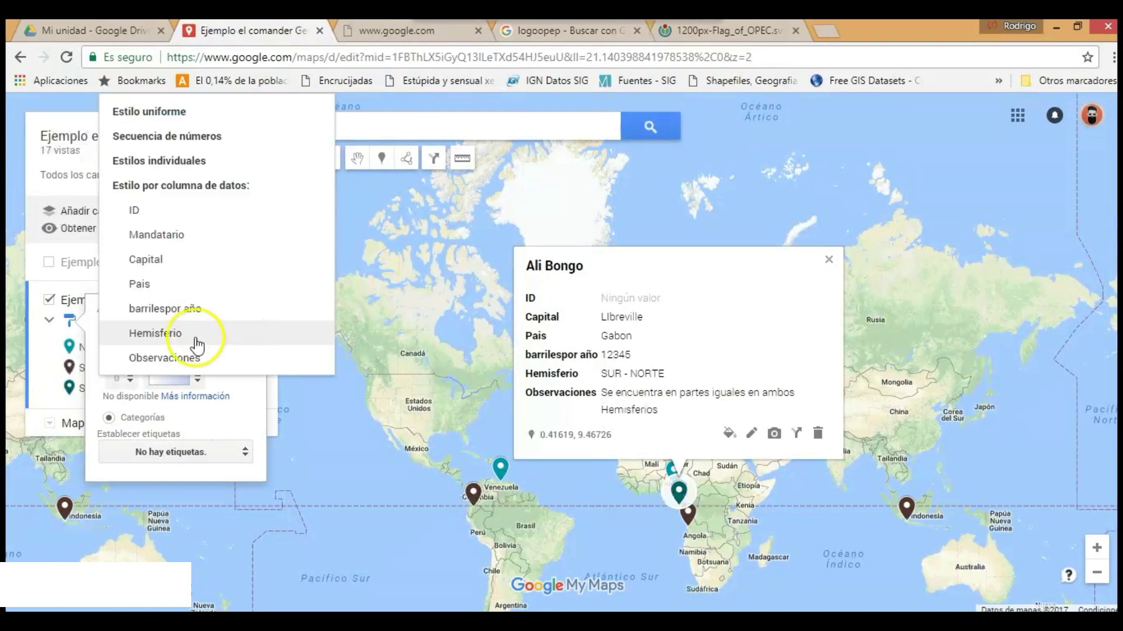
pyautogui.click(186, 314)
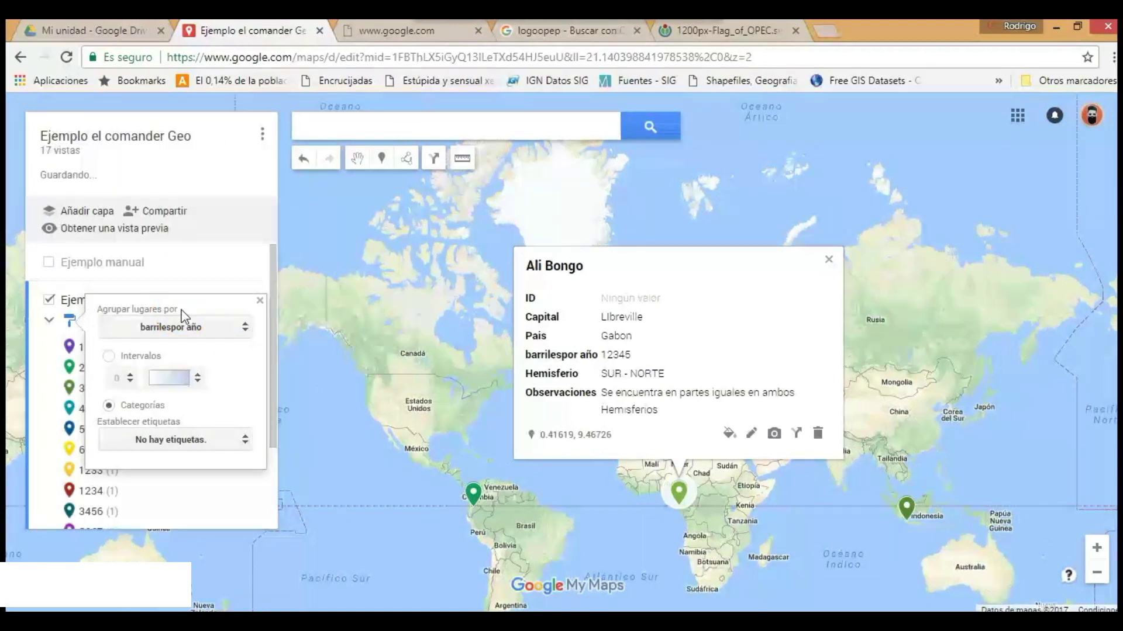
pyautogui.click(124, 364)
pyautogui.click(116, 363)
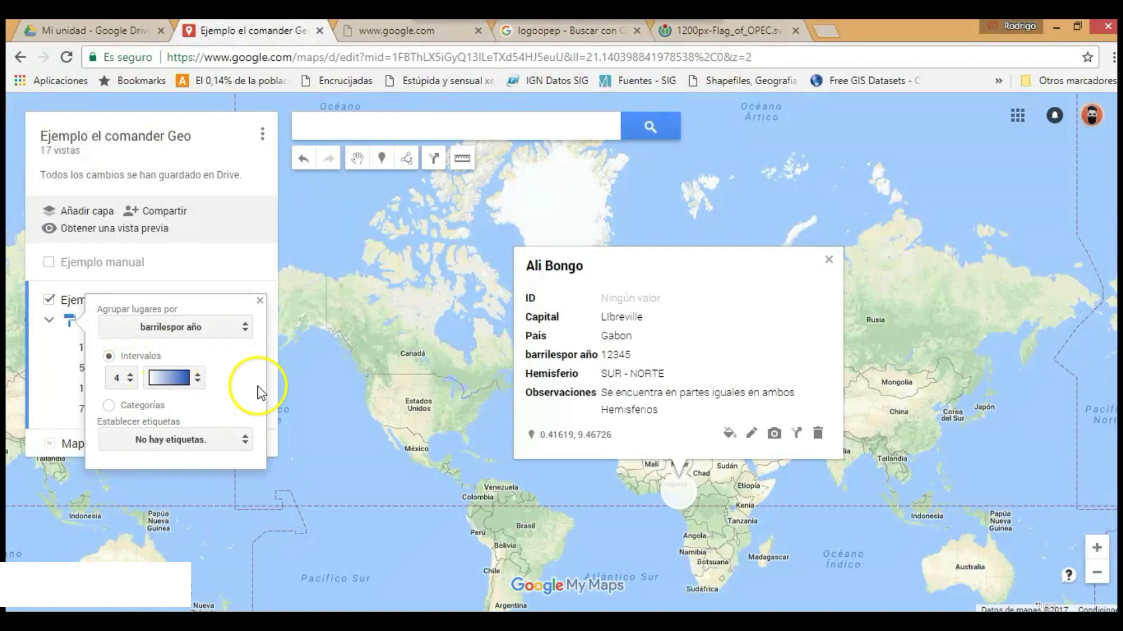
pyautogui.click(302, 349)
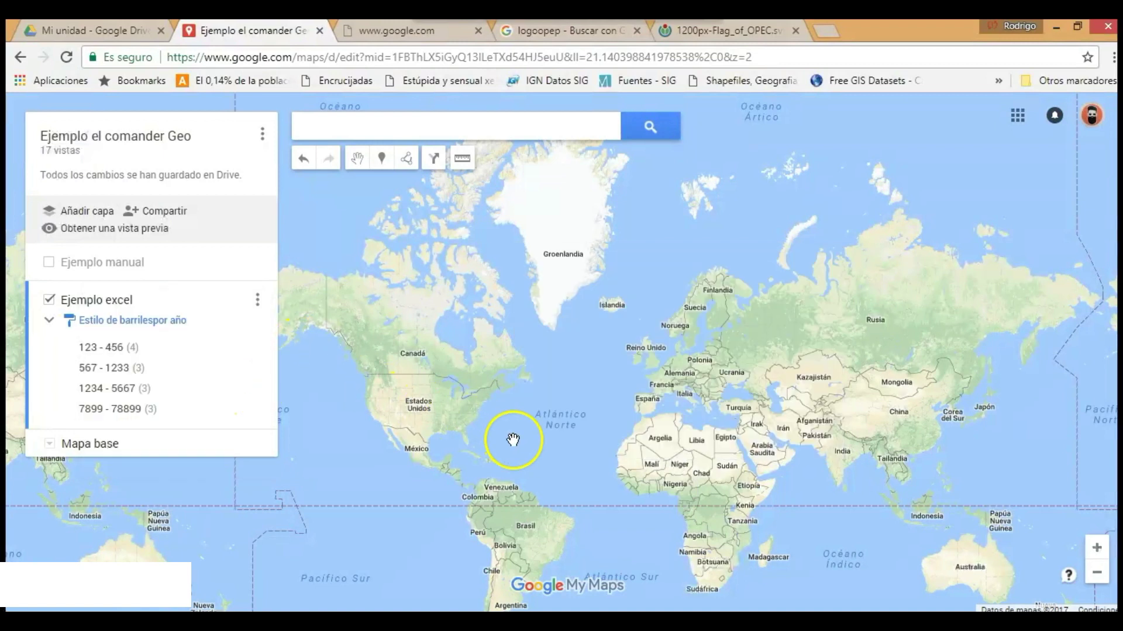
pyautogui.moveTo(82, 367)
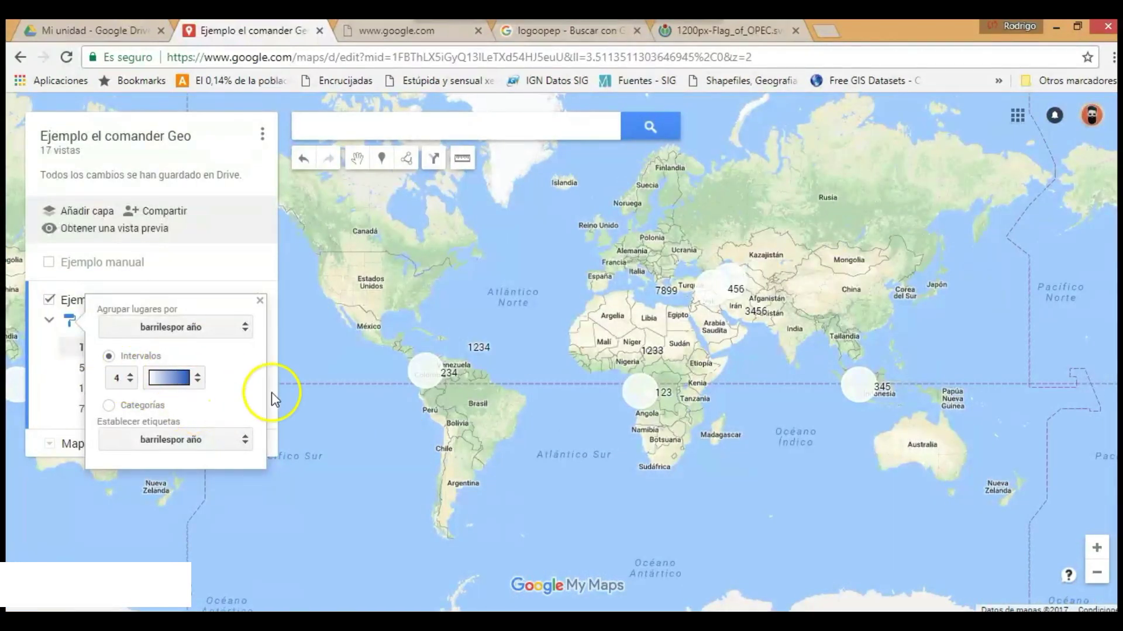
pyautogui.click(318, 398)
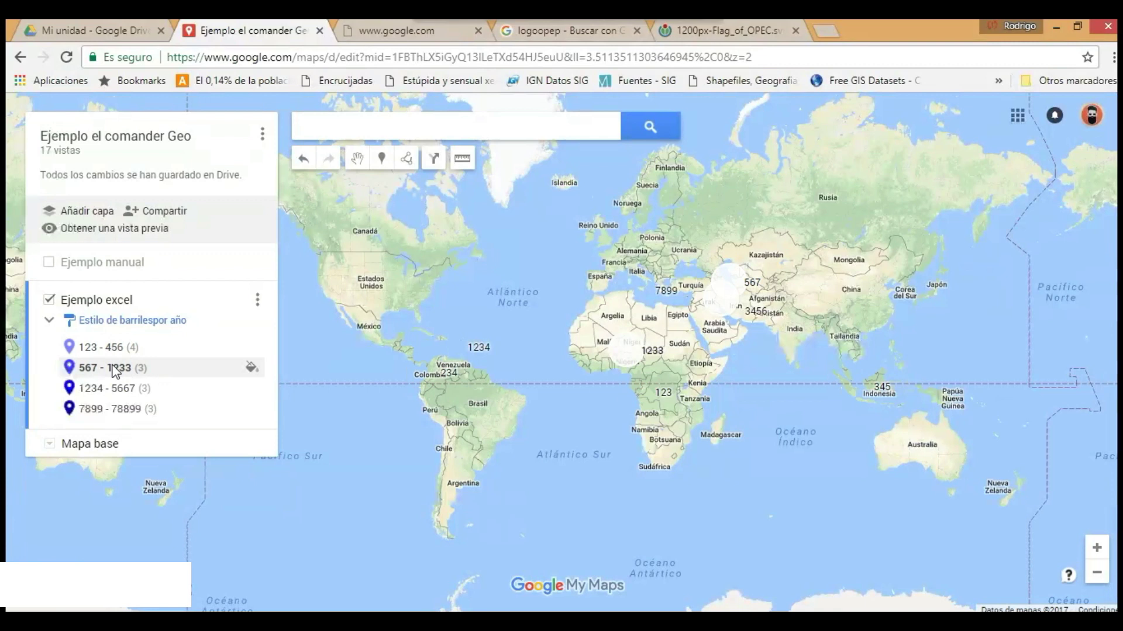
pyautogui.click(624, 359)
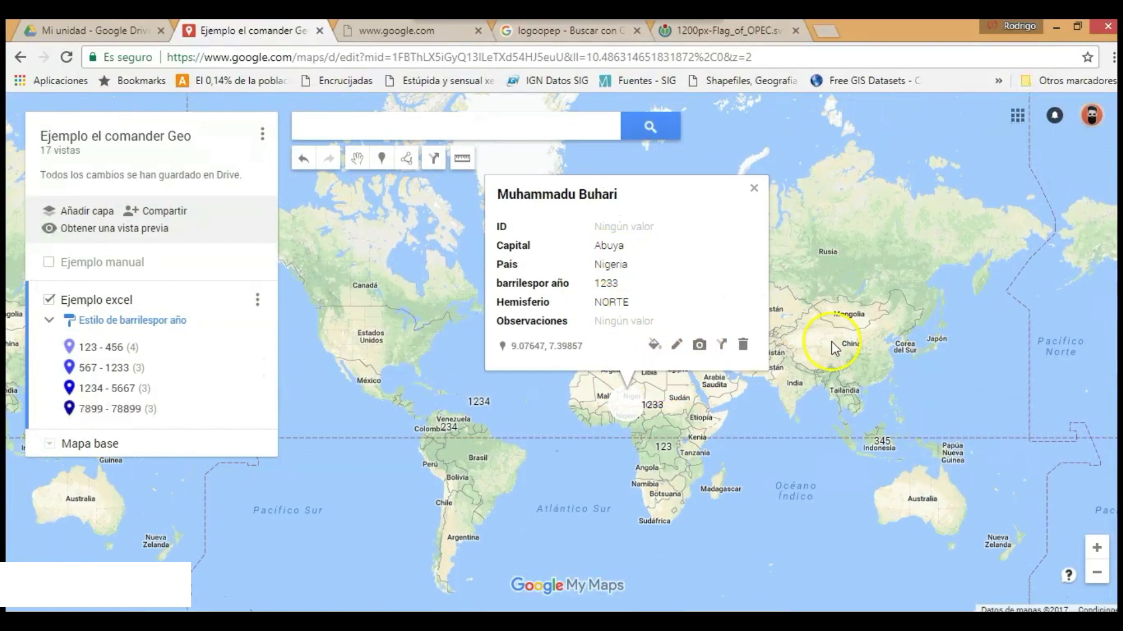
pyautogui.click(728, 374)
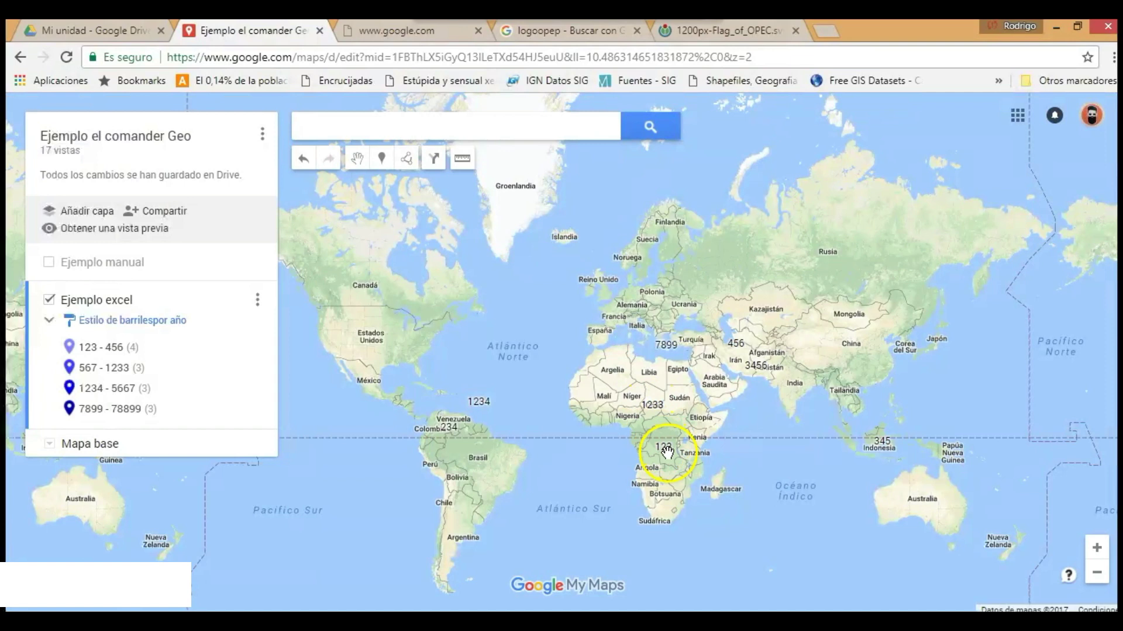
# - Restyle Ejemplo excel as a 1–13 number sequence with Pais labels
pyautogui.click(123, 320)
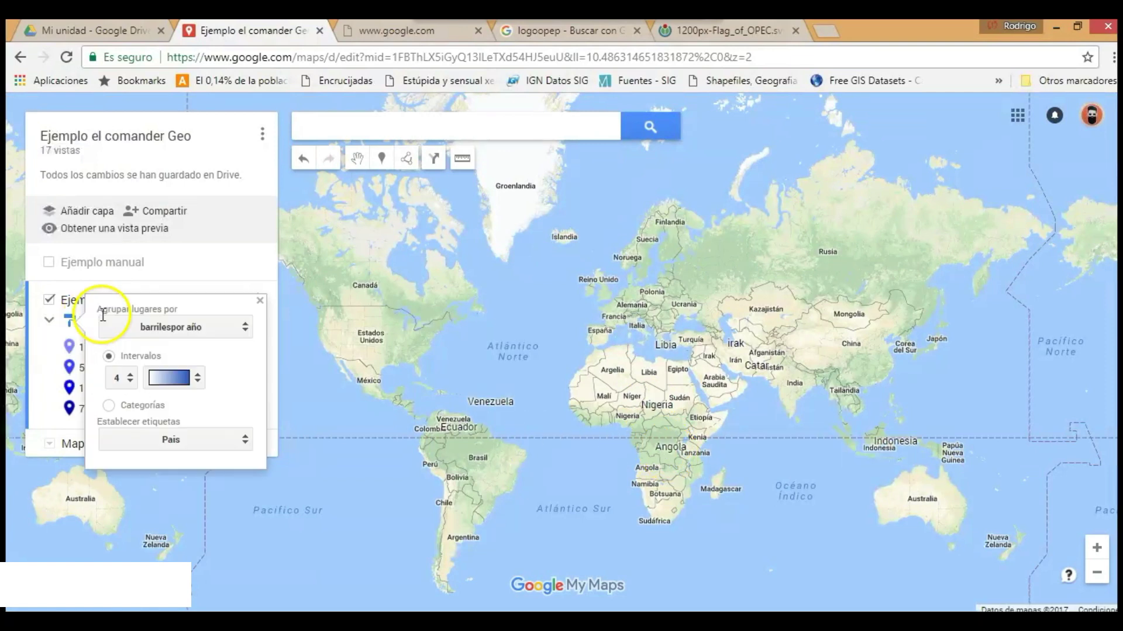
pyautogui.click(246, 327)
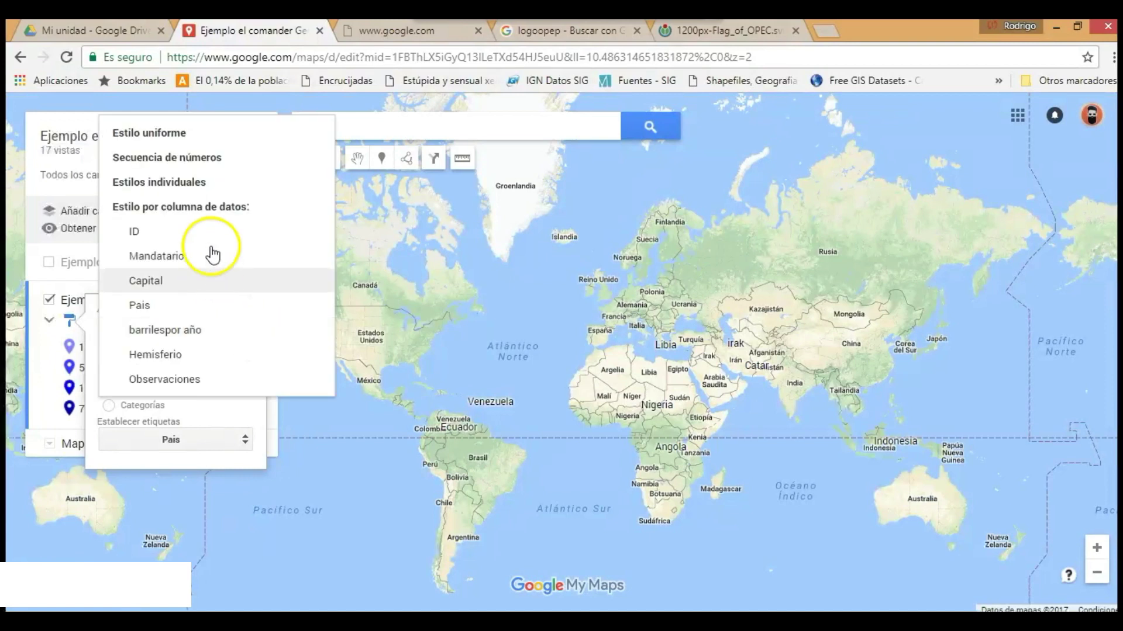
pyautogui.click(204, 138)
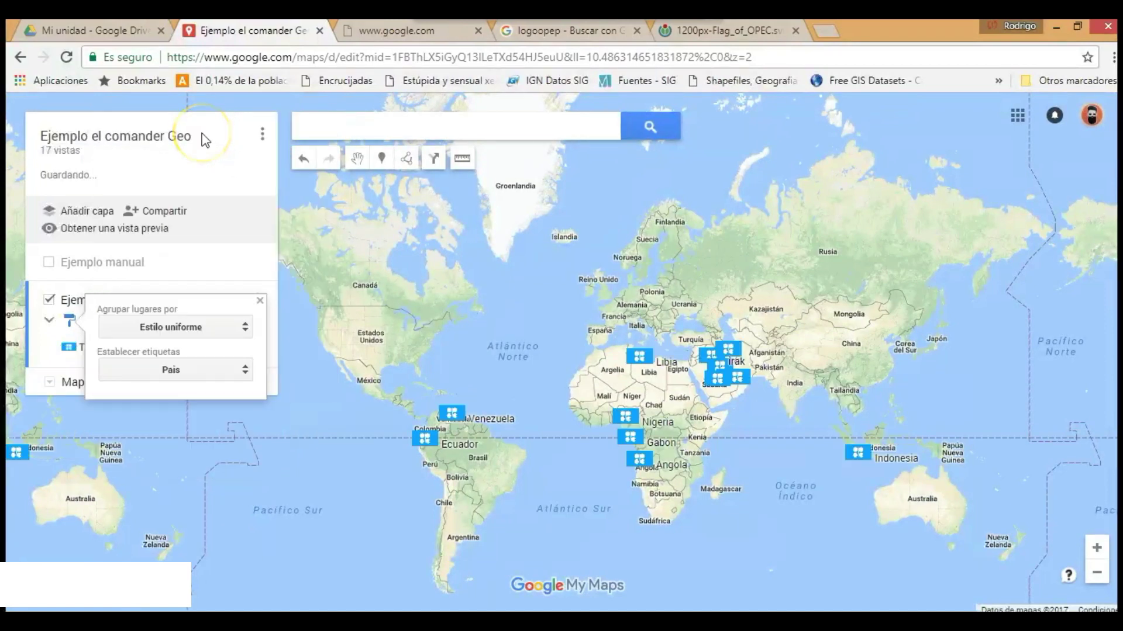
pyautogui.click(204, 327)
pyautogui.click(206, 353)
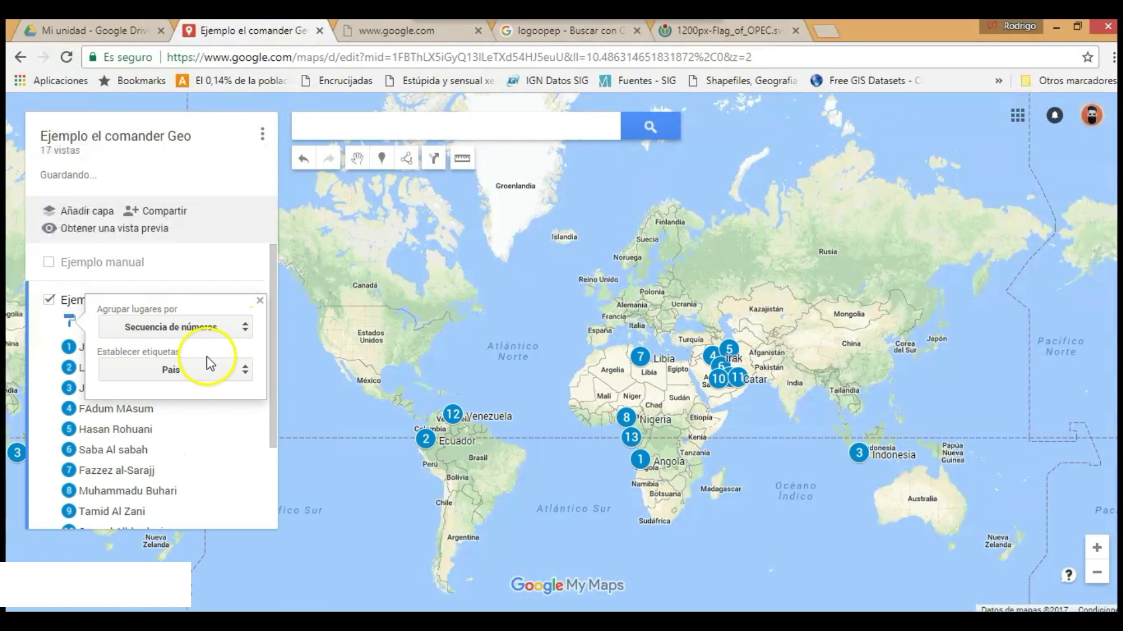
pyautogui.click(349, 405)
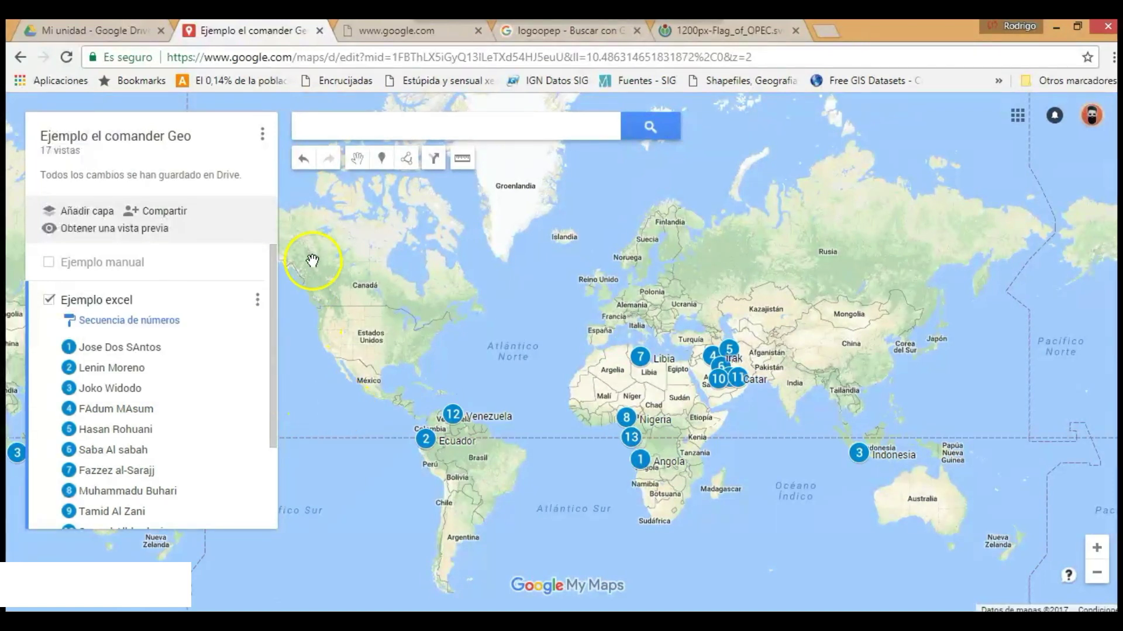
pyautogui.click(262, 134)
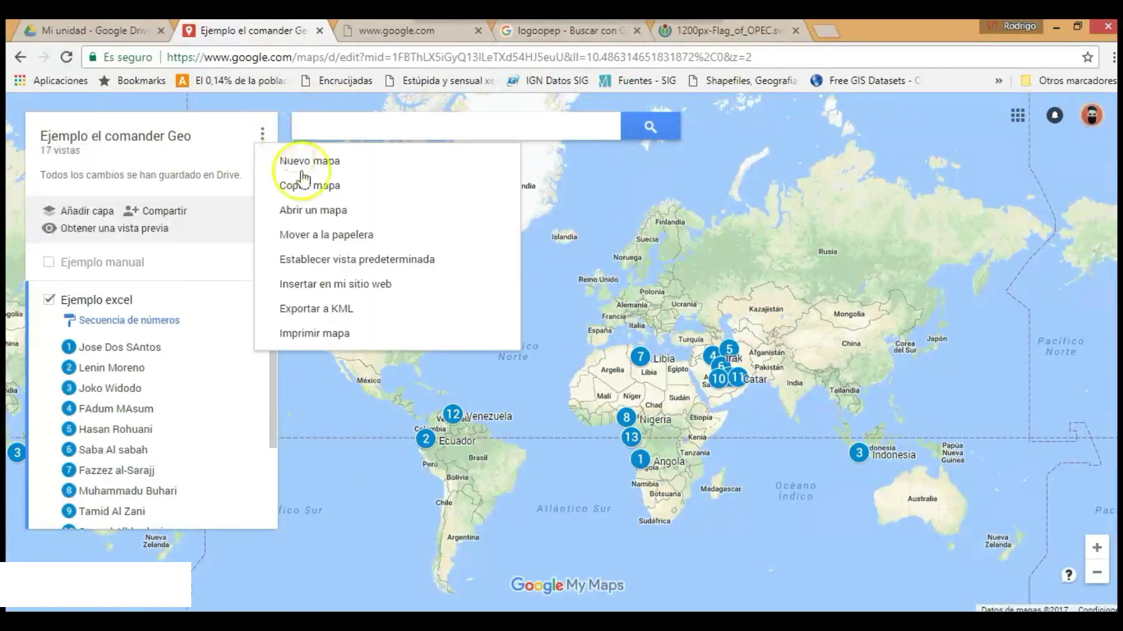
# - Print the map as a Carta (letter), Vertical (portrait) PDF
pyautogui.click(336, 331)
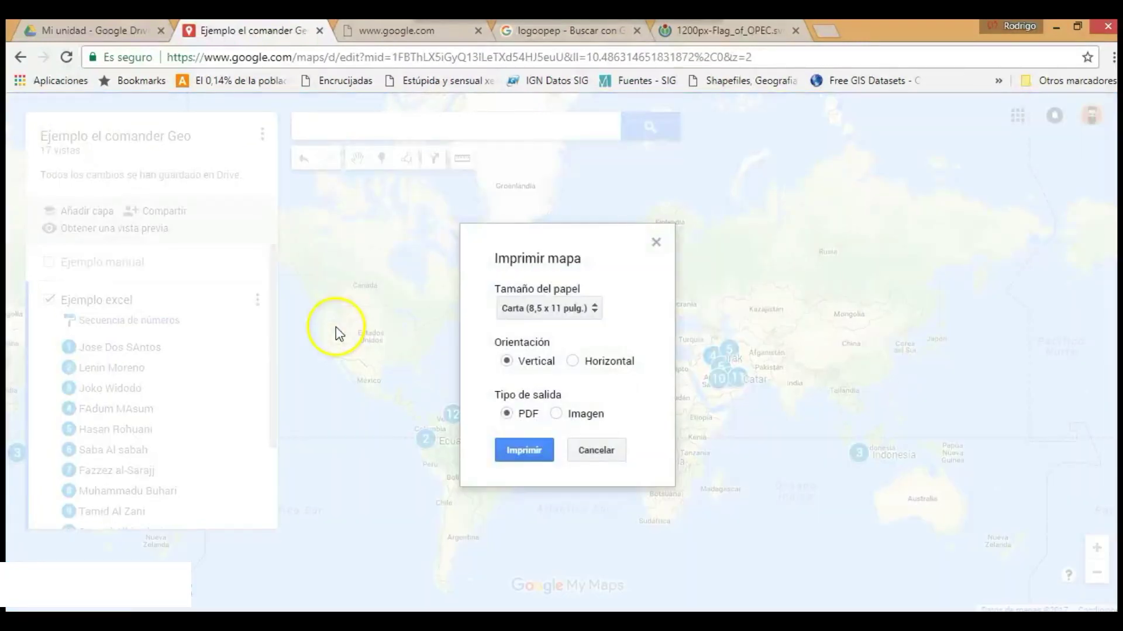
pyautogui.click(527, 455)
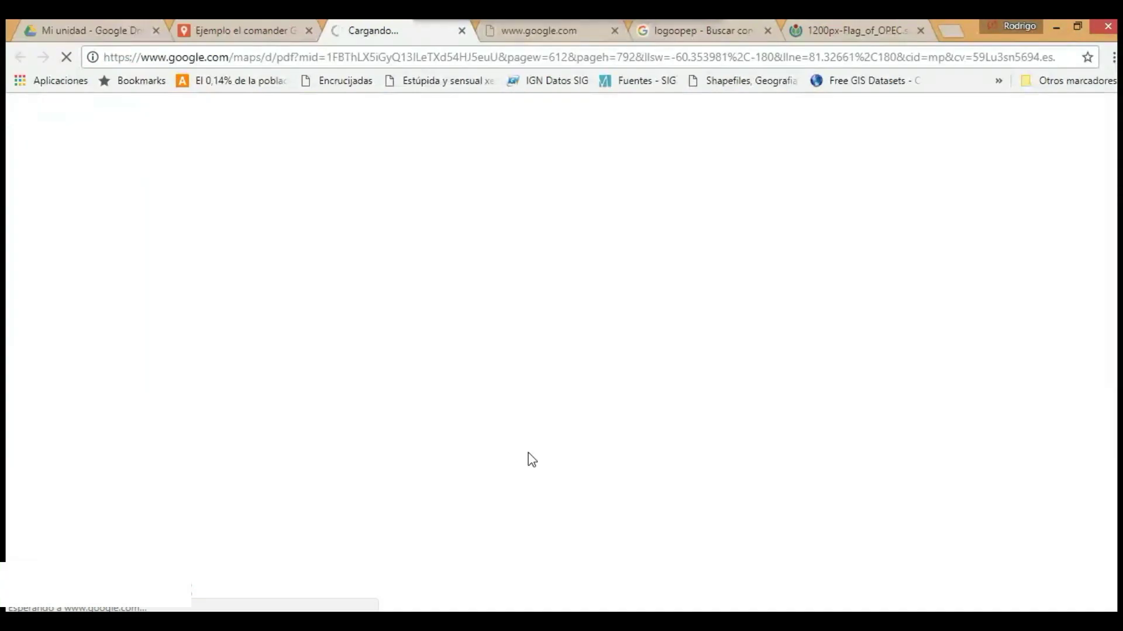
# - Look over the printed PDF map, then close it and the extra tabs with Ctrl+W
pyautogui.click(117, 546)
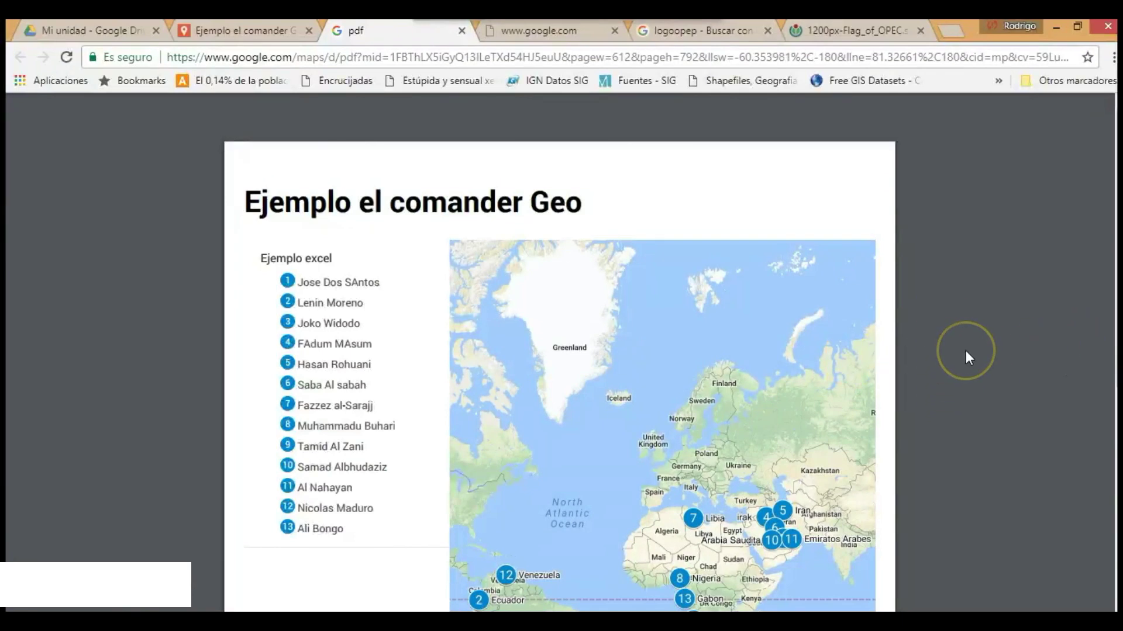
pyautogui.scroll(-3, 966, 351)
pyautogui.scroll(-3, 966, 350)
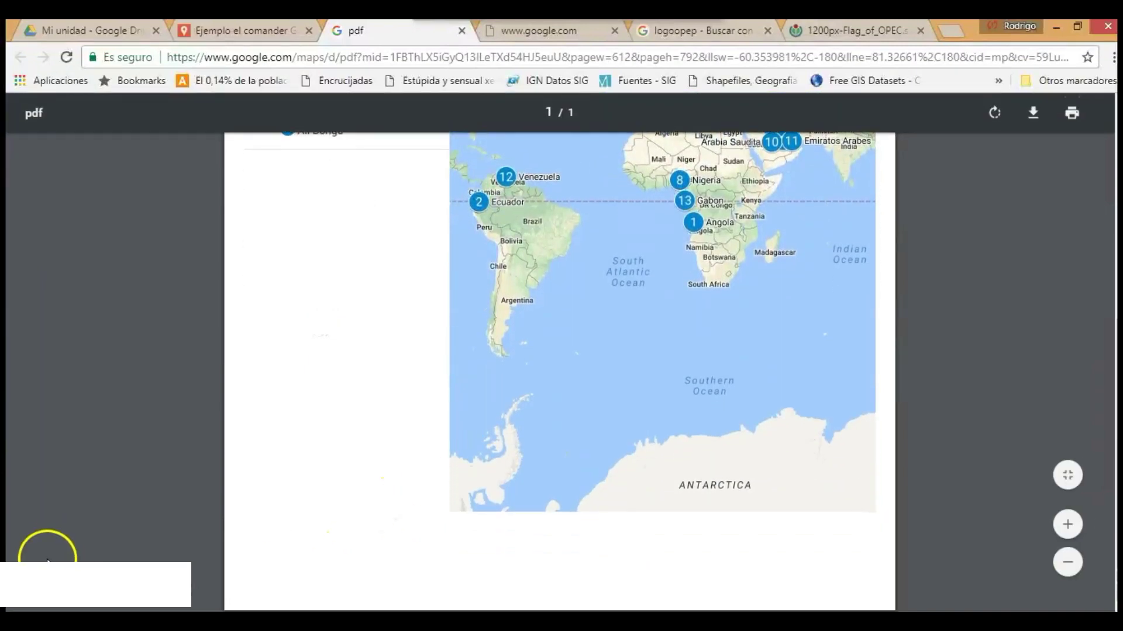
pyautogui.hotkey('ctrl', 'w')
pyautogui.hotkey('ctrl', 'w')
pyautogui.hotkey('ctrl', 'w')
# - Make the Ejemplo manual layer visible and reprint the map to PDF
pyautogui.click(48, 262)
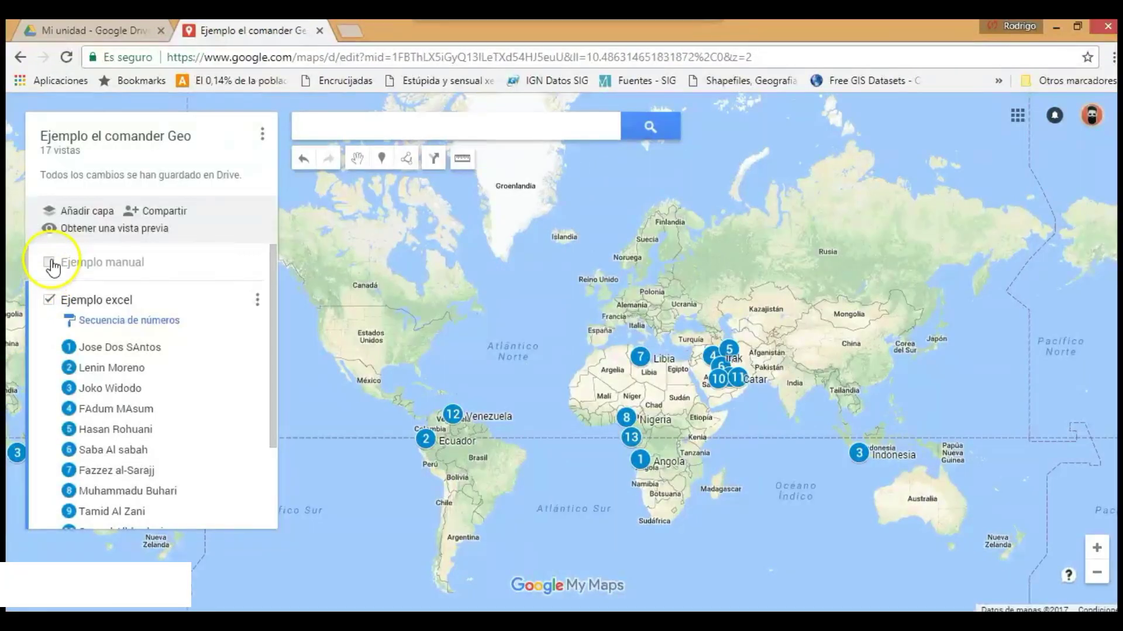
pyautogui.click(262, 134)
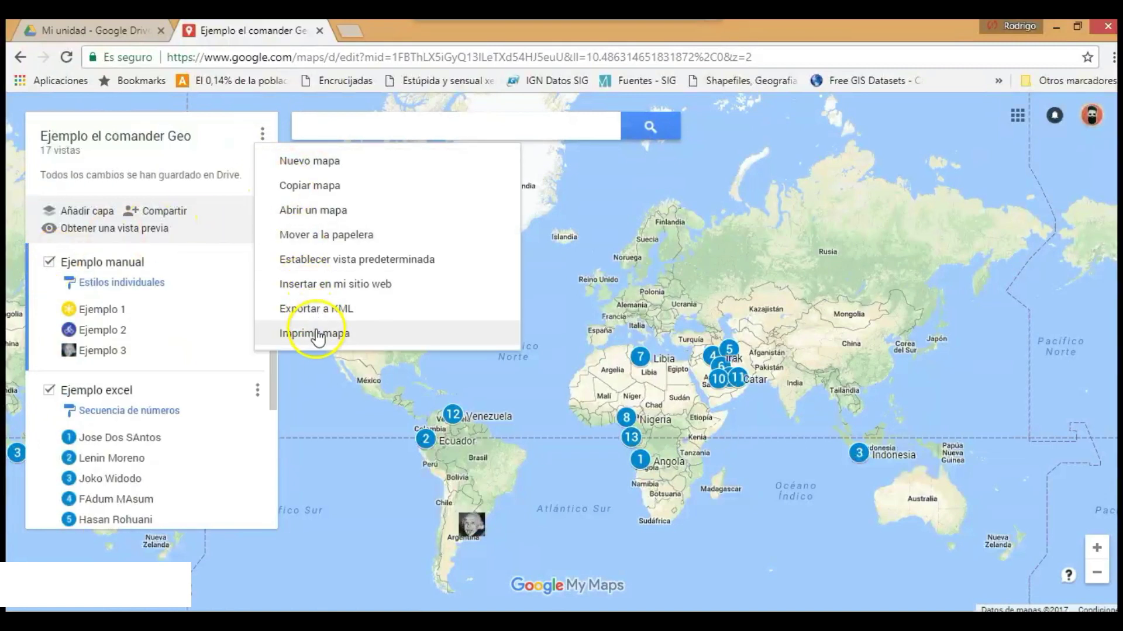
pyautogui.click(315, 333)
pyautogui.click(525, 442)
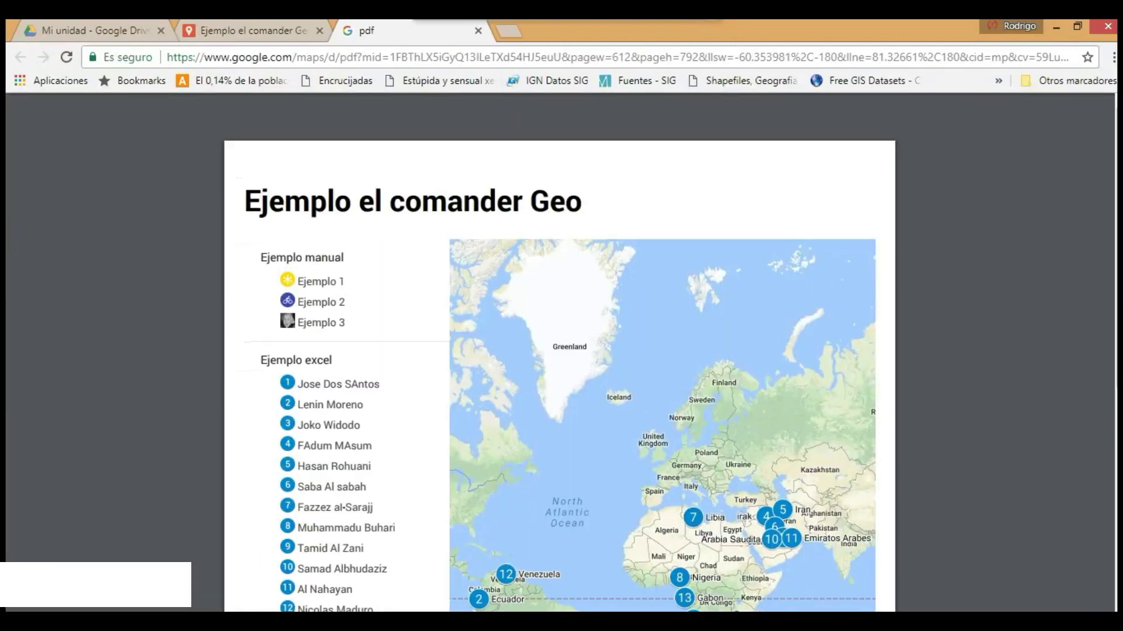
# - Scroll through the reprinted PDF to check Ejemplo manual and the 13 numbered Ejemplo excel entries
pyautogui.scroll(-1, 559, 360)
pyautogui.scroll(-1, 559, 360)
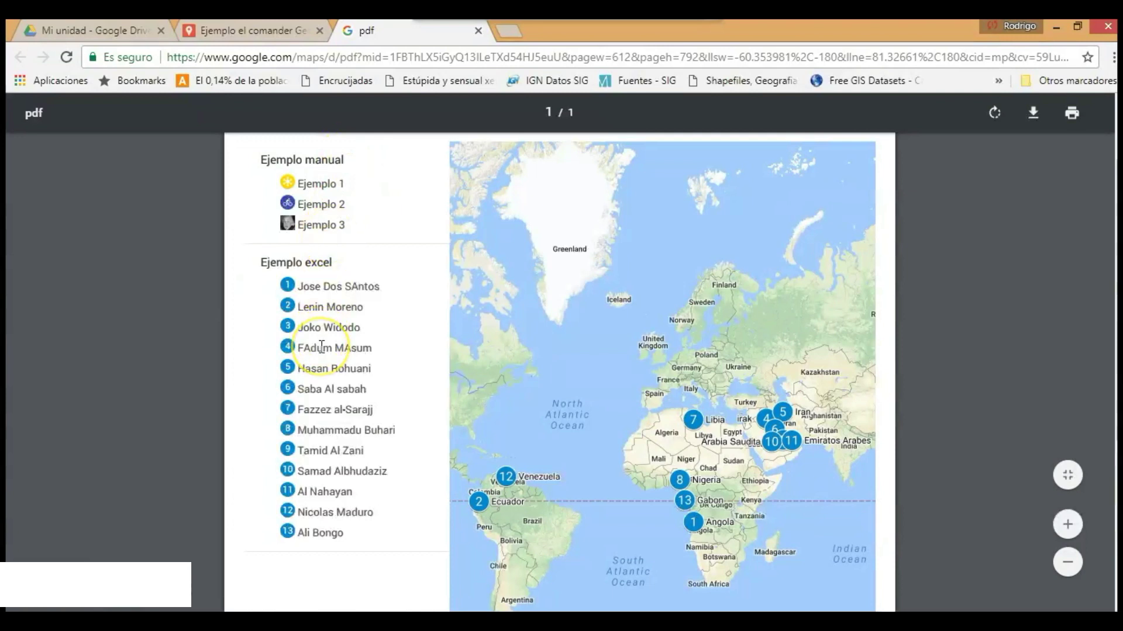
pyautogui.scroll(-1, 321, 346)
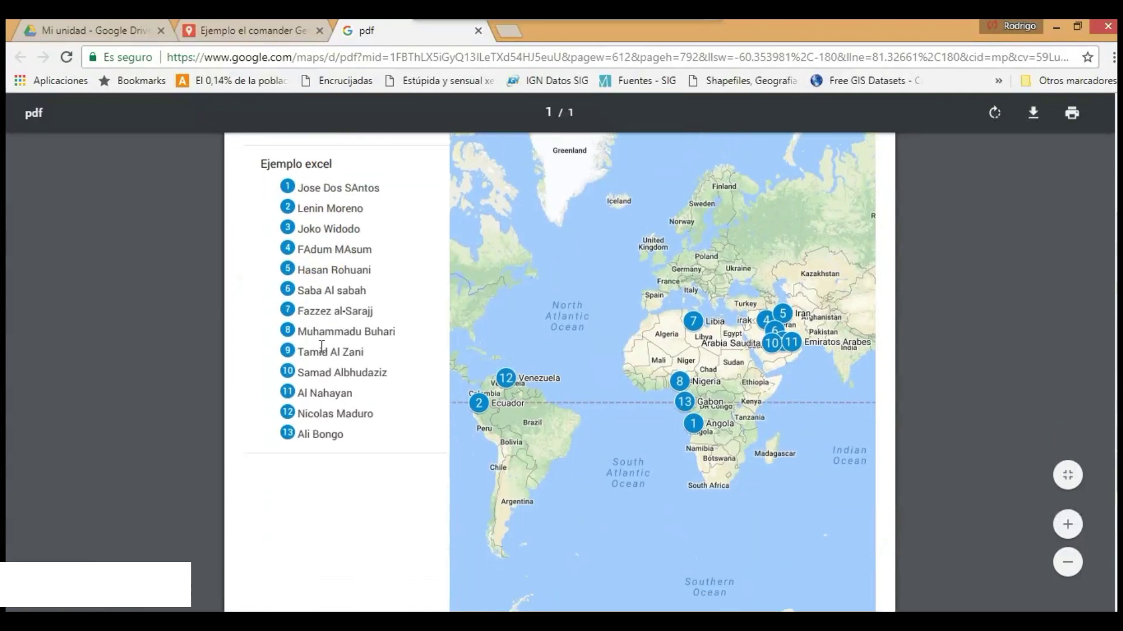
pyautogui.scroll(1, 321, 346)
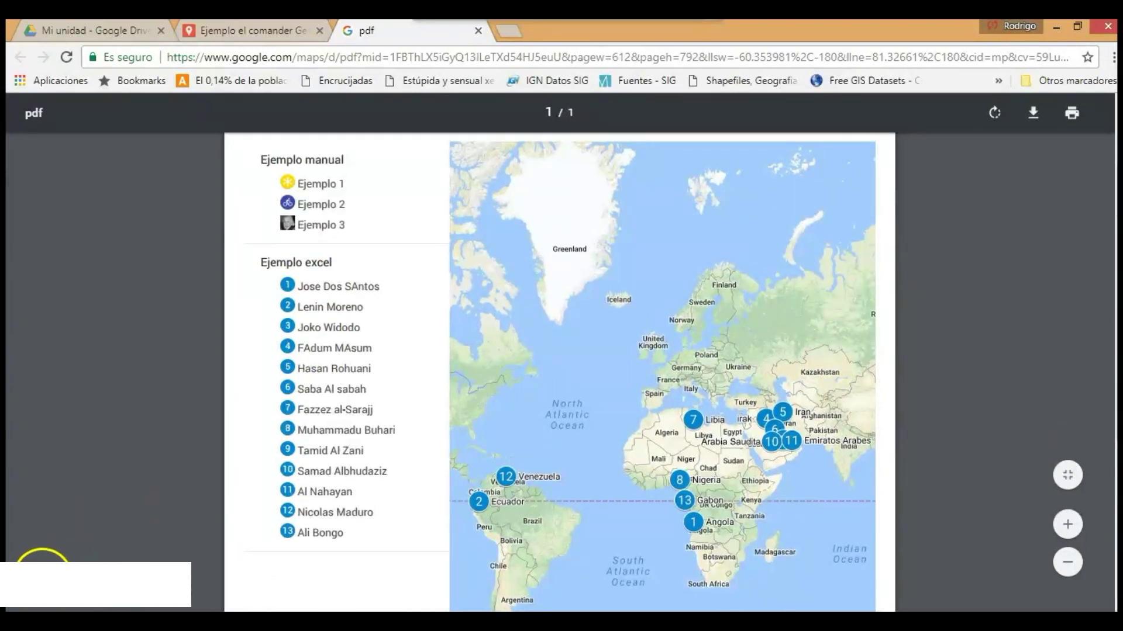